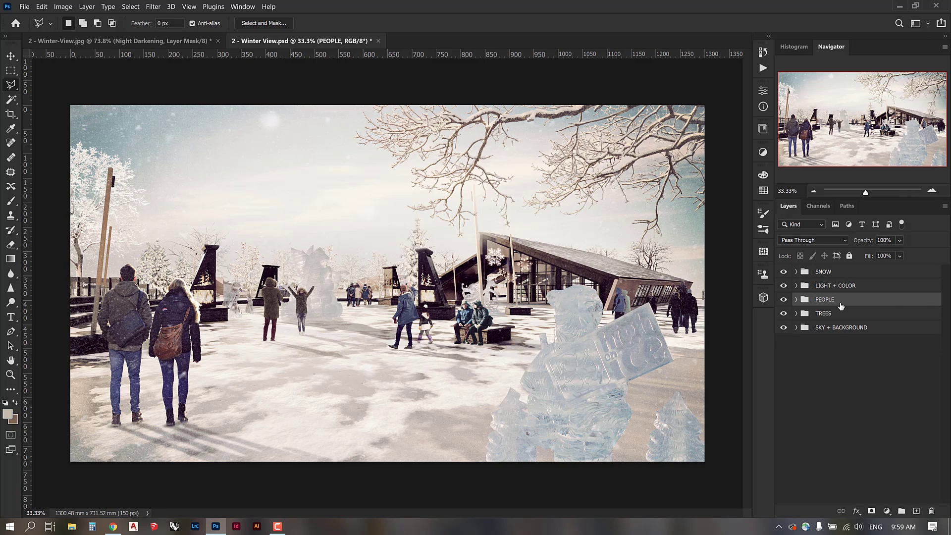
Select the five layer groups, from SKY + BACKGROUND up through SNOW.
left_click(842, 327)
left_click(828, 273, "shift")
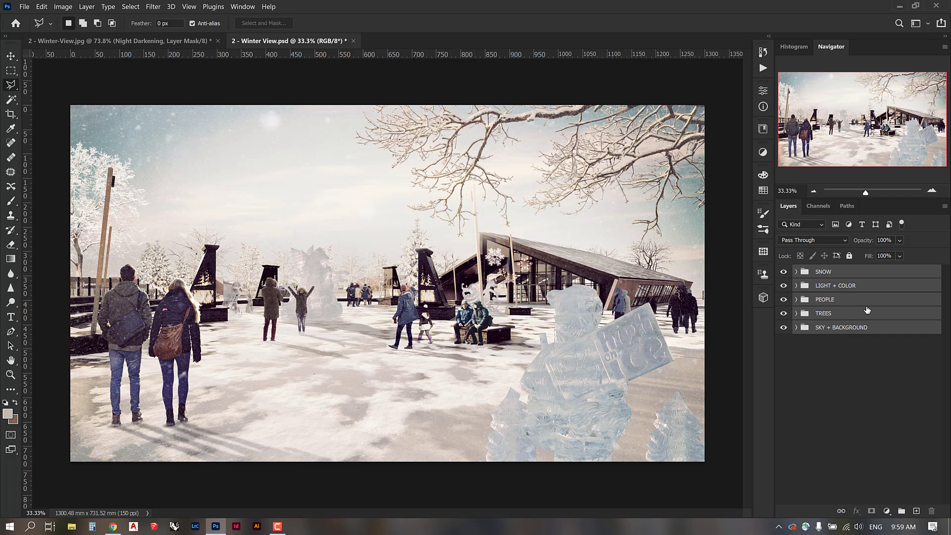
Stamp the five groups into one merged layer and rename it Brightening.
key("ctrl+j")
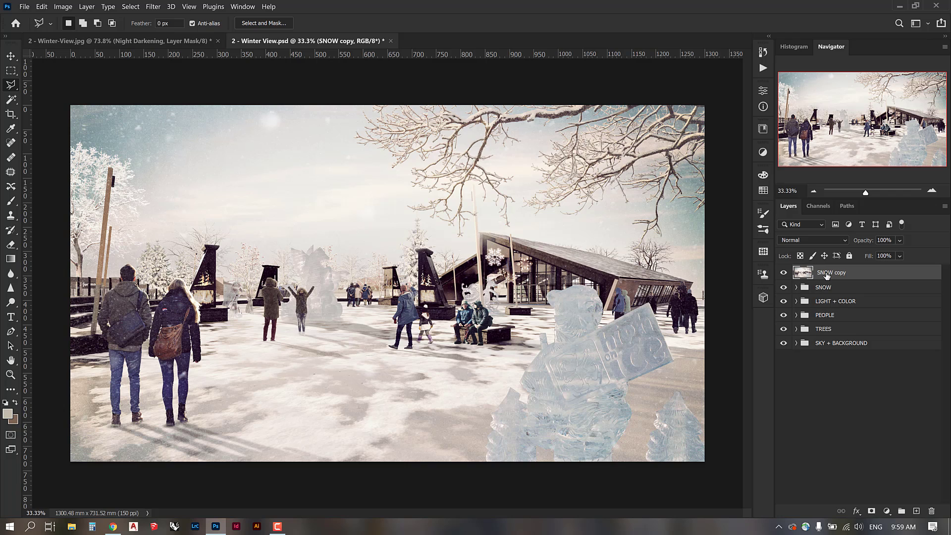
left_click_drag(783, 287, 783, 346)
left_click(782, 273)
left_click(783, 273)
left_click_drag(783, 287, 785, 350)
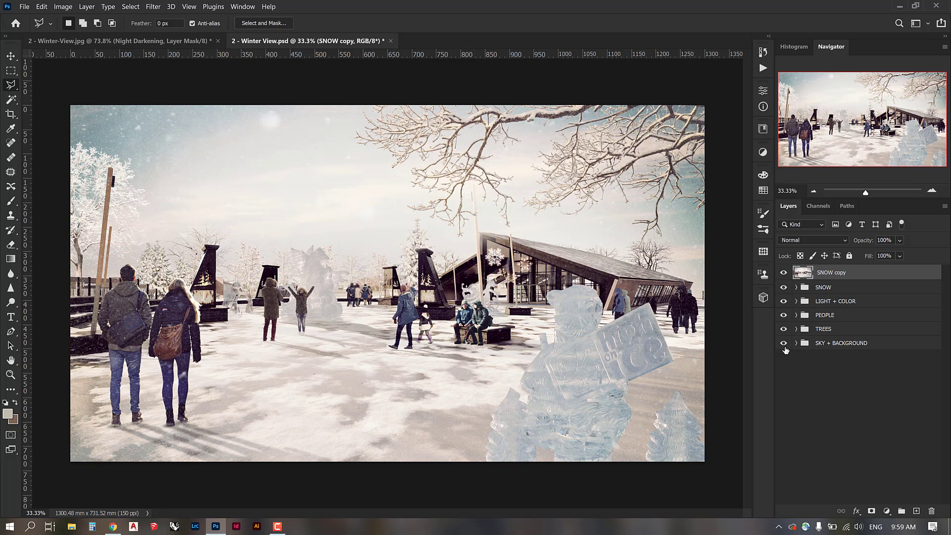
double_click(836, 273)
type("Brightening")
key("Return")
Duplicate Brightening as a layer named Shadow and hide Shadow.
key("ctrl+j")
double_click(826, 274)
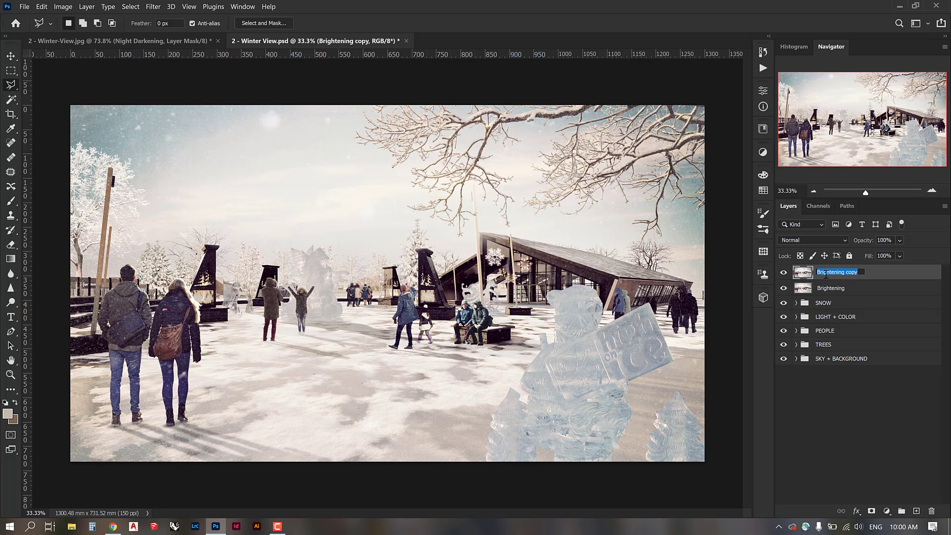
type("Shadow")
key("Return")
left_click(784, 273)
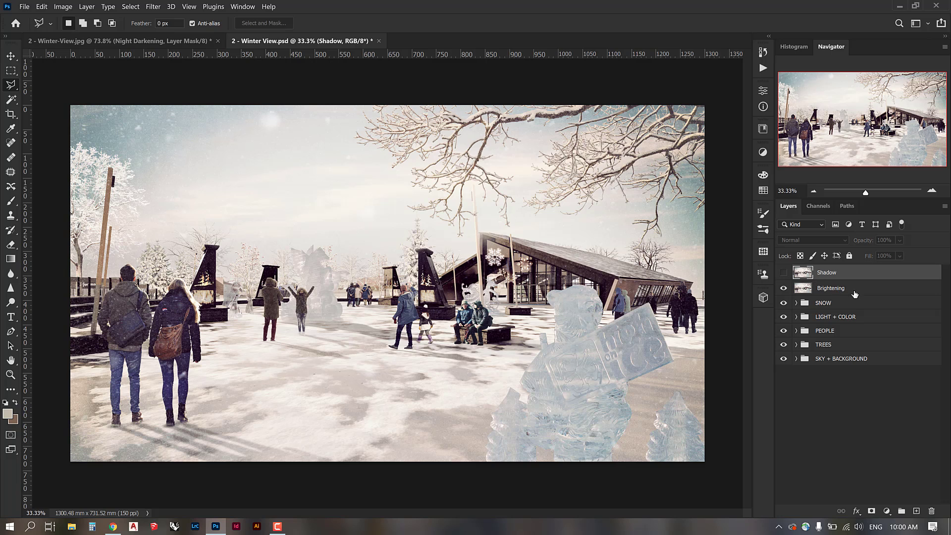
left_click(859, 293)
Give Brightening a muted tan (#b79463) Color Overlay layer style.
double_click(859, 292)
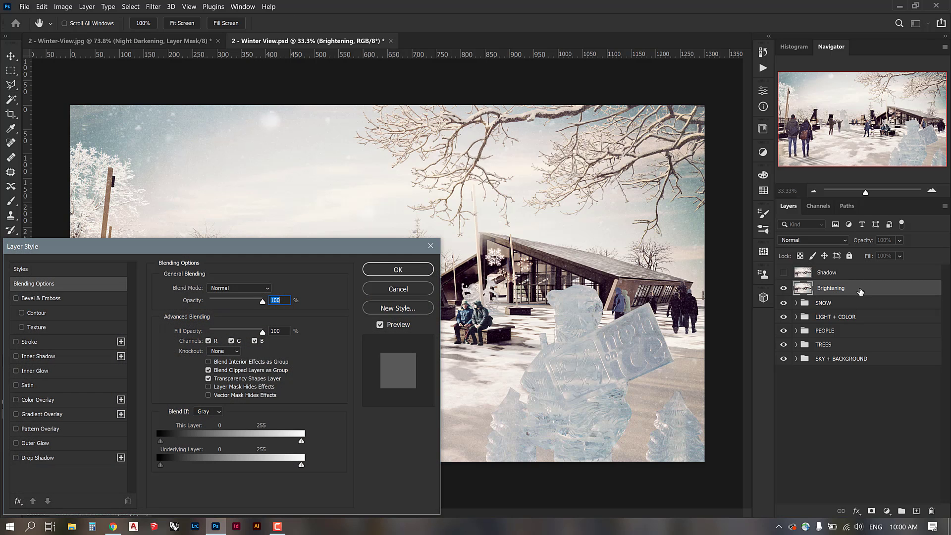
left_click_drag(215, 253, 252, 170)
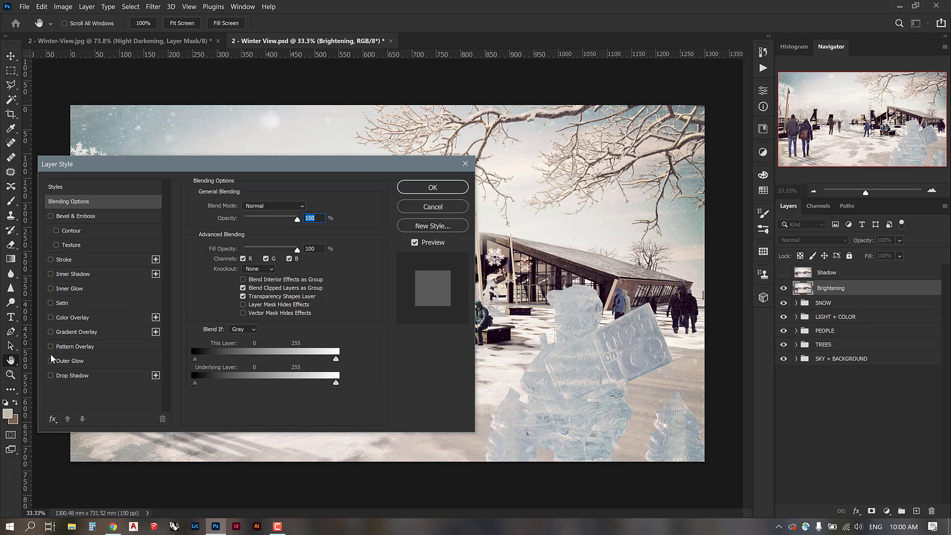
left_click(51, 317)
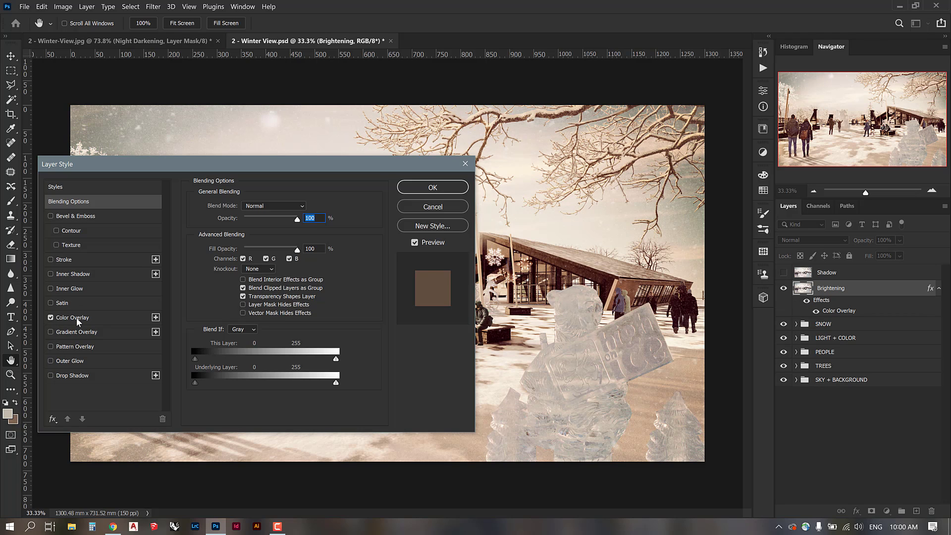
left_click(77, 317)
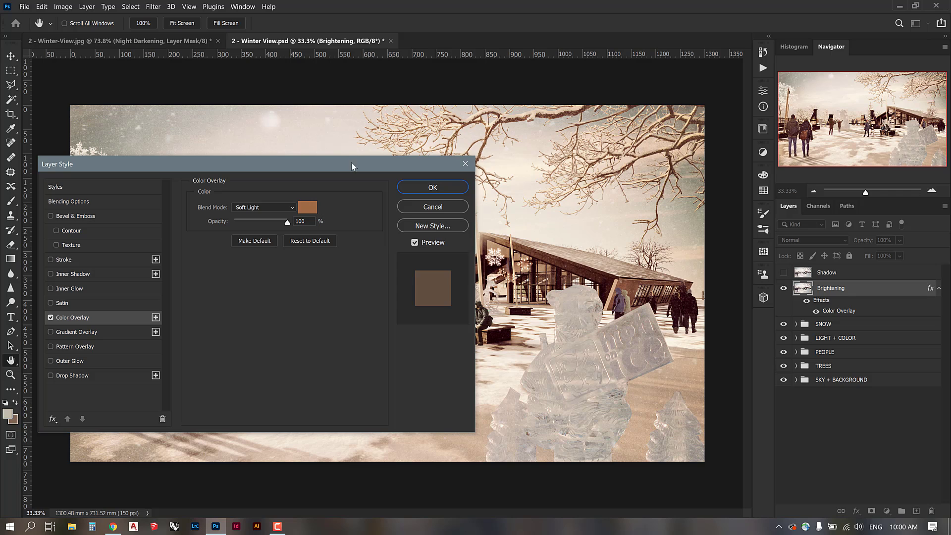
left_click_drag(351, 161, 341, 133)
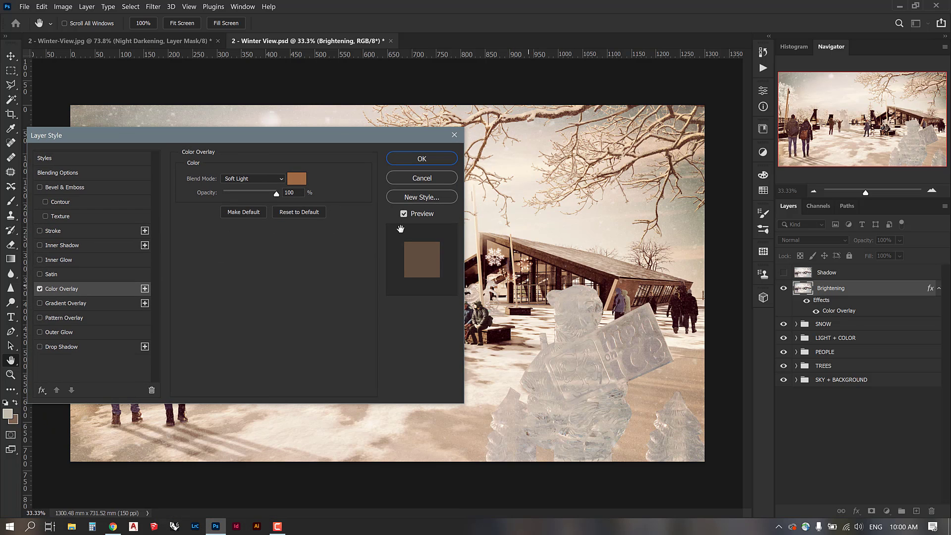
left_click(296, 178)
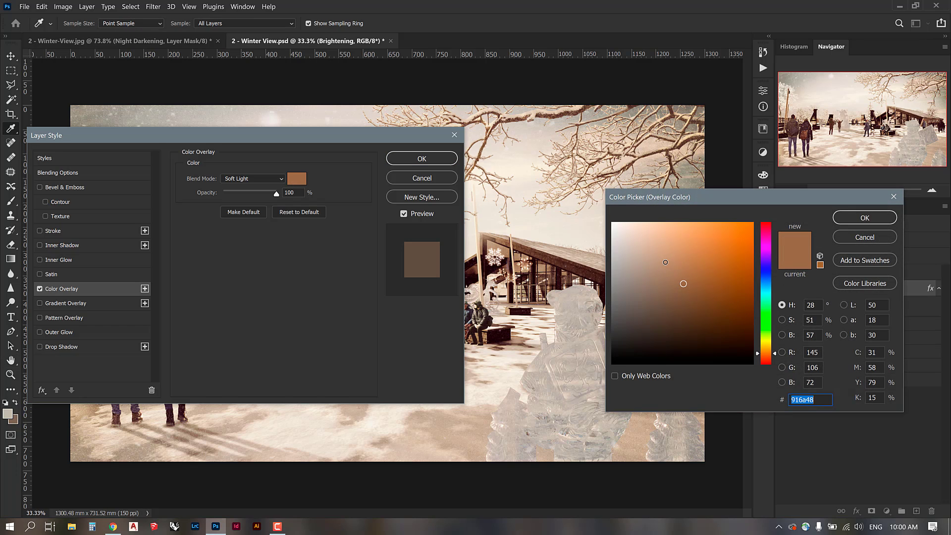
left_click(665, 262)
left_click(684, 255)
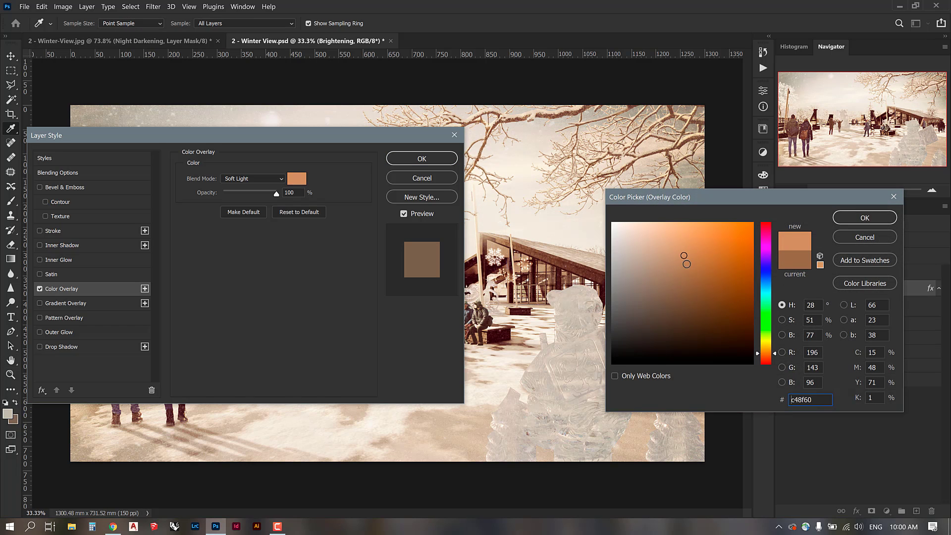
left_click(672, 273)
left_click(677, 262)
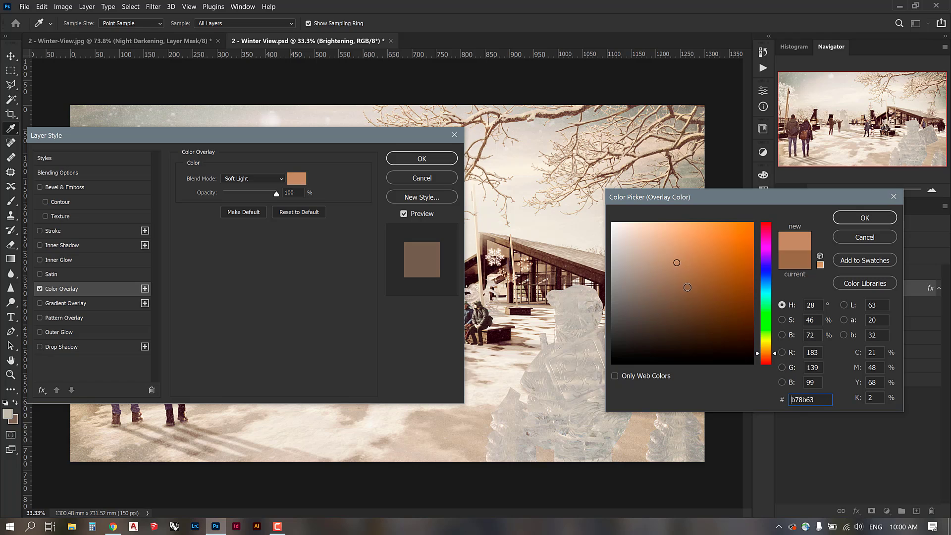
left_click(766, 350)
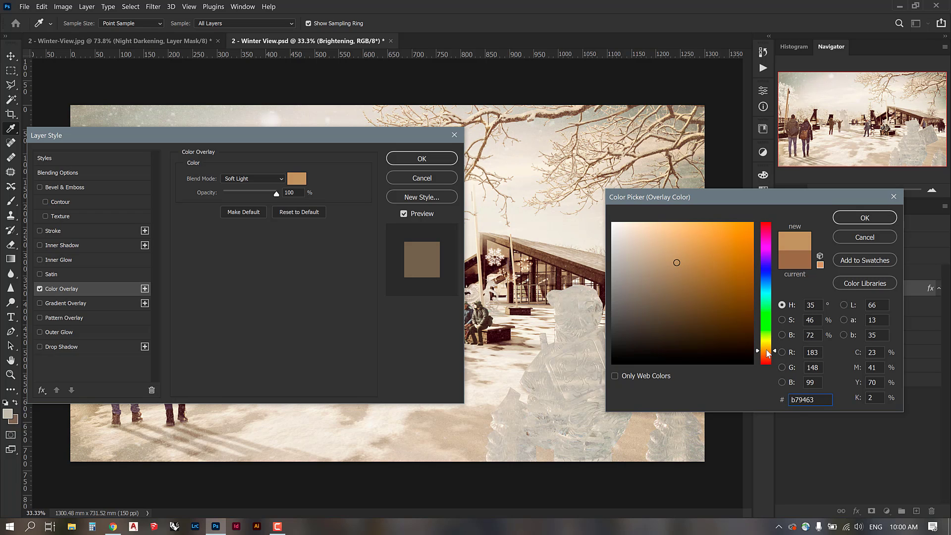
left_click(834, 222)
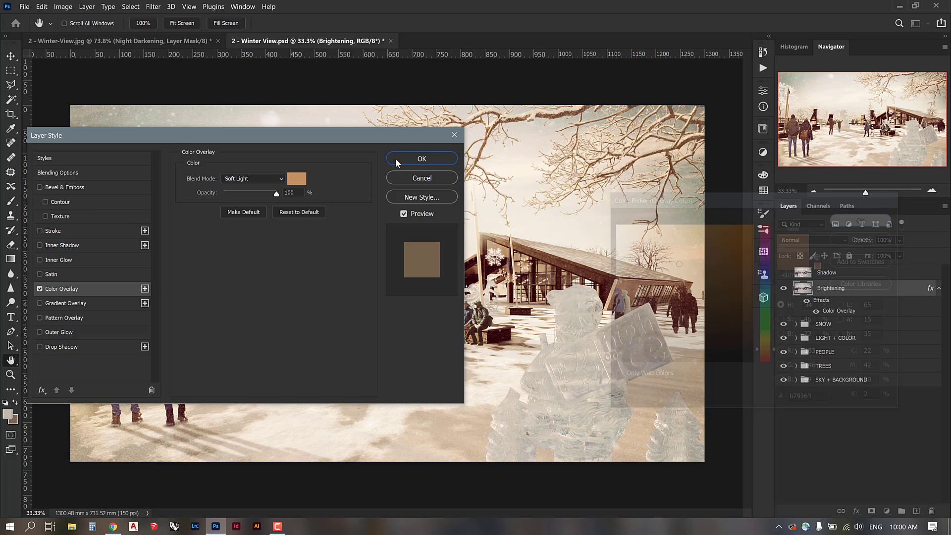
left_click(421, 159)
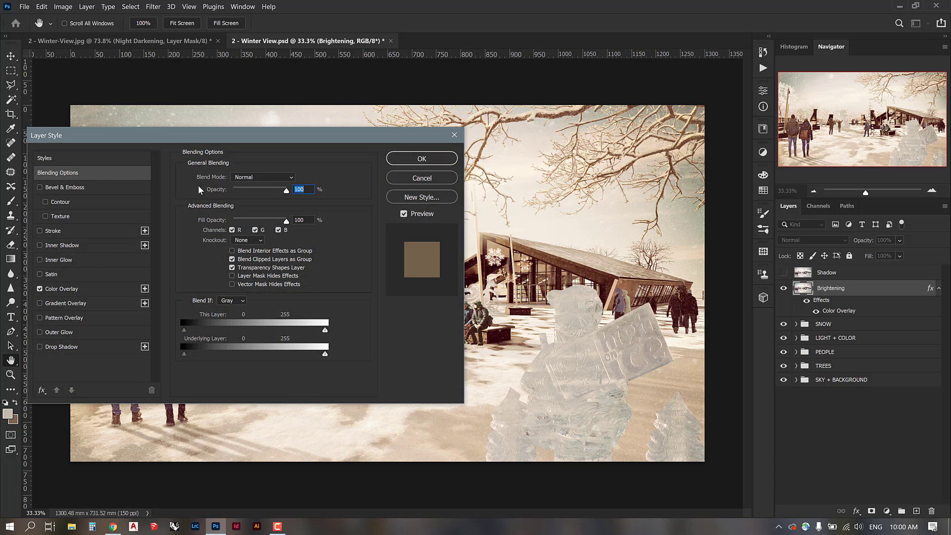
Set Brightening's colour overlay blend mode to Soft Light.
left_click(73, 288)
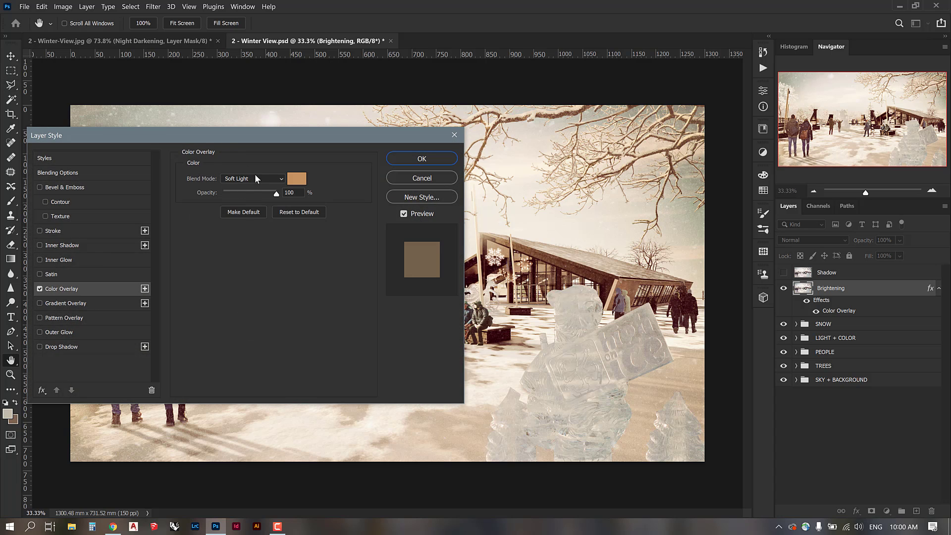
left_click(254, 177)
left_click(243, 196)
left_click(242, 179)
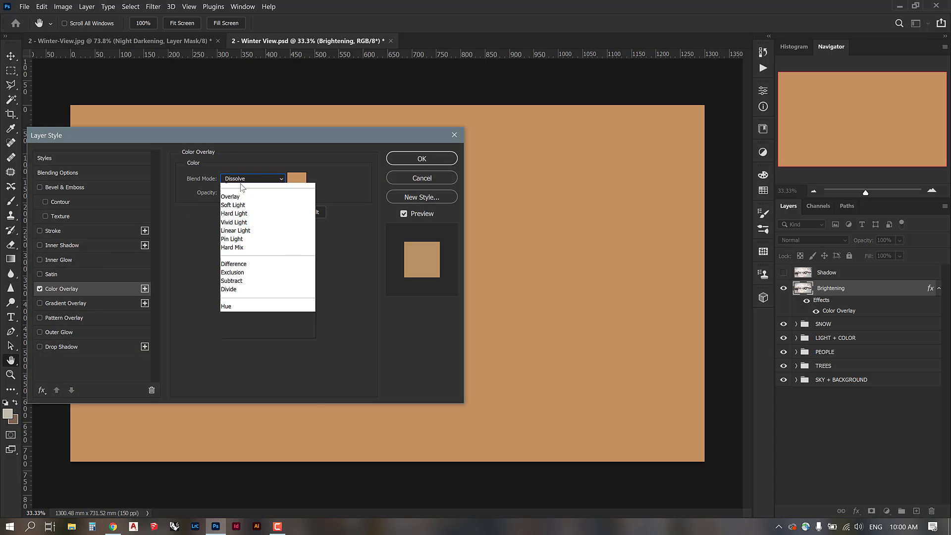
left_click(242, 187)
left_click(245, 179)
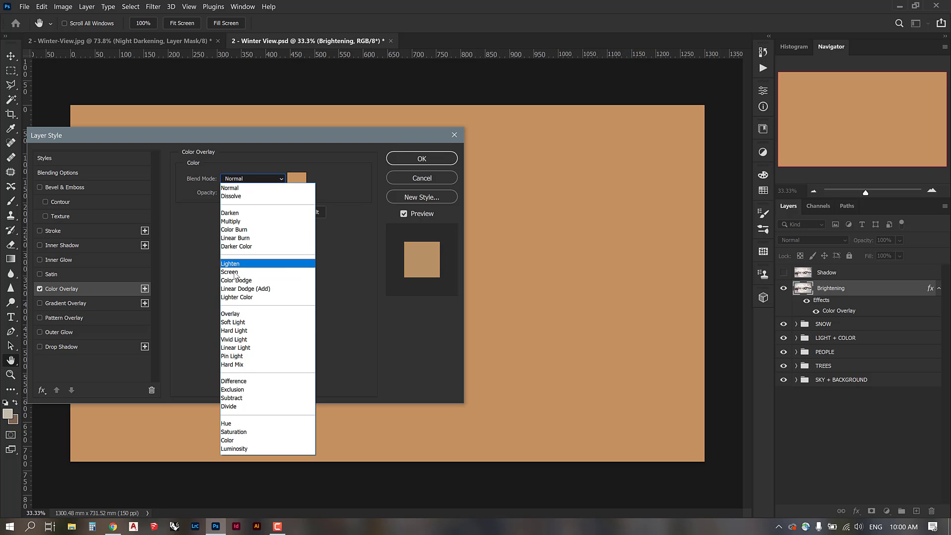
left_click(233, 322)
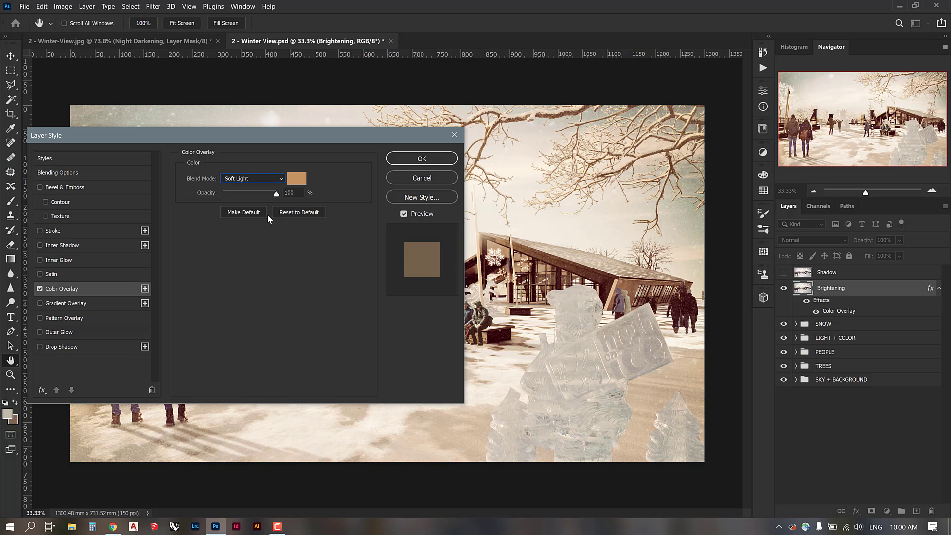
left_click(413, 163)
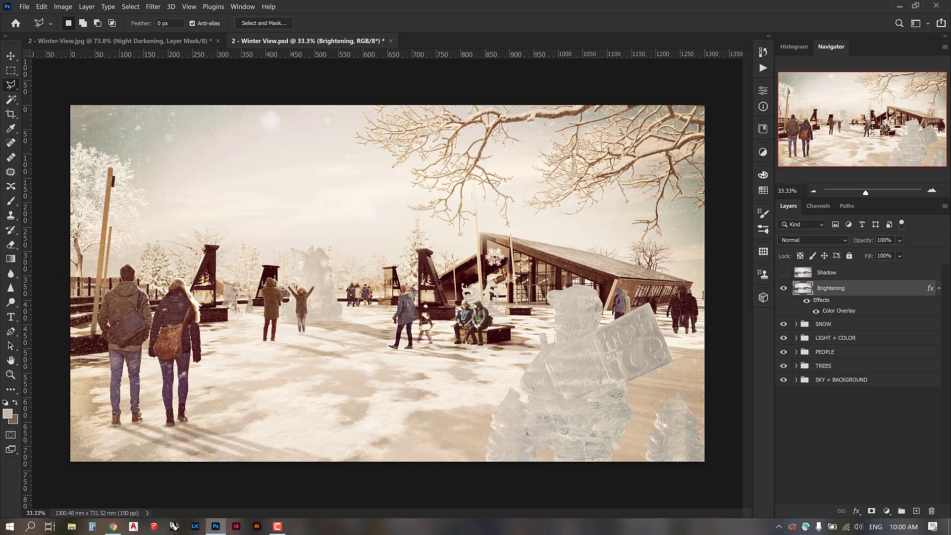
Set Brightening to Soft Light blending, add a layer mask, and show Shadow instead.
left_click(797, 239)
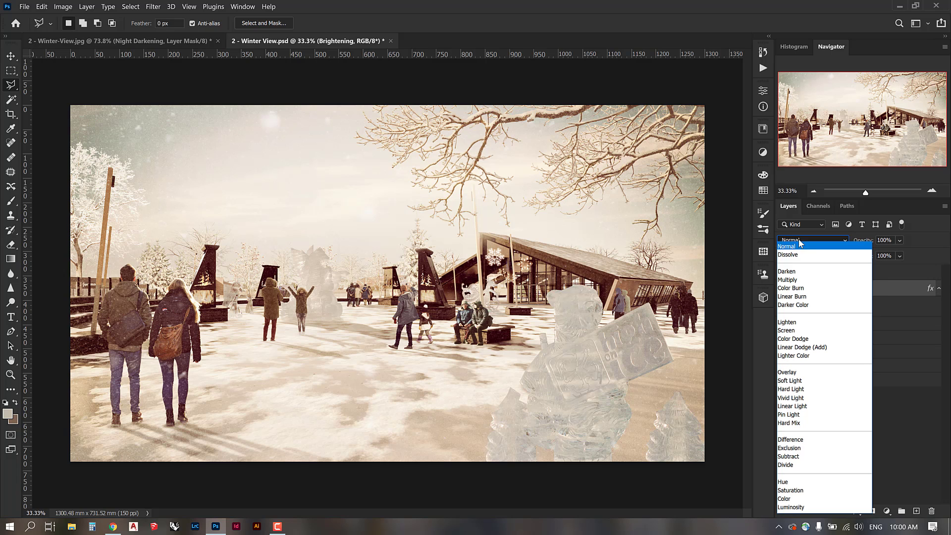
left_click(798, 380)
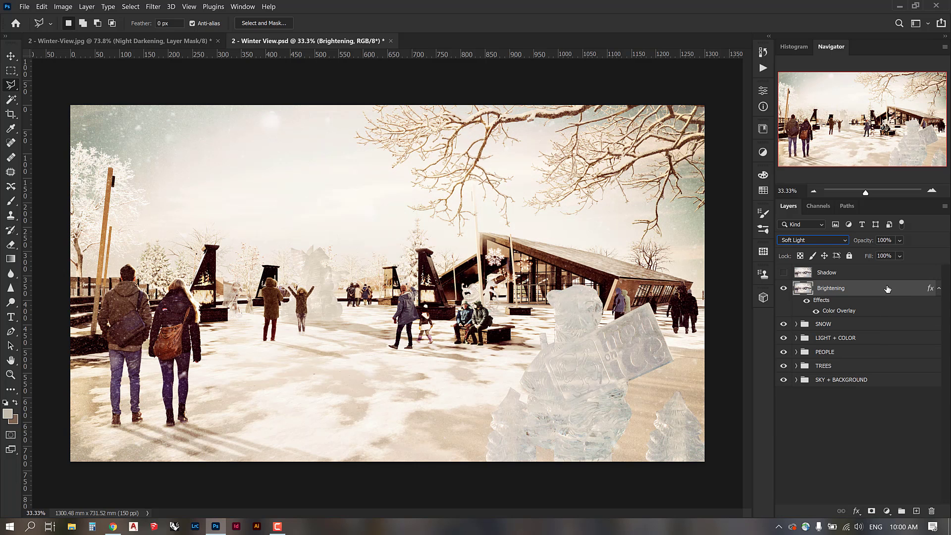
left_click(937, 289)
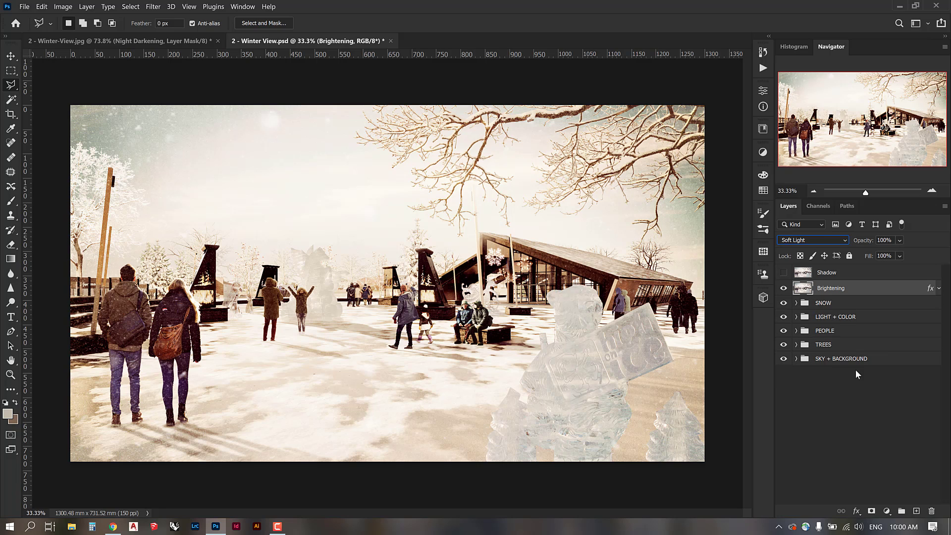
left_click(872, 510)
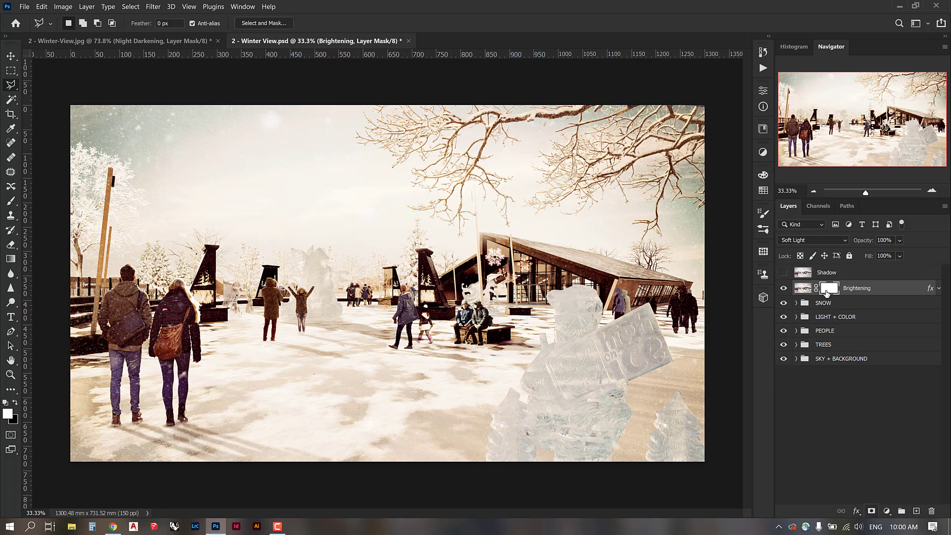
left_click(783, 272)
left_click(783, 288)
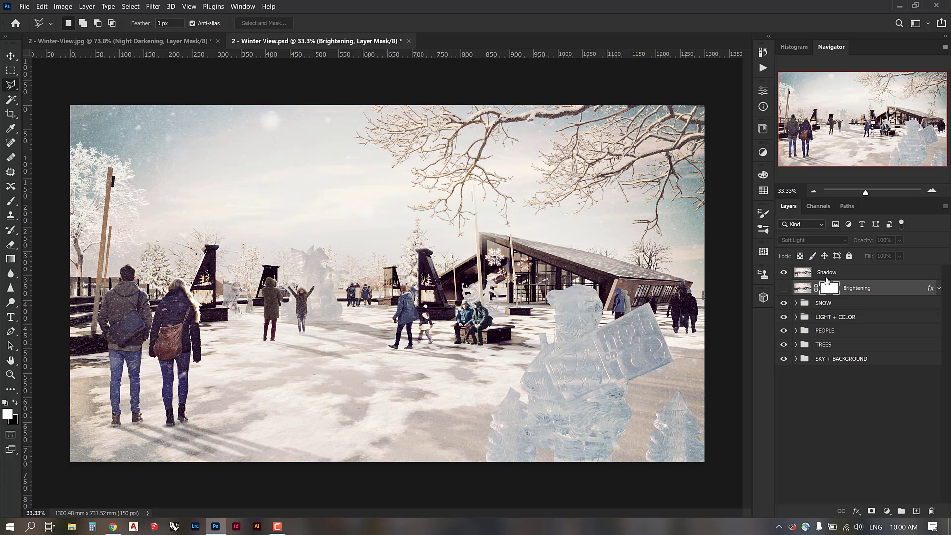
left_click(838, 273)
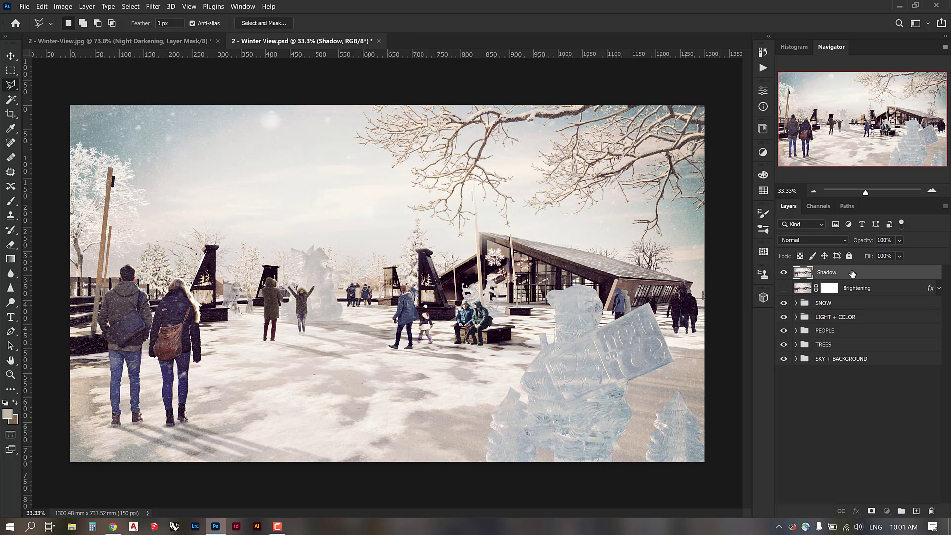
Add a dark blue Color Overlay to the Shadow layer.
double_click(852, 273)
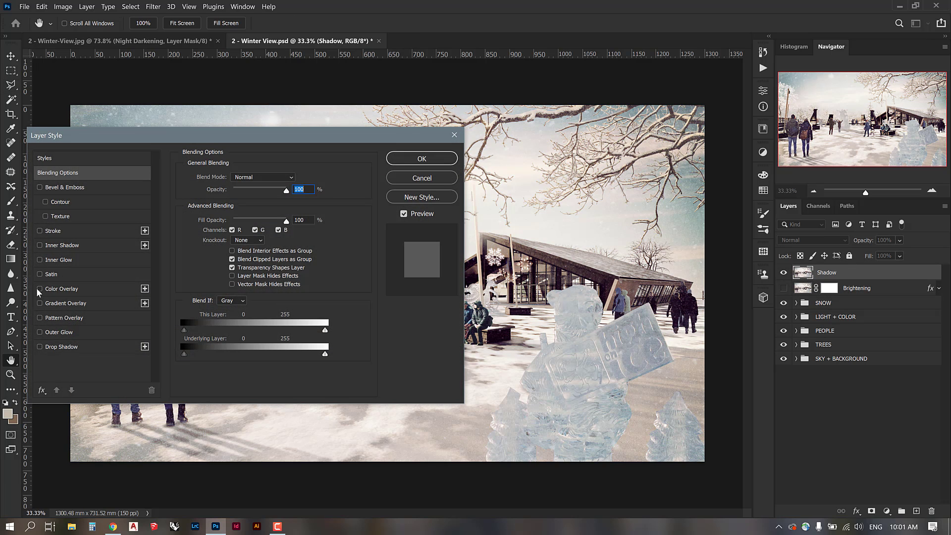
left_click(59, 290)
left_click(295, 178)
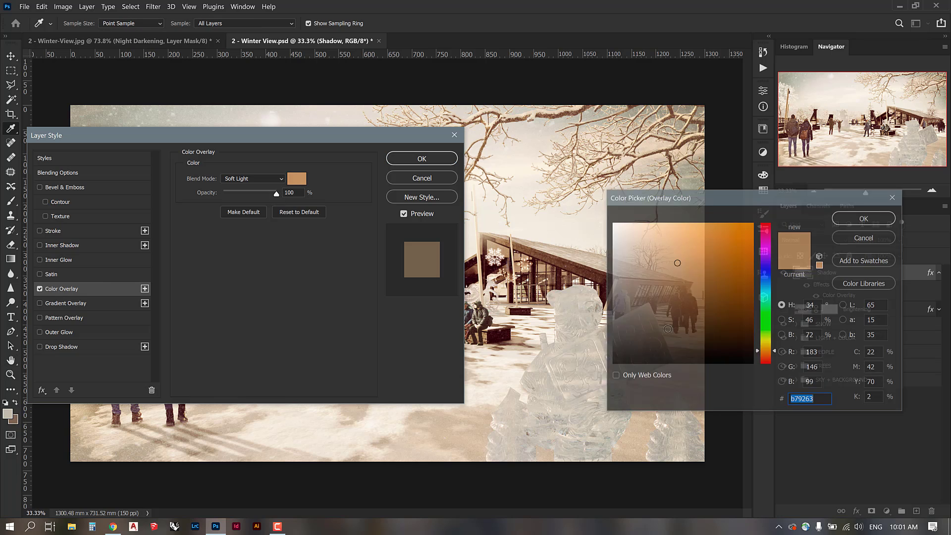
left_click(769, 272)
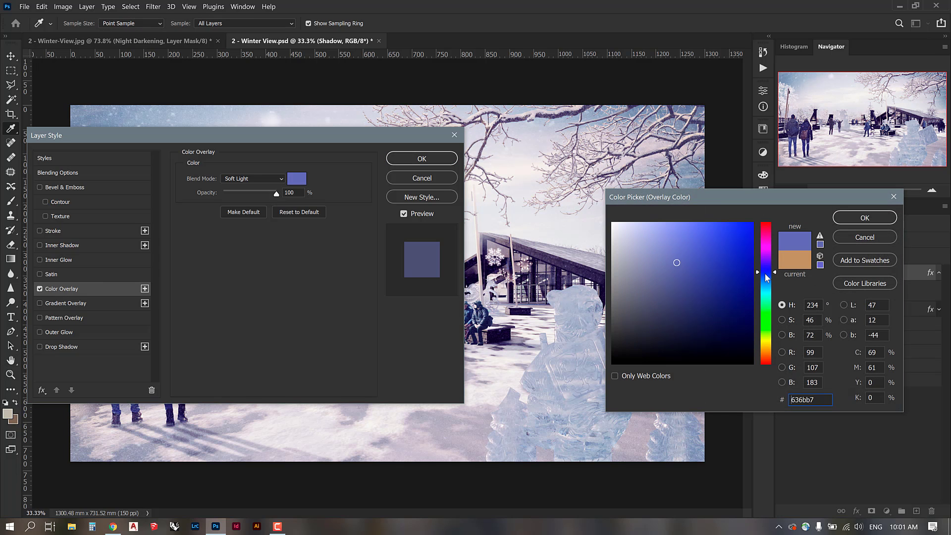
left_click(765, 275)
left_click(737, 347)
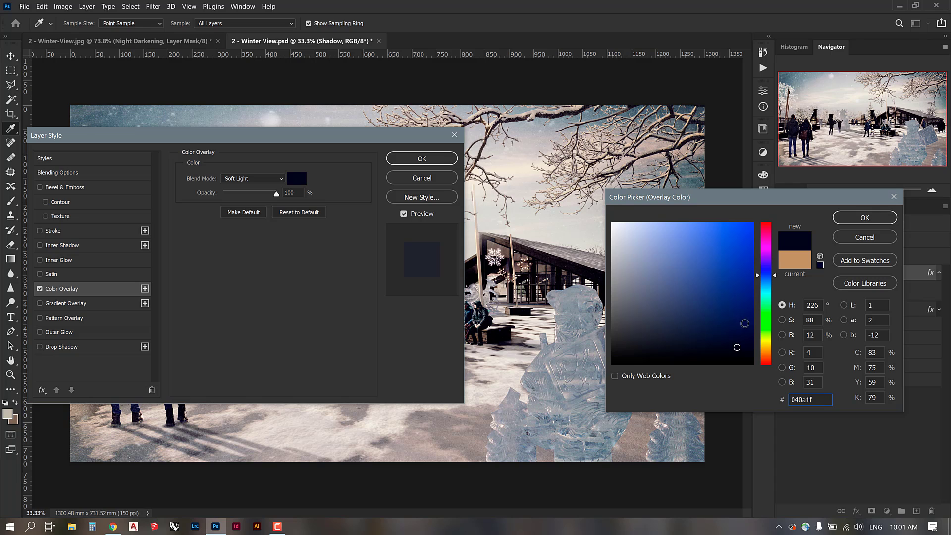
left_click(865, 218)
Blend the overlay in Multiply and refine its colour to very dark navy #080c18.
left_click(233, 178)
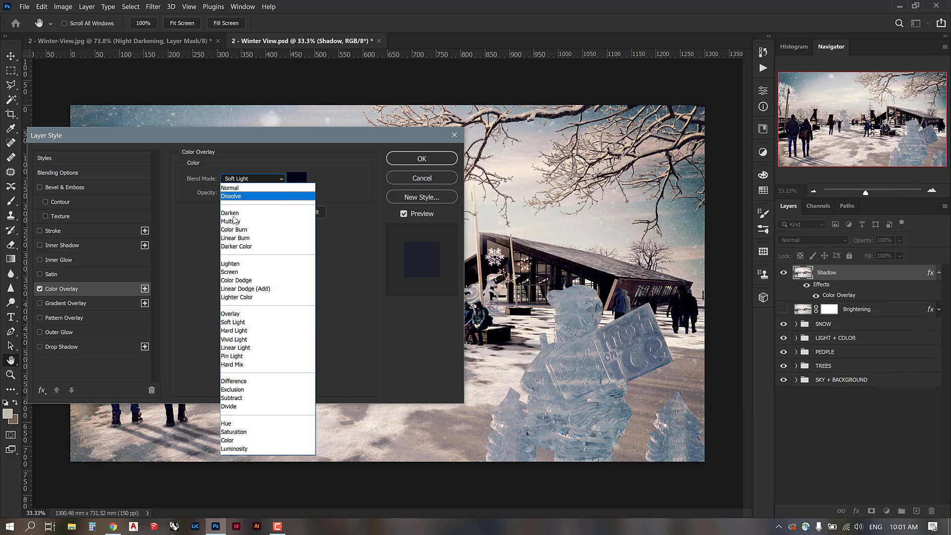
left_click(233, 222)
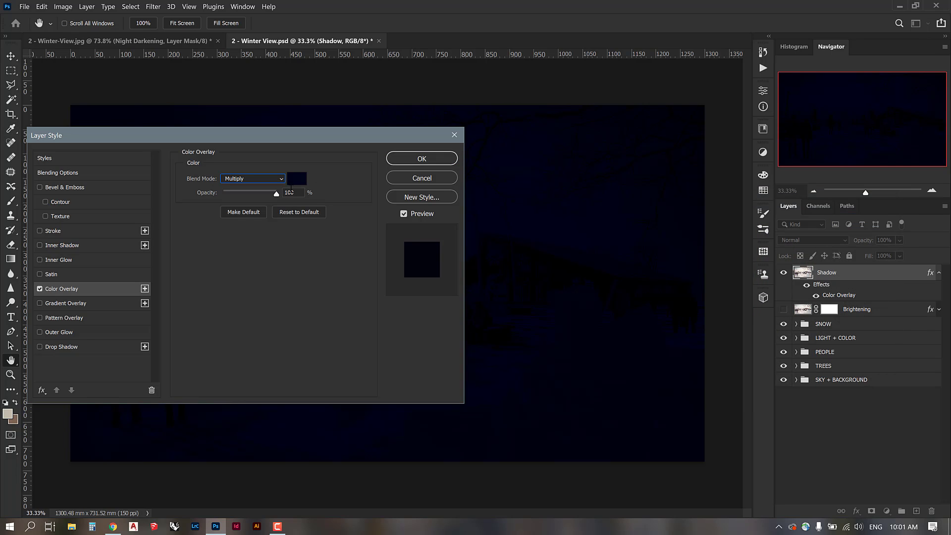
left_click(292, 180)
left_click_drag(696, 325, 703, 352)
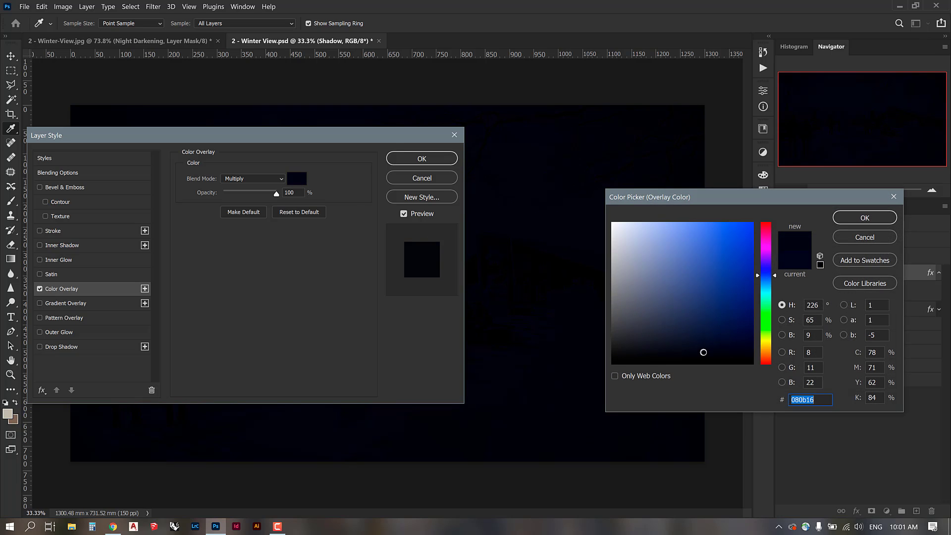
left_click(696, 350)
left_click(708, 352)
left_click(767, 279)
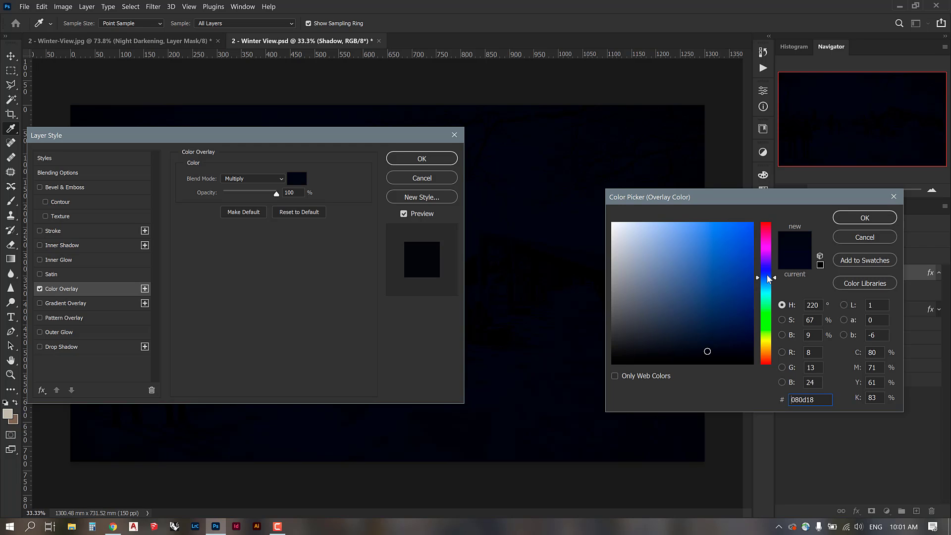
left_click(767, 275)
left_click(833, 220)
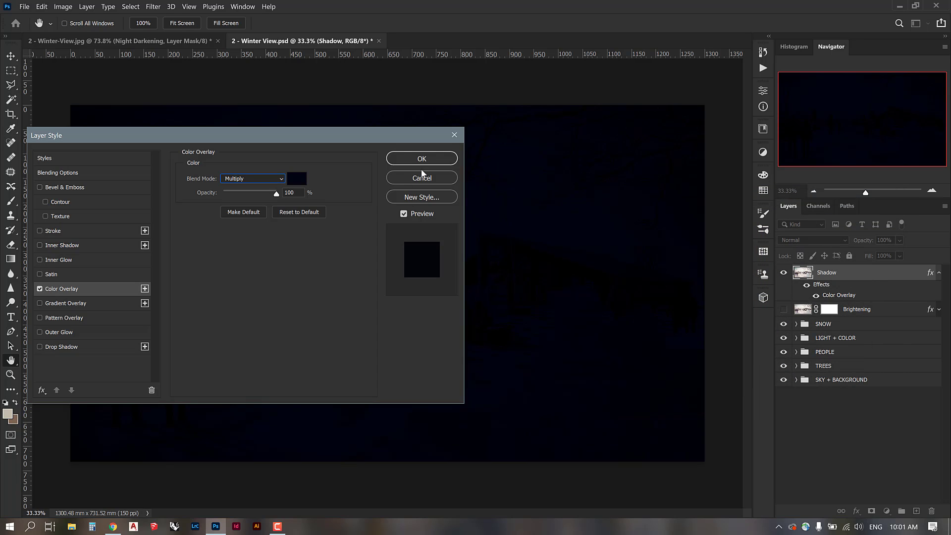
left_click(407, 159)
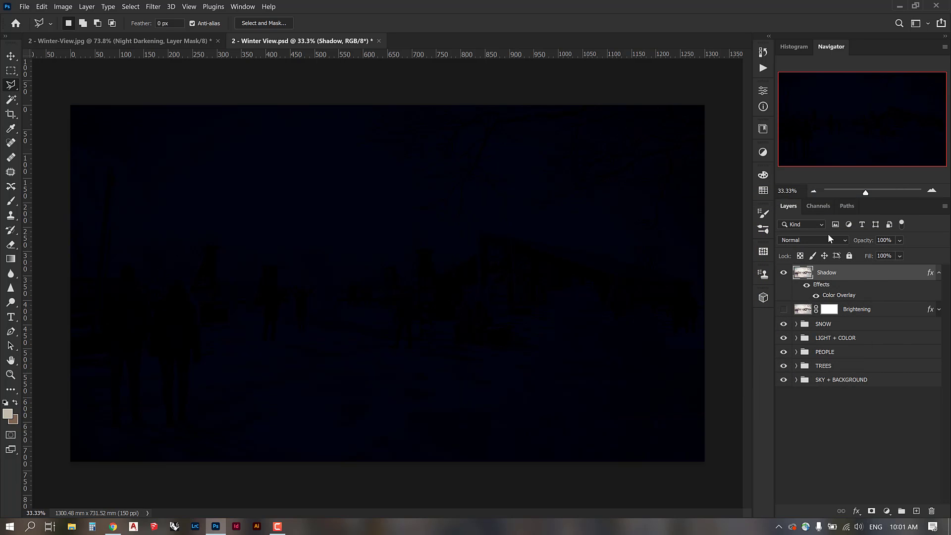
Set Shadow to Multiply at 90% opacity and add a white layer mask.
left_click(814, 241)
left_click(797, 279)
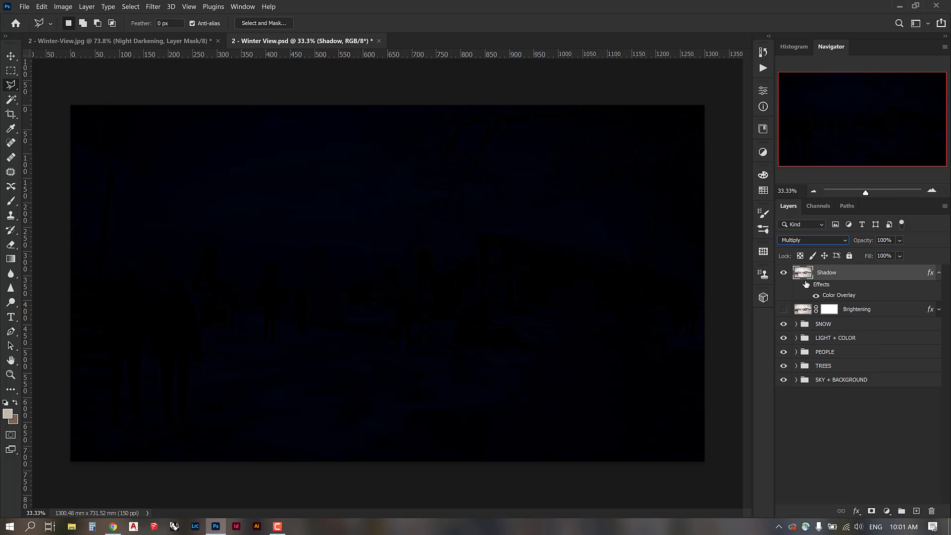
left_click(892, 241)
type("90")
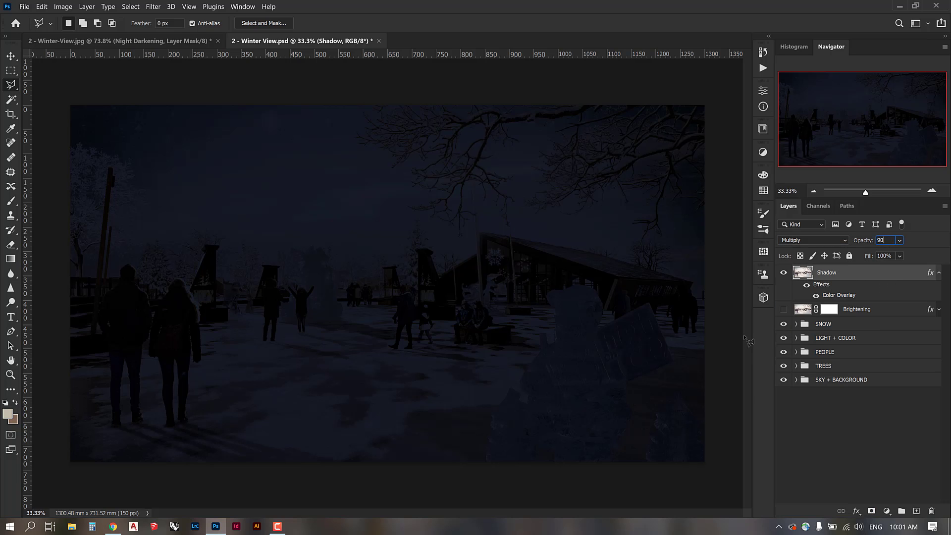
key("Return")
left_click(871, 510)
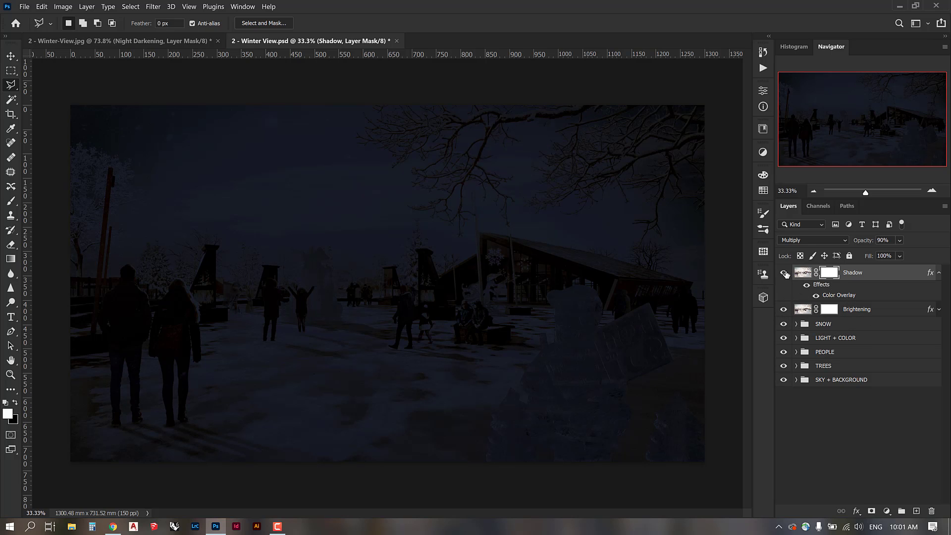
Raise Shadow's opacity to 95% and select its mask with the Move tool active.
left_click(886, 241)
type("95")
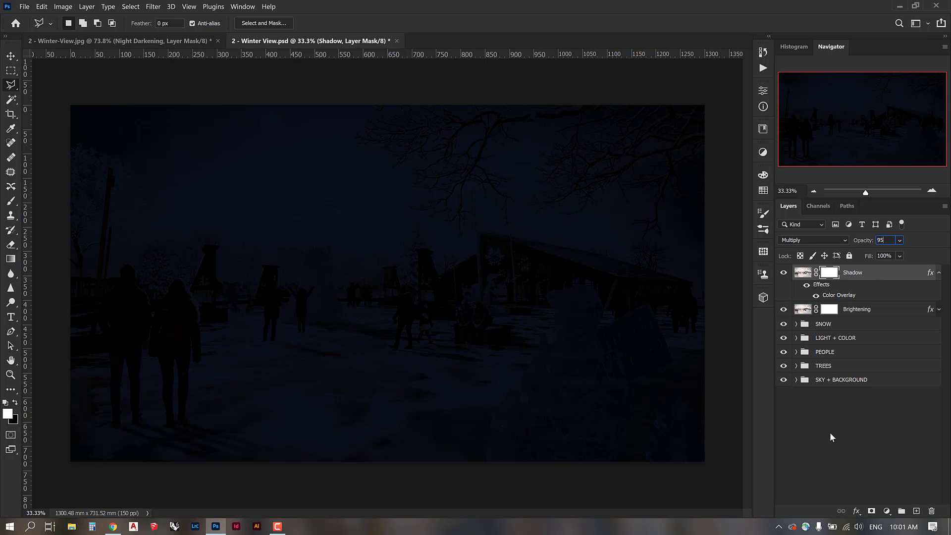
left_click(831, 433)
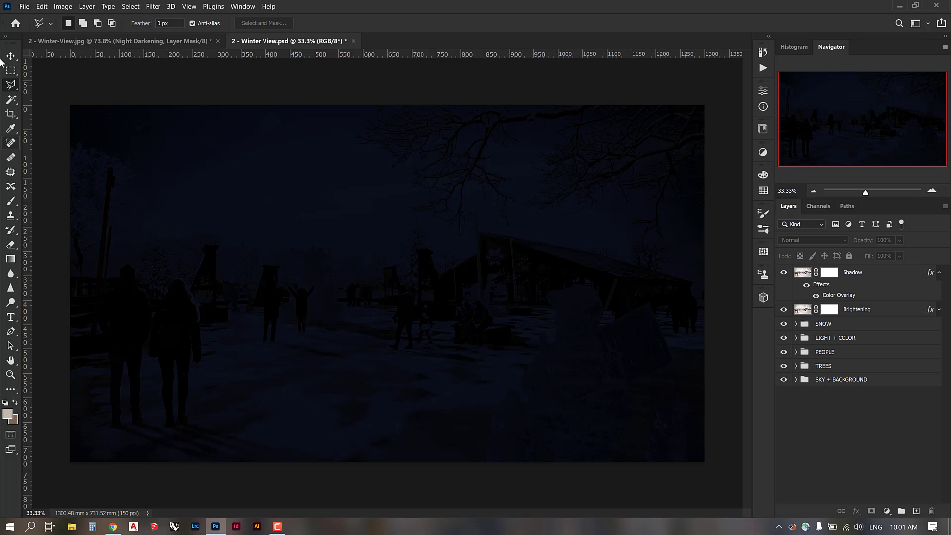
left_click(11, 56)
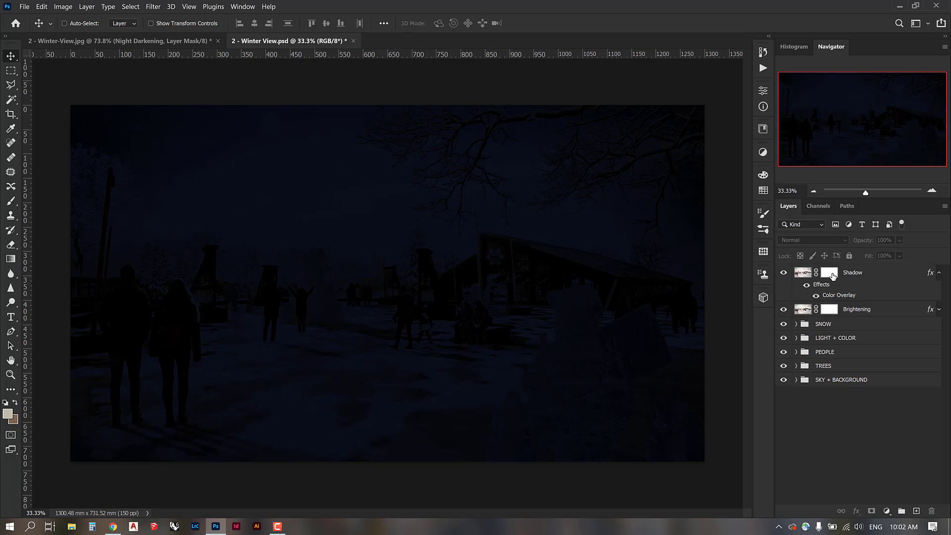
left_click(831, 276)
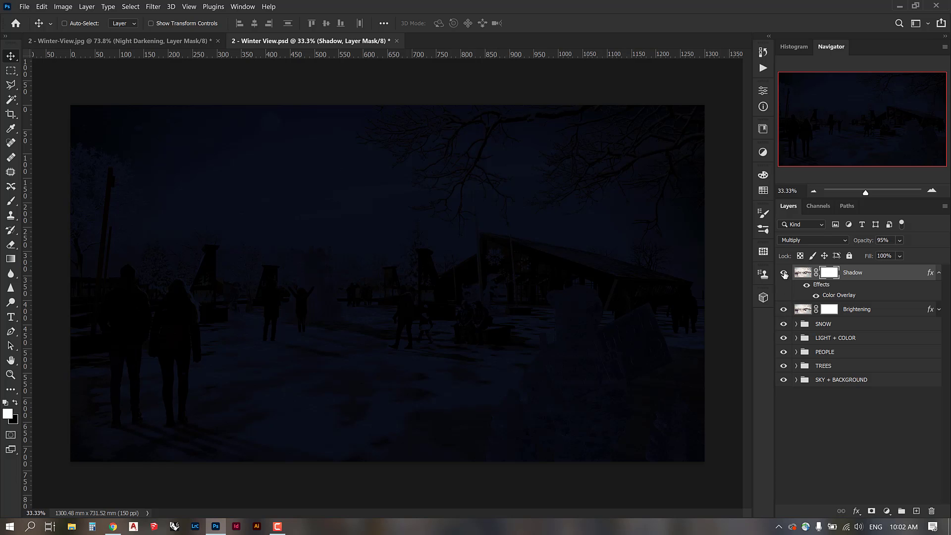
left_click(783, 273)
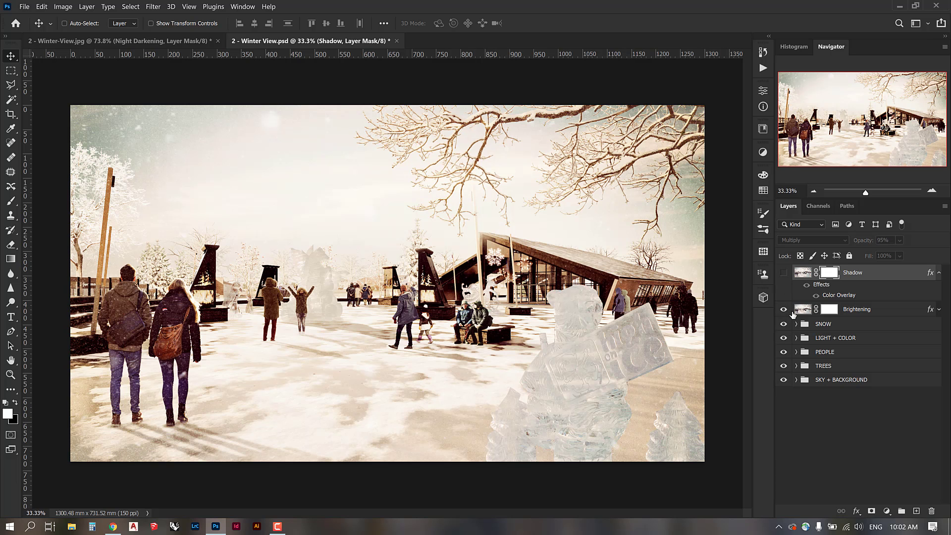
left_click(783, 309)
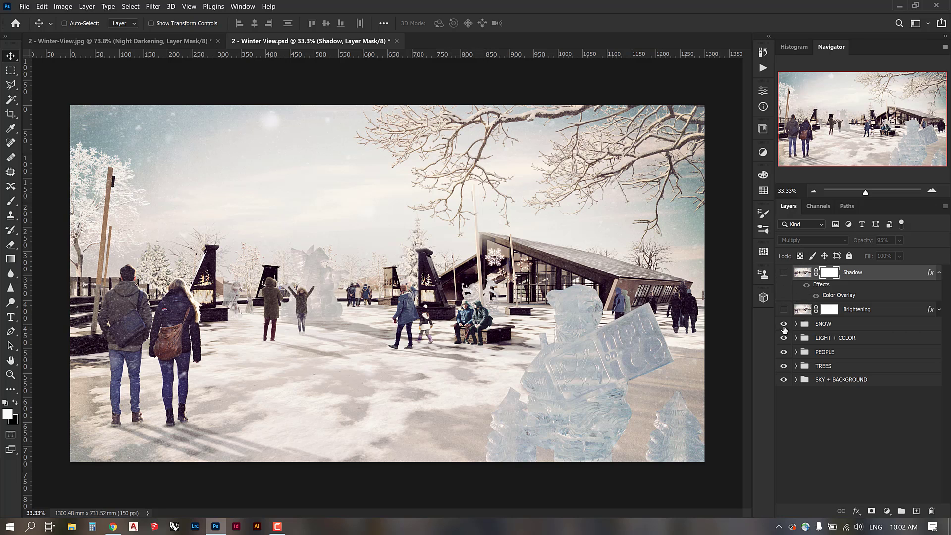
left_click_drag(783, 273, 783, 308)
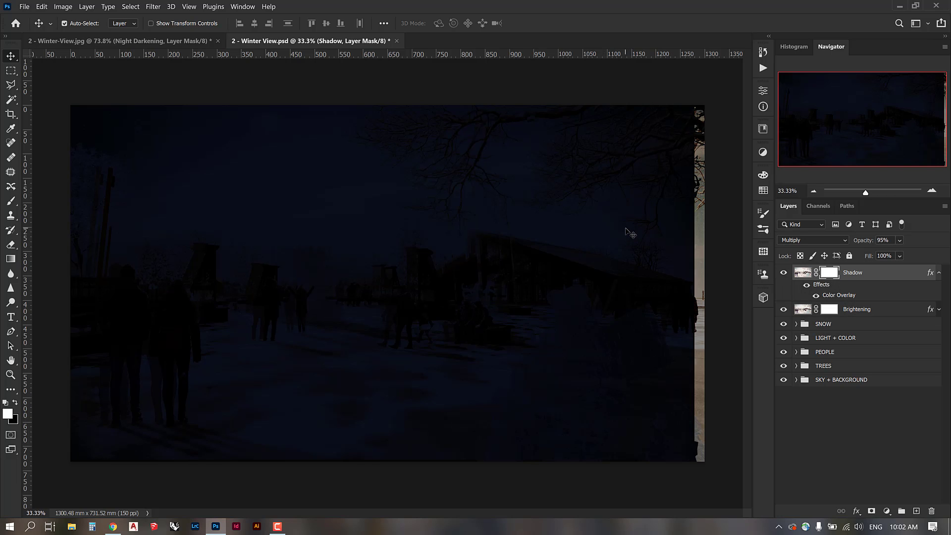
key("ctrl+z")
key("ctrl+z")
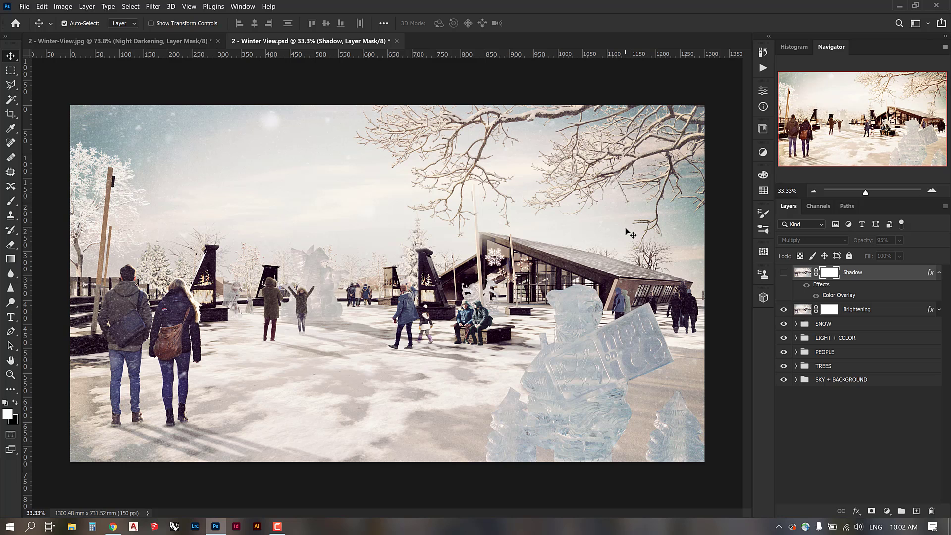
key("ctrl+z")
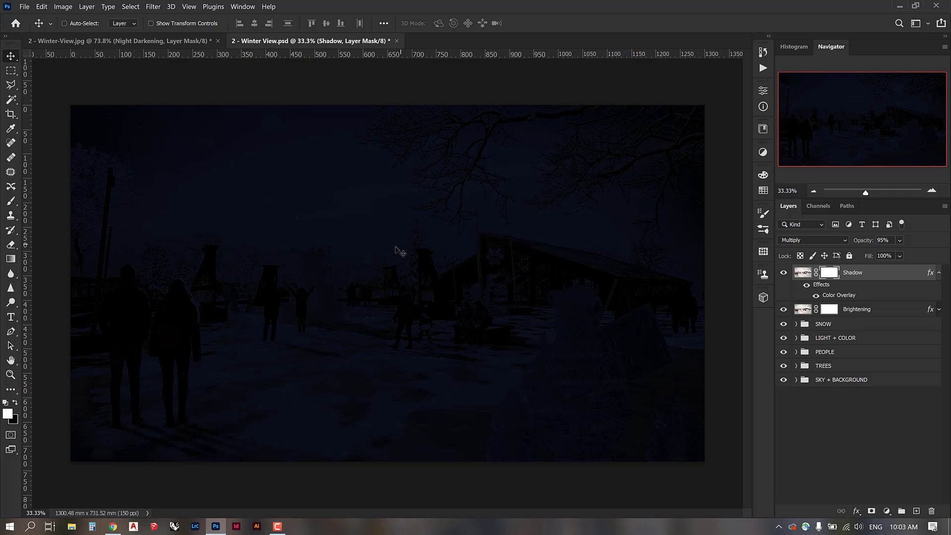
Switch to a soft 401 px Eraser, then test and undo a stroke on the Shadow mask.
key("e")
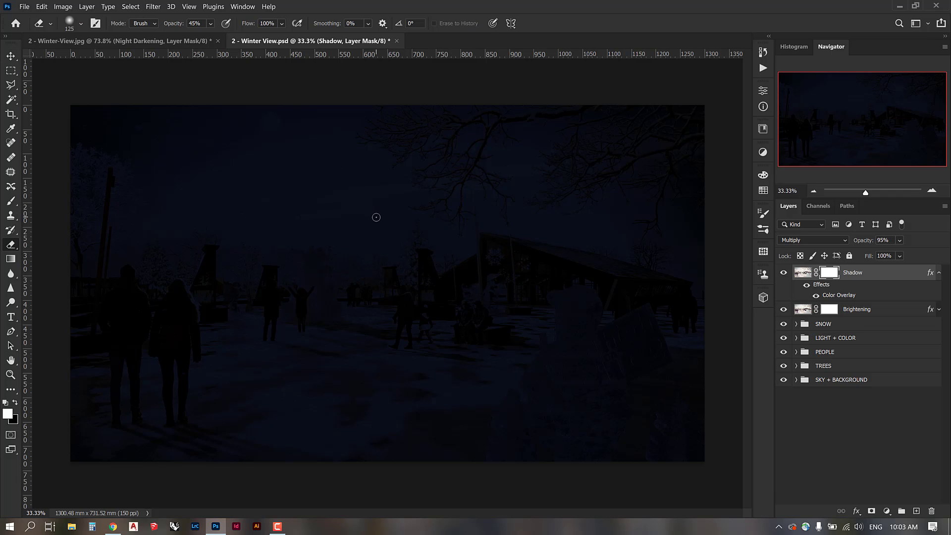
right_click(376, 216)
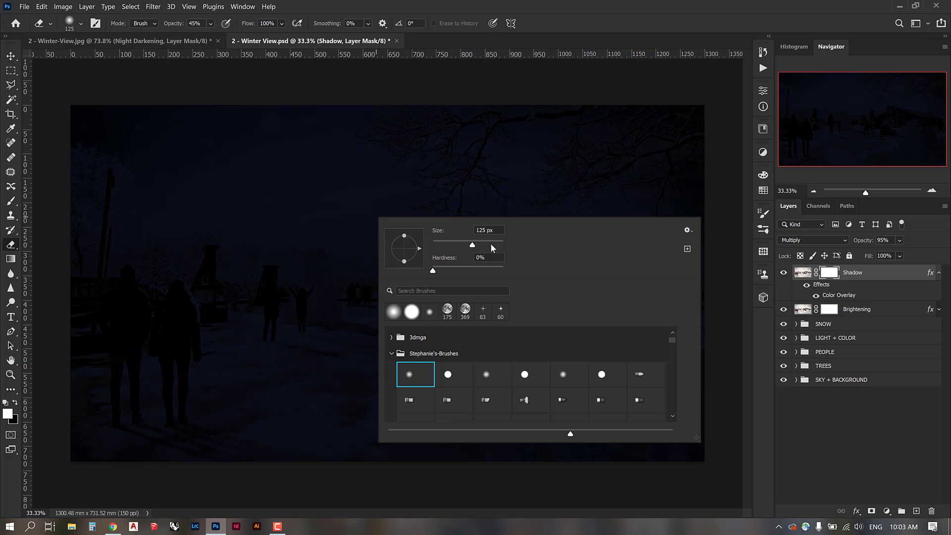
key("Return")
left_click(321, 213)
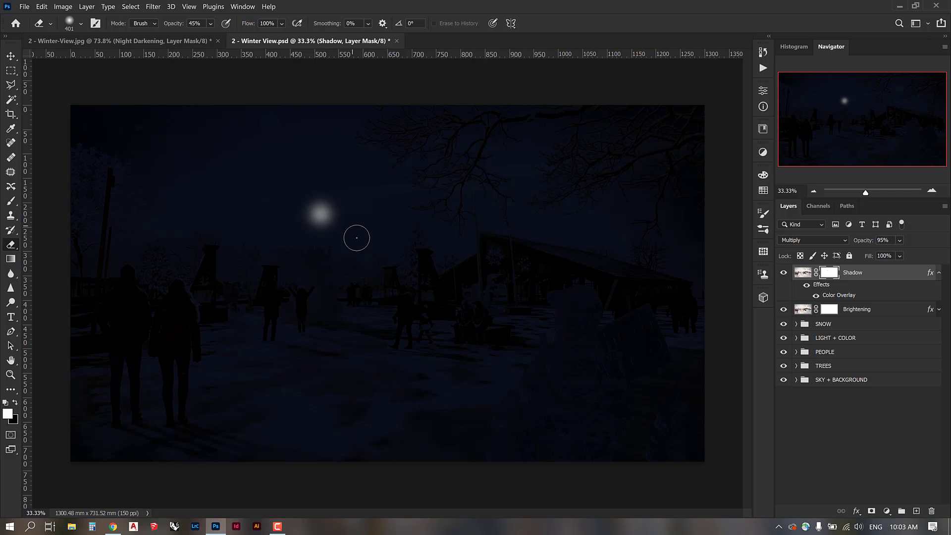
key("ctrl+z")
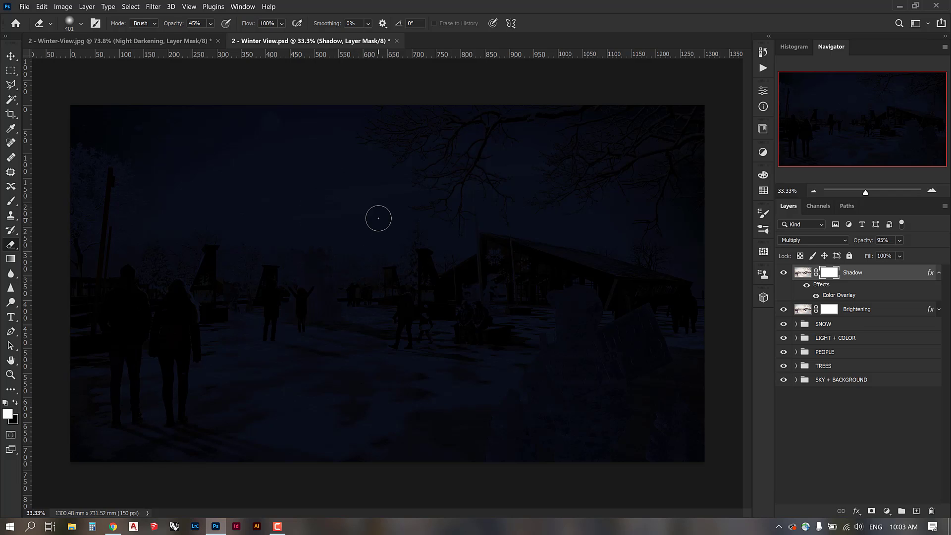
Browse the brush presets, then bring up File Explorer from the taskbar.
right_click(379, 216)
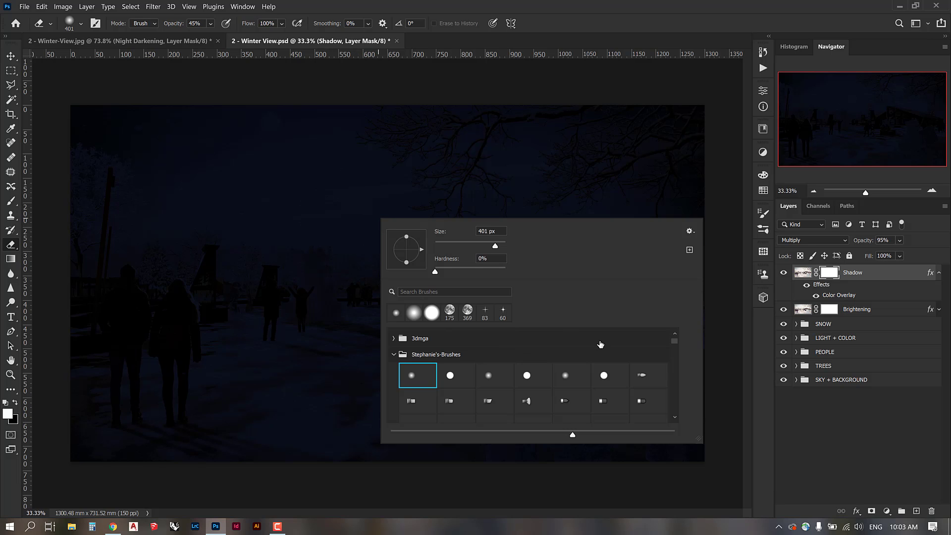
scroll(600, 344, "down", 3)
scroll(600, 345, "up", 4)
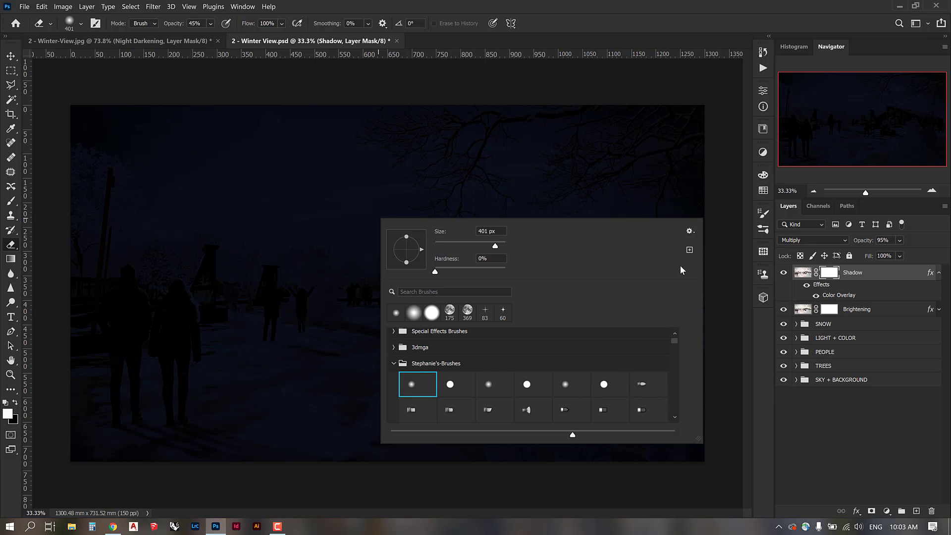
left_click(72, 527)
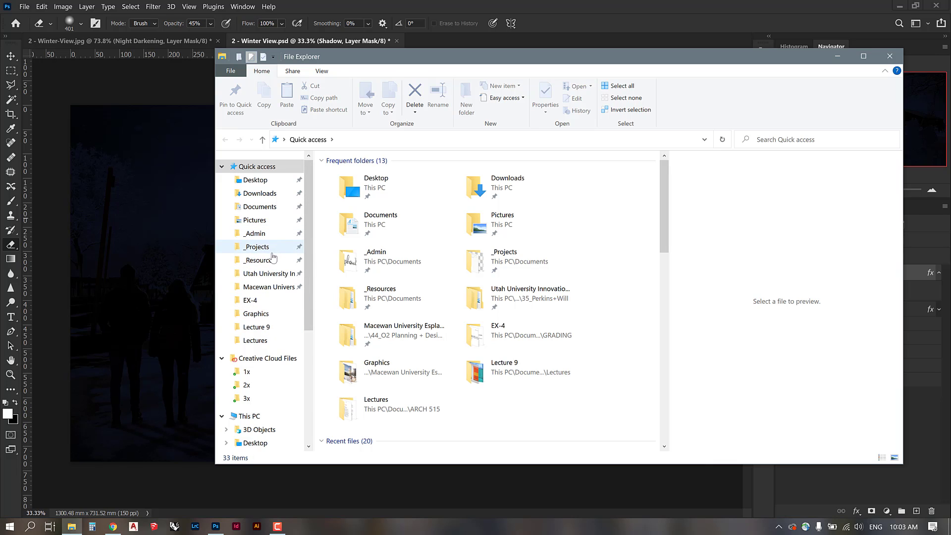
Navigate _Projects > 00_UBC > ARCH 515 > Graphic Refs > CAD - Graphics > Photoshop > Actions - Brushes - Patterns.
left_click(267, 246)
double_click(354, 198)
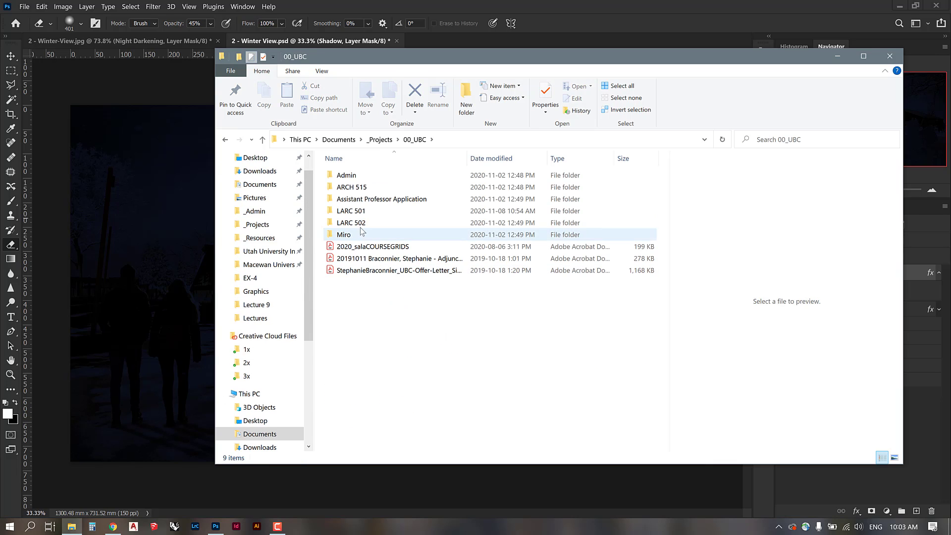
double_click(353, 187)
double_click(365, 209)
double_click(629, 180)
double_click(352, 222)
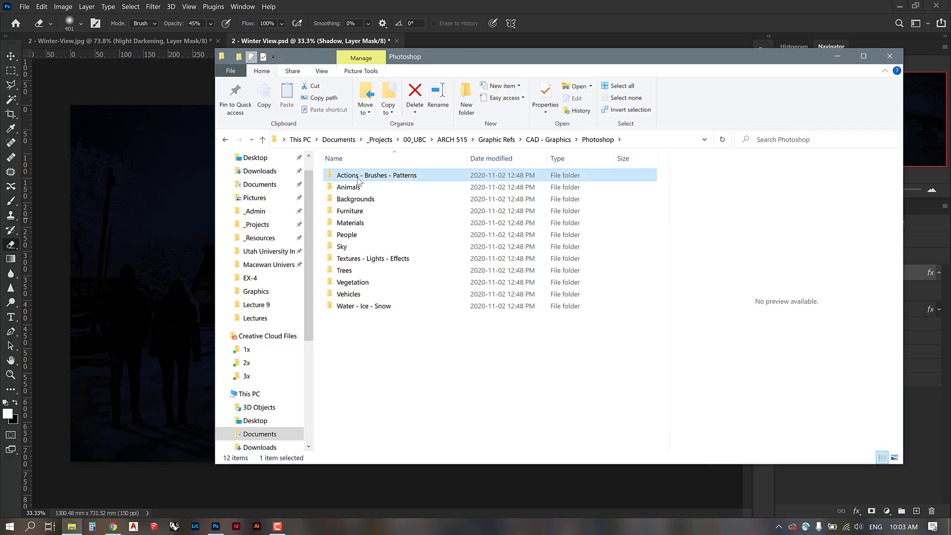
double_click(460, 175)
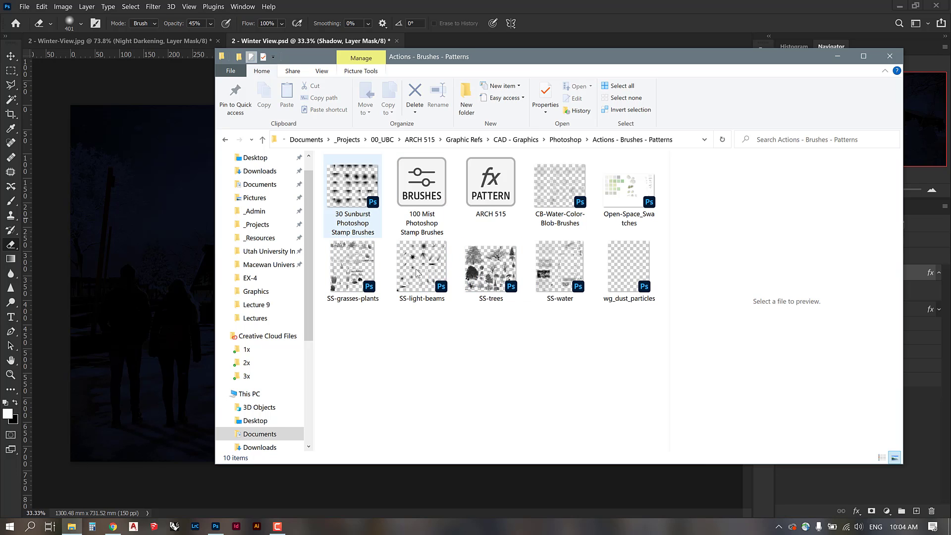
left_click(890, 57)
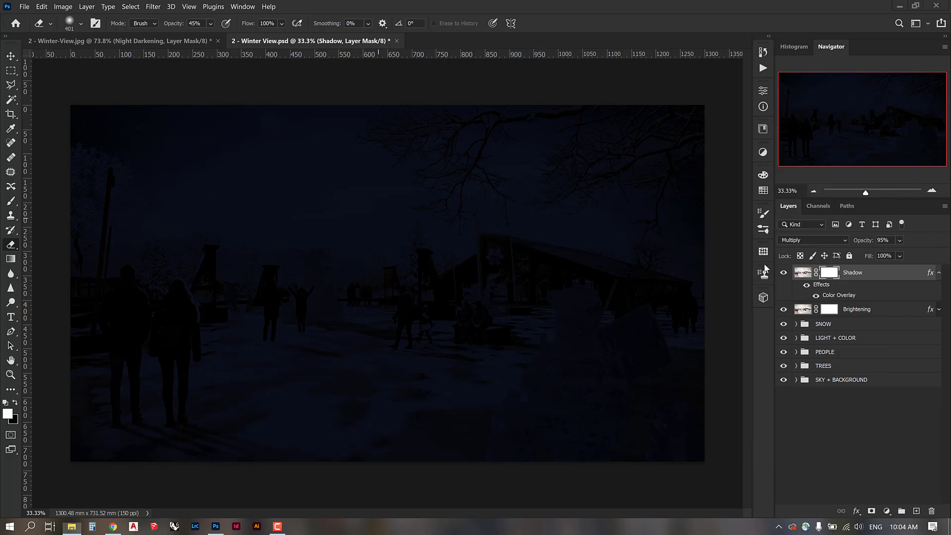
left_click(763, 229)
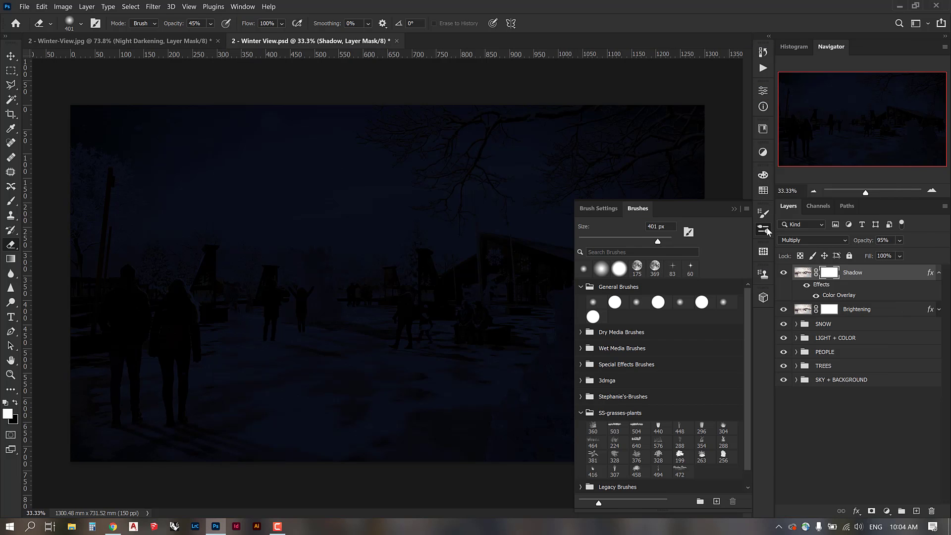
left_click(747, 209)
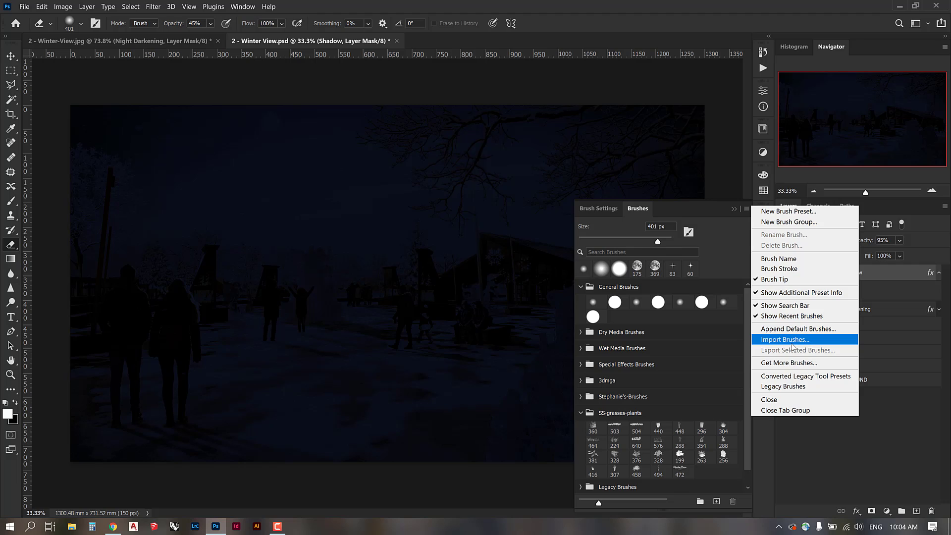
left_click(732, 208)
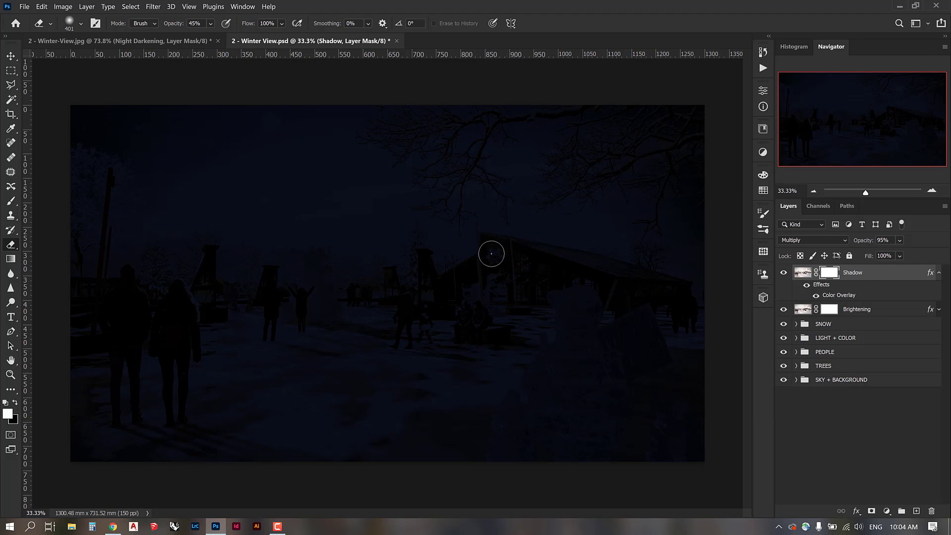
left_click(743, 207)
Choose the 2476 light-ray brush tip, then test-stamp and undo a beam.
right_click(349, 204)
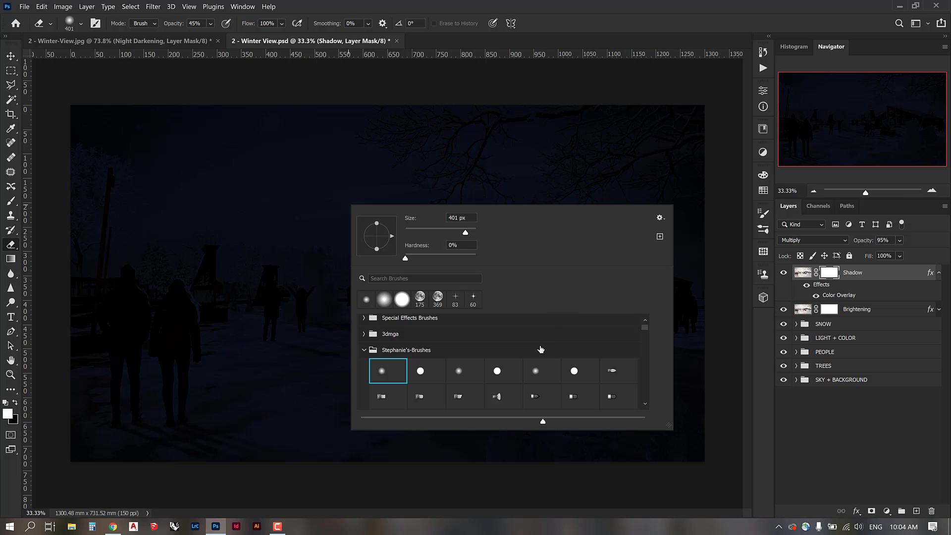
scroll(426, 338, "down", 6)
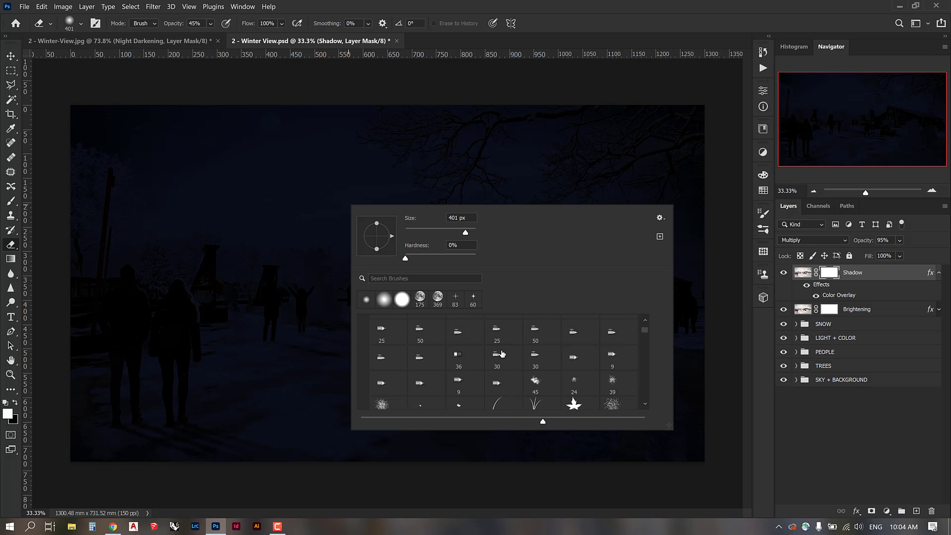
scroll(545, 353, "down", 3)
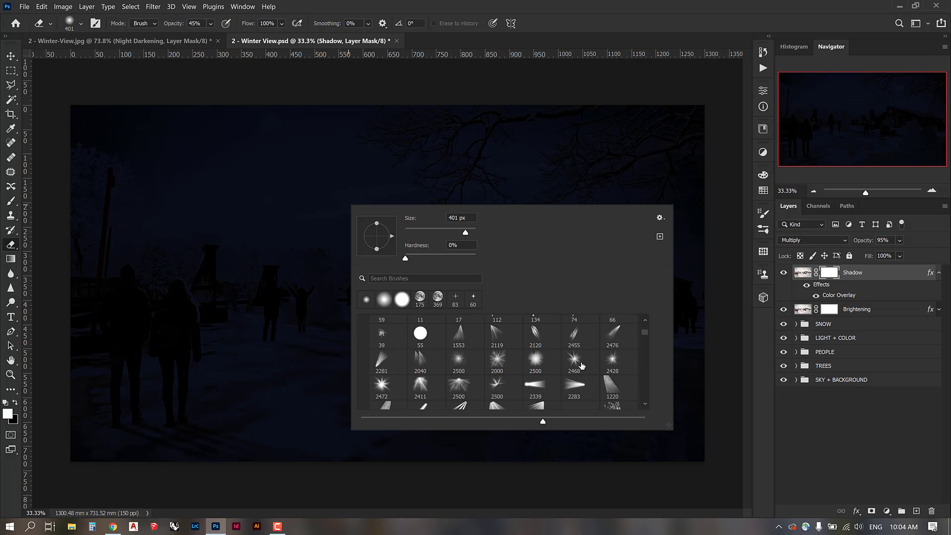
left_click(613, 341)
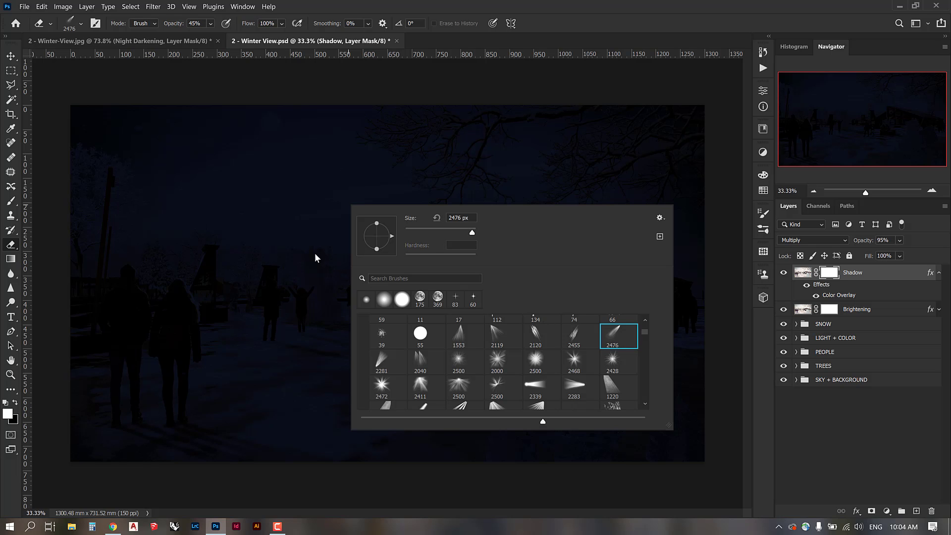
left_click(313, 255)
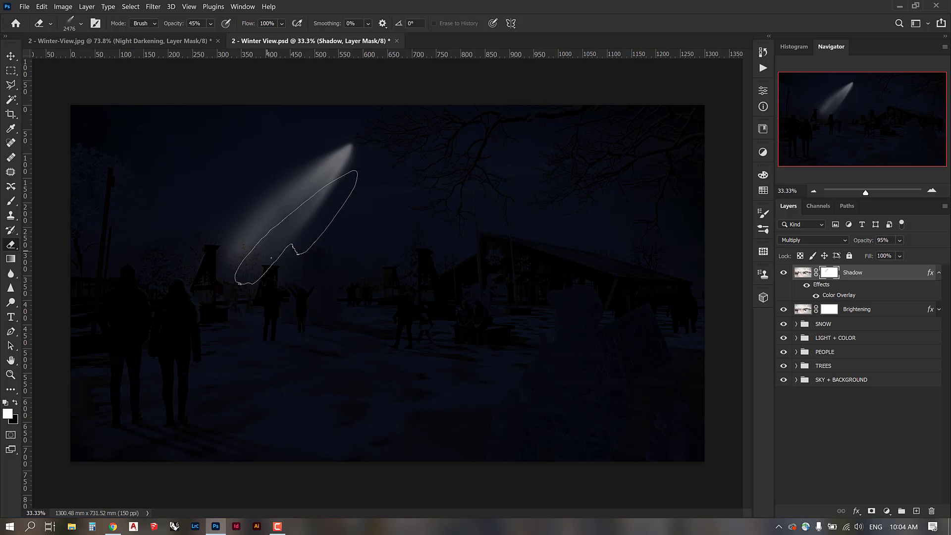
key("ctrl+z")
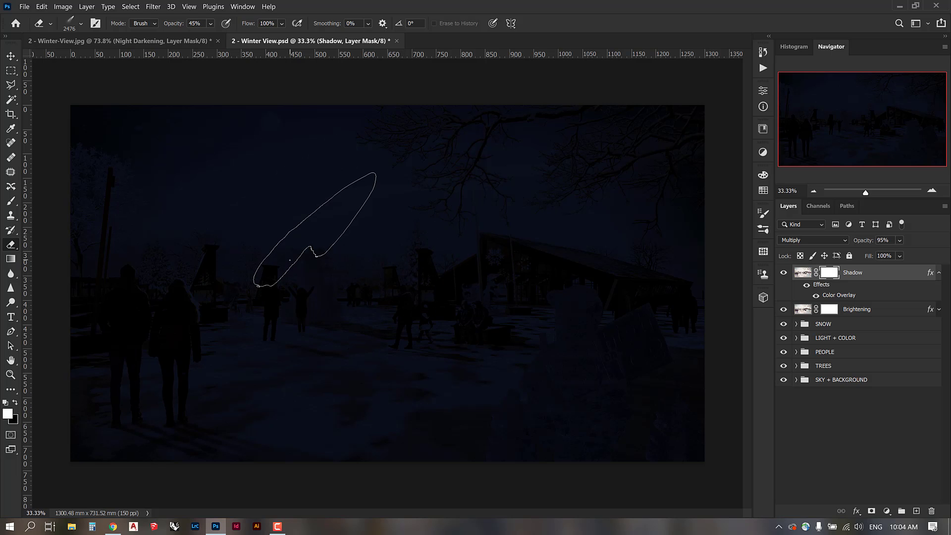
Tilt the light-ray tip slightly and set the eraser opacity to 83%.
right_click(289, 260)
left_click_drag(333, 287, 334, 291)
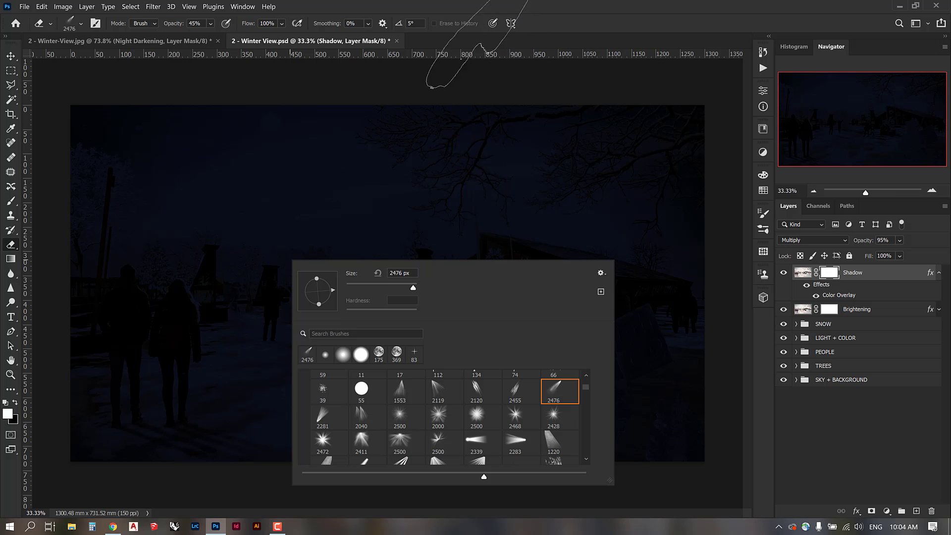
left_click(341, 44)
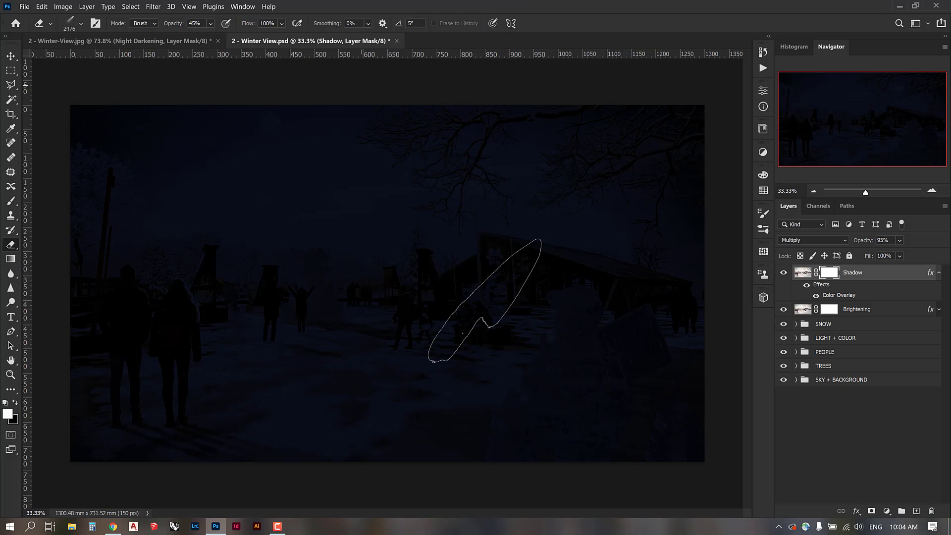
left_click(783, 272)
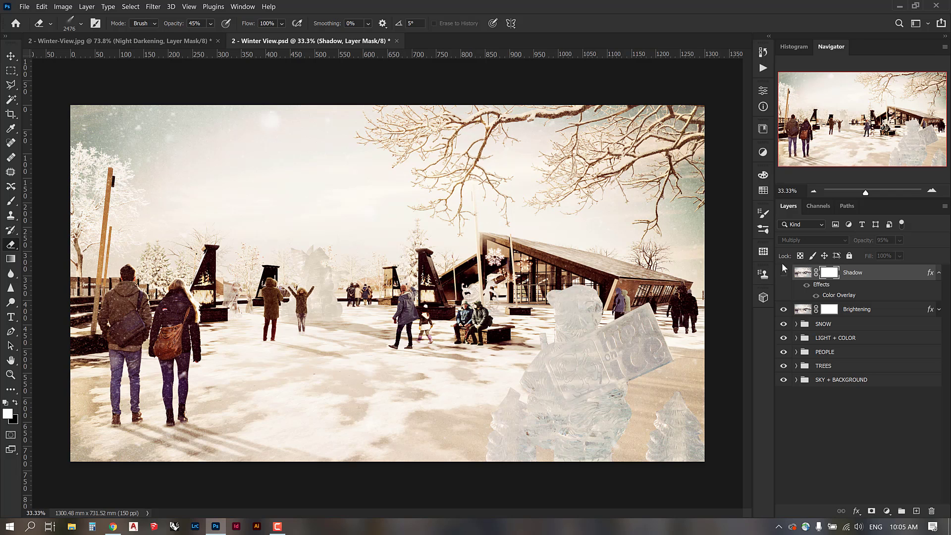
left_click(783, 273)
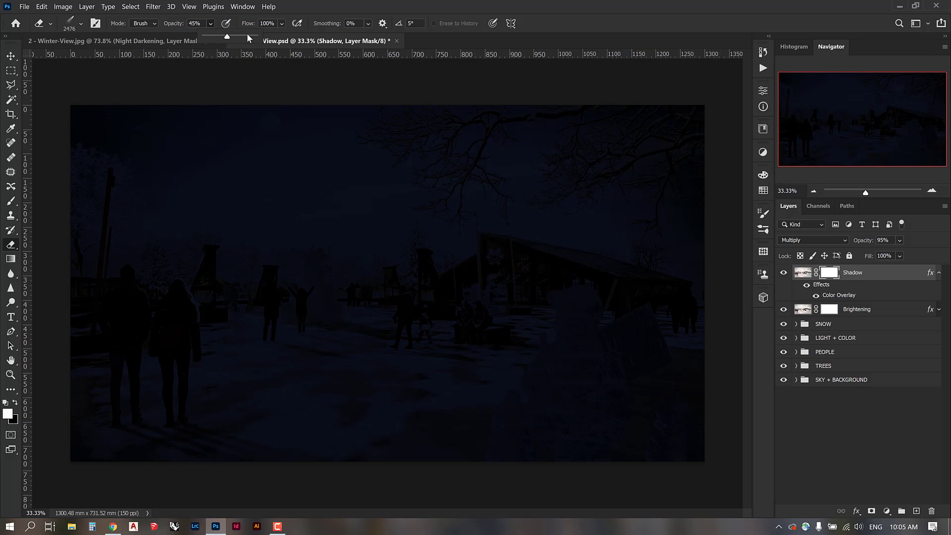
left_click_drag(245, 37, 245, 38)
left_click(783, 272)
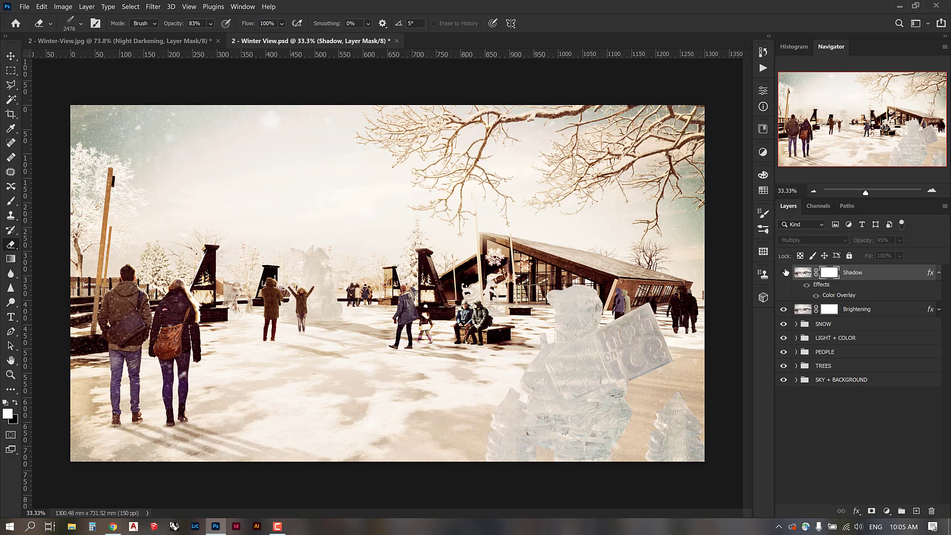
left_click(784, 273)
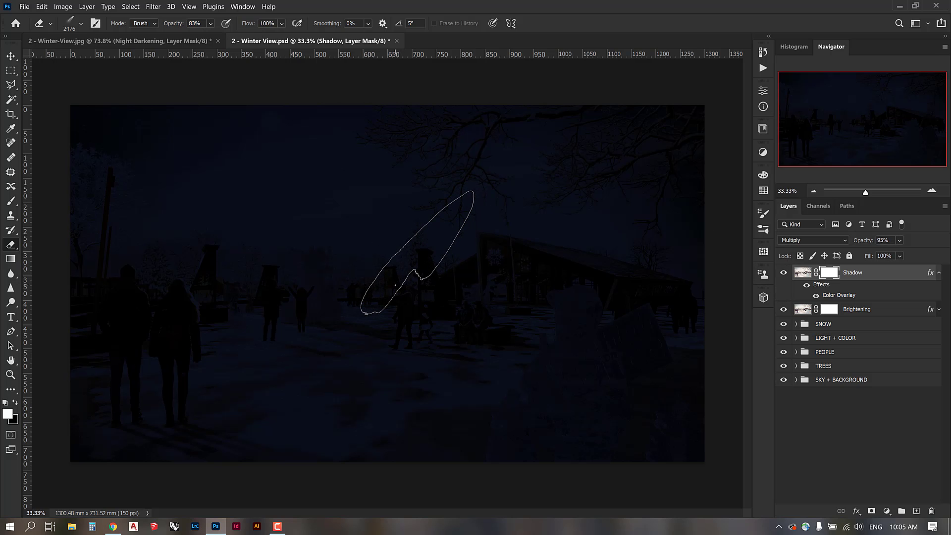
Erase a beam toward the central chimneys and two steep beams on the left, enlarging the tip to 2900.
left_click(396, 285)
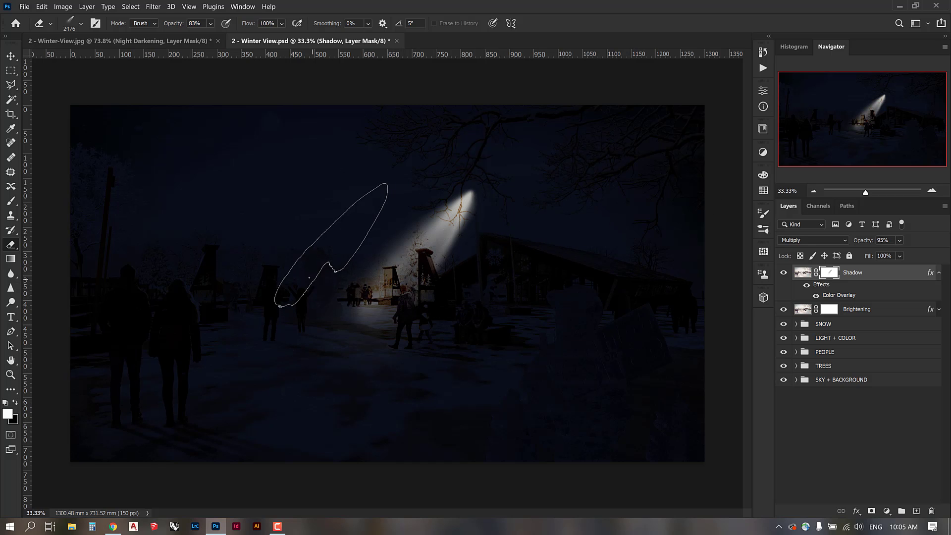
right_click(316, 282)
left_click_drag(345, 303, 341, 295)
left_click(194, 271)
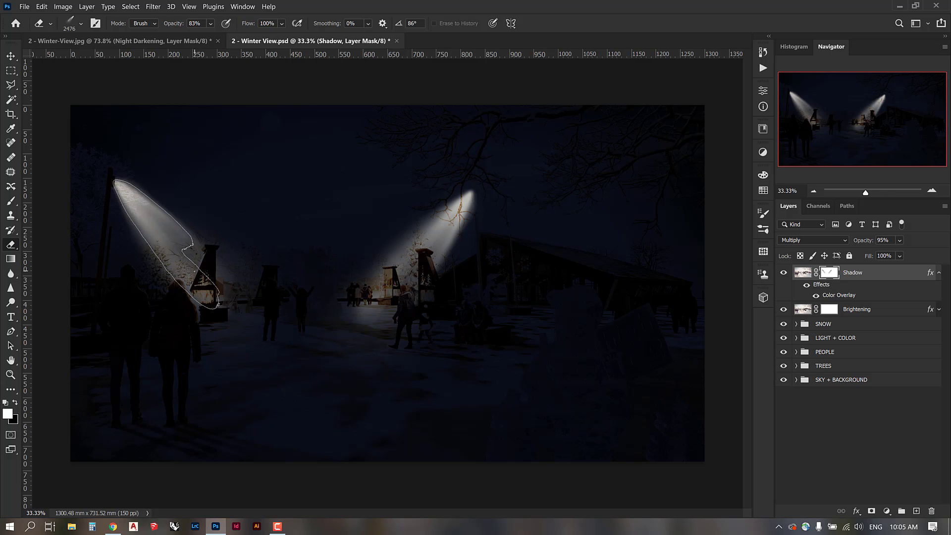
key("bracketright")
key("bracketright")
key("bracketright")
key("bracketright")
key("bracketright")
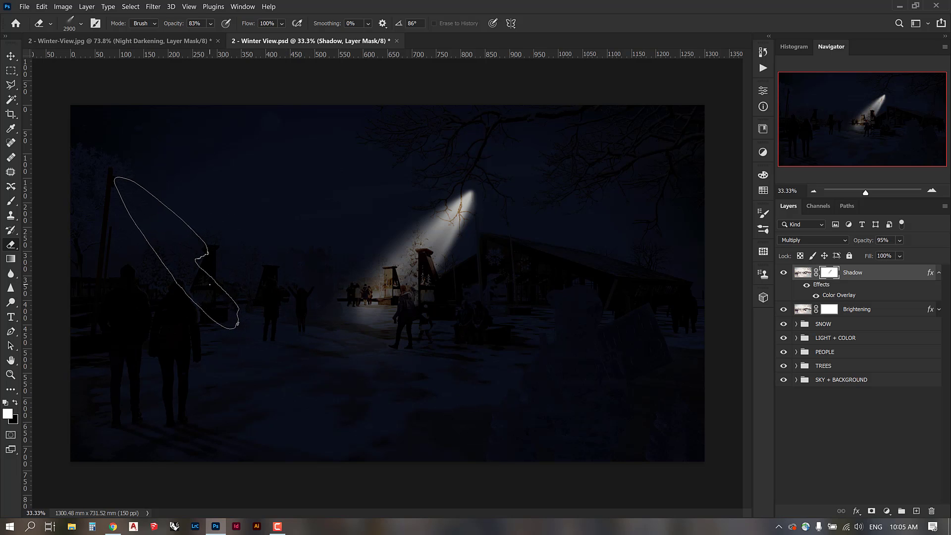
left_click(209, 285)
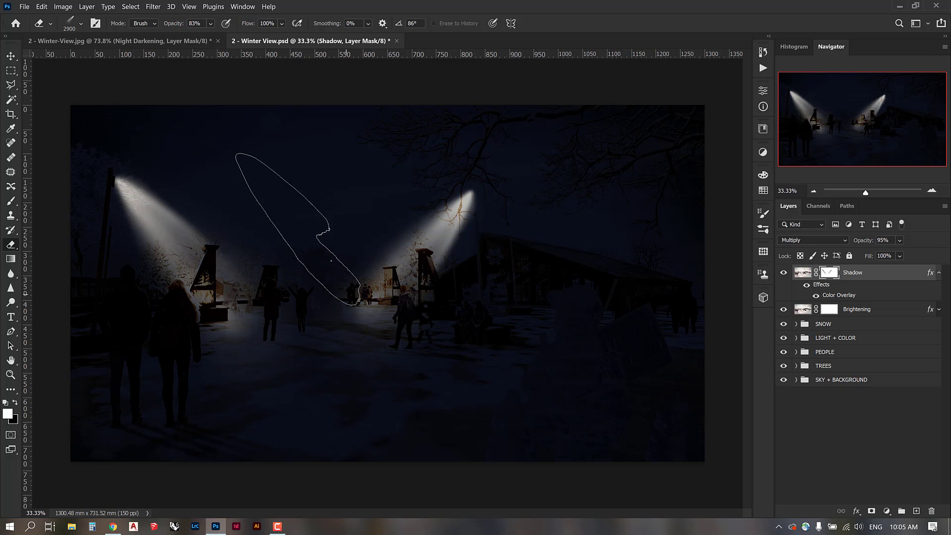
Erase a lower left beam at brush size 1000 and re-angle the tip.
right_click(330, 267)
left_click_drag(448, 296, 448, 296)
left_click(127, 246)
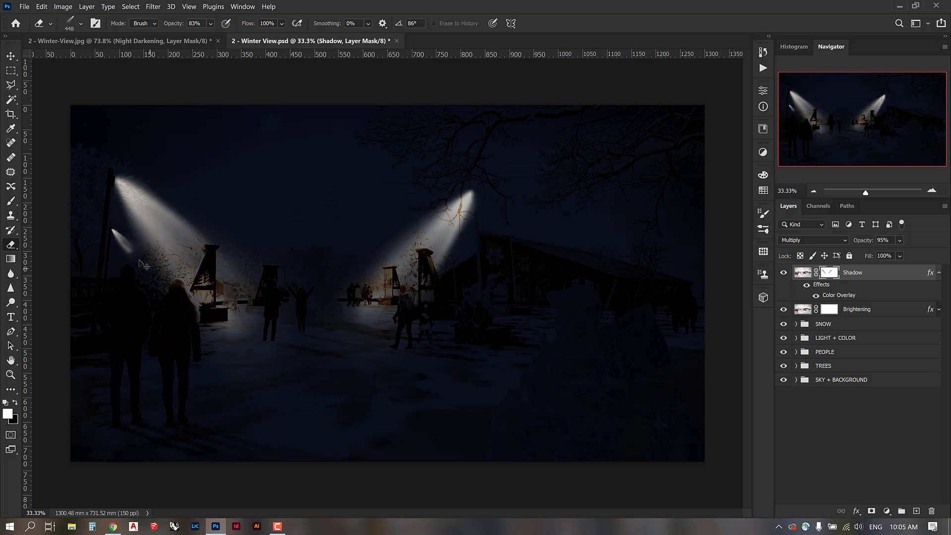
key("ctrl+z")
key("bracketright")
key("bracketright")
key("bracketright")
key("bracketright")
key("bracketright")
key("bracketright")
key("bracketright")
left_click(144, 266)
right_click(363, 260)
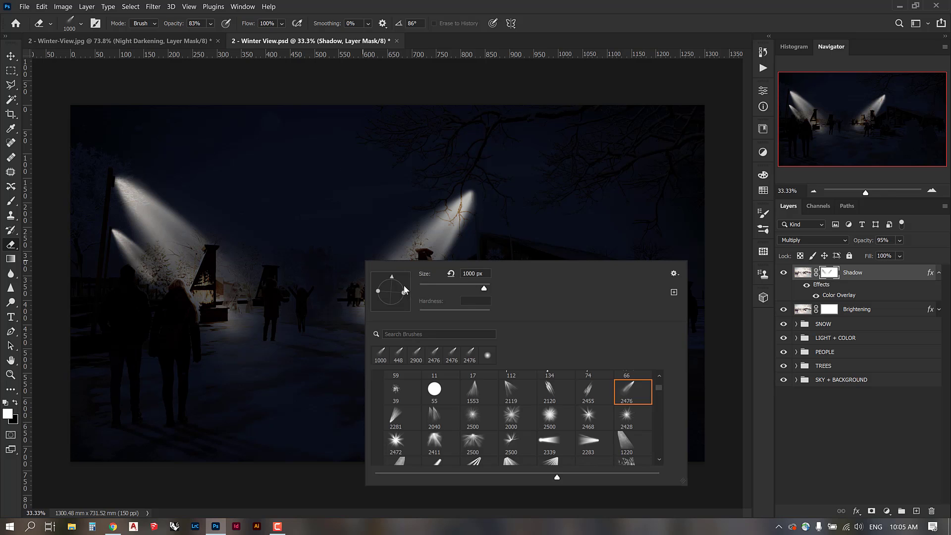
left_click(403, 286)
left_click(536, 40)
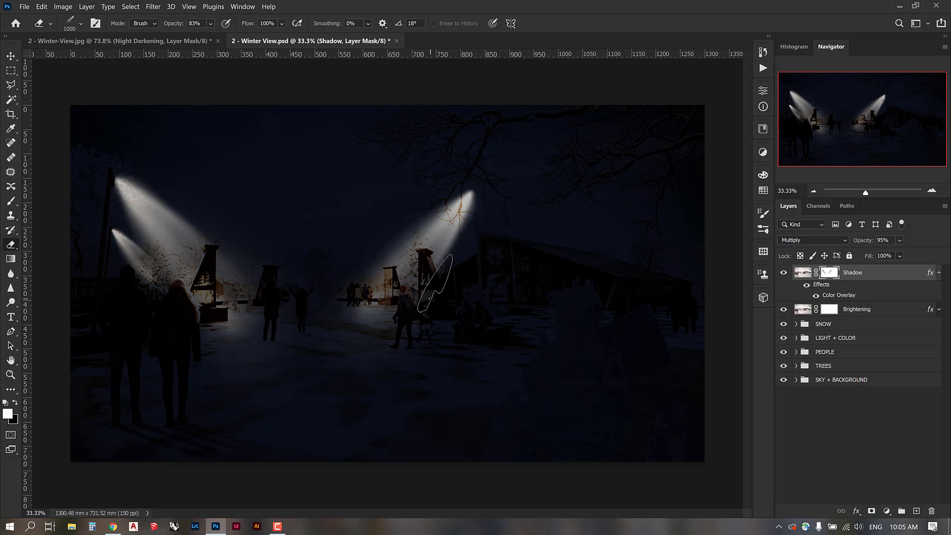
Erase beams beside the right chimney and onto the building front at size 1300.
left_click(436, 284)
key("ctrl+z")
right_click(438, 306)
left_click_drag(480, 318, 480, 320)
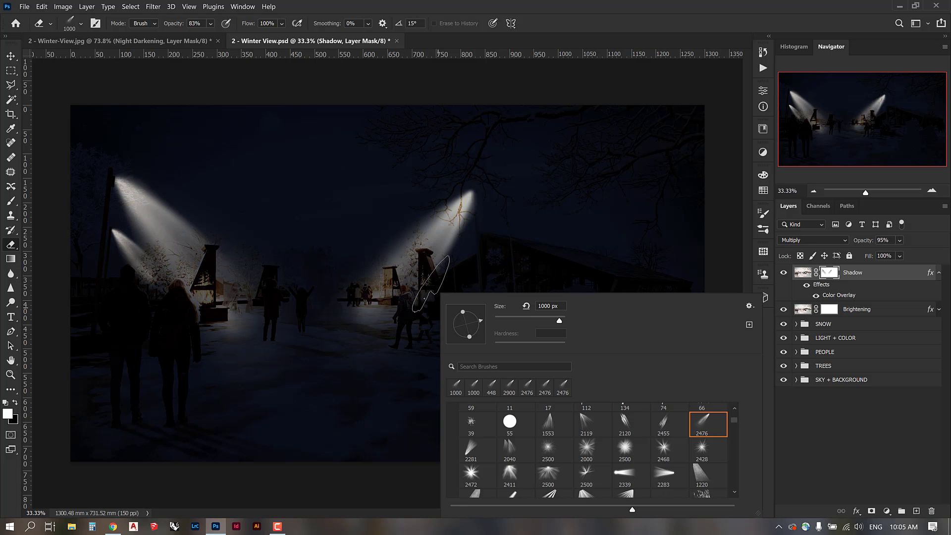
left_click(429, 297)
left_click(782, 274)
left_click(782, 274)
key("bracketright")
key("bracketright")
key("bracketright")
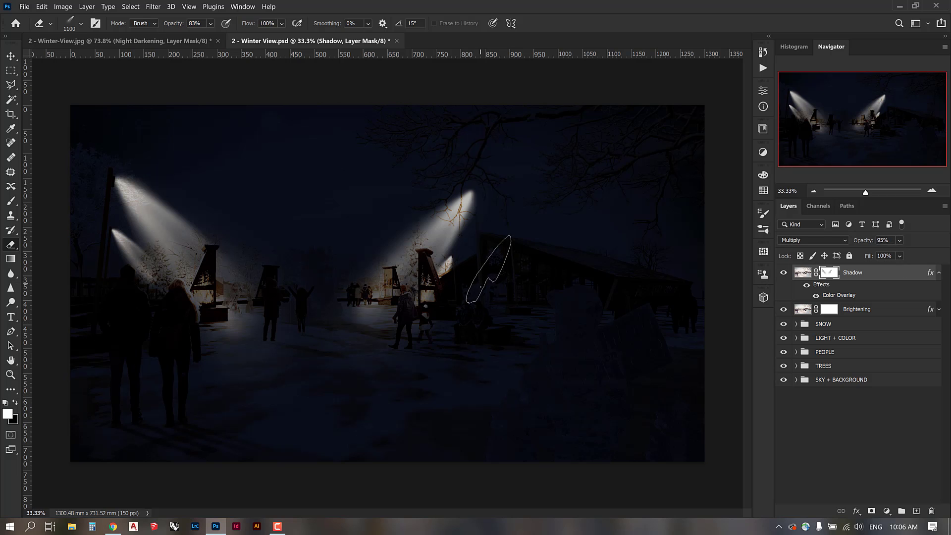
right_click(476, 294)
left_click_drag(518, 323, 518, 327)
left_click(486, 282)
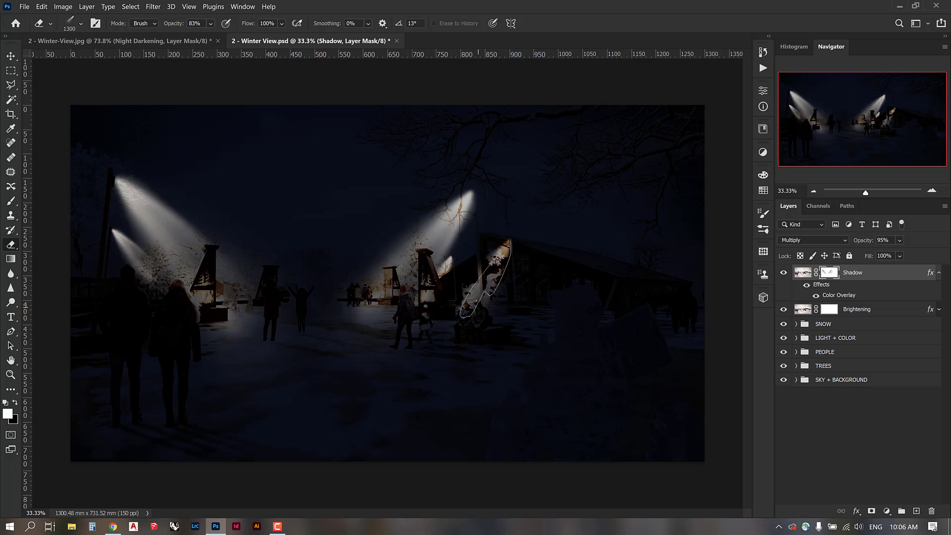
Erase a steep beam around the left chimney at brush size 900.
right_click(337, 281)
left_click(366, 298)
left_click(784, 273)
left_click(784, 274)
key("bracketleft")
key("bracketleft")
key("bracketleft")
key("bracketleft")
left_click(221, 288)
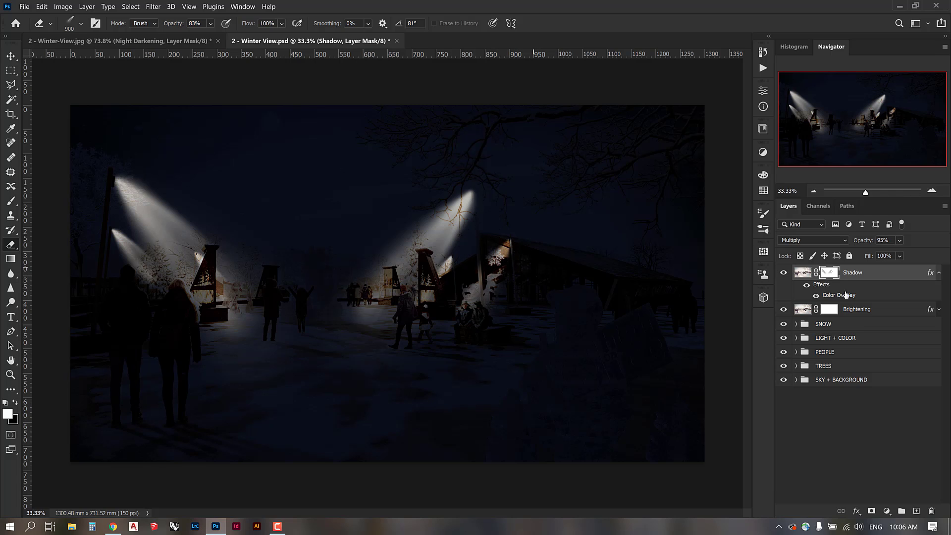
Pick the Lasso Tool and toggle the Shadow layer's visibility, leaving it hidden.
left_click(783, 272)
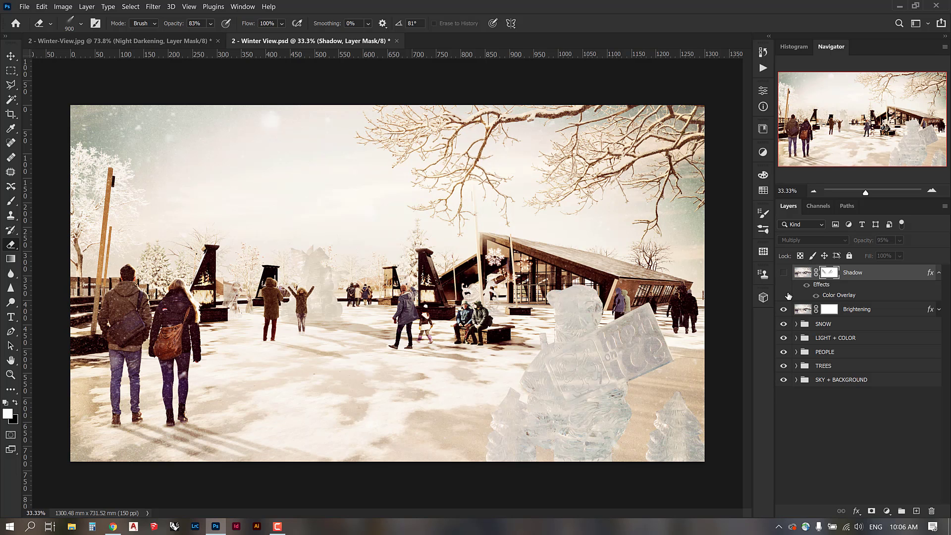
left_click(11, 85)
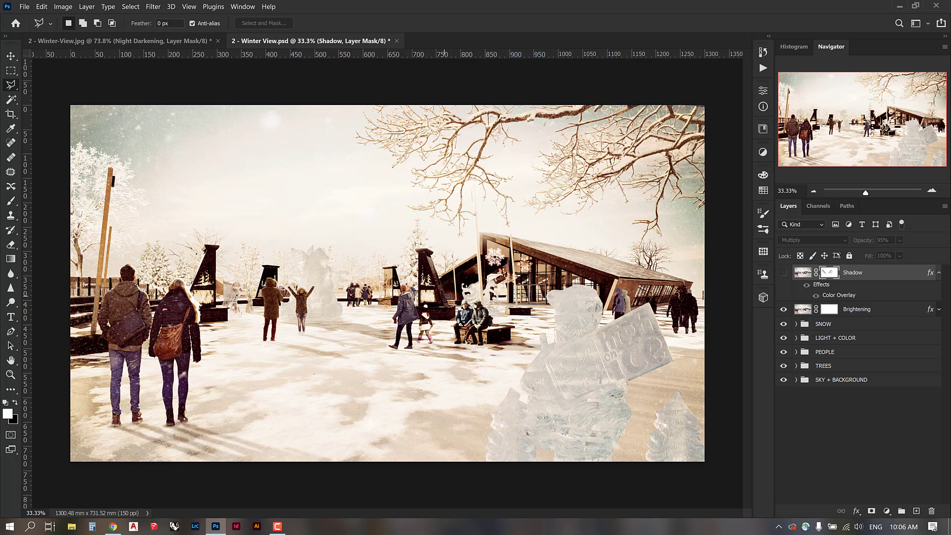
left_click(783, 272)
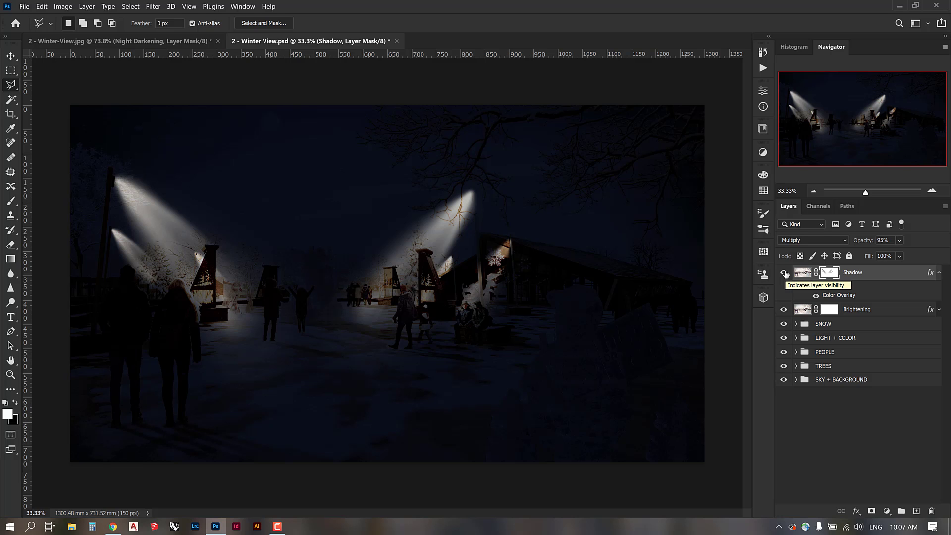
left_click(783, 273)
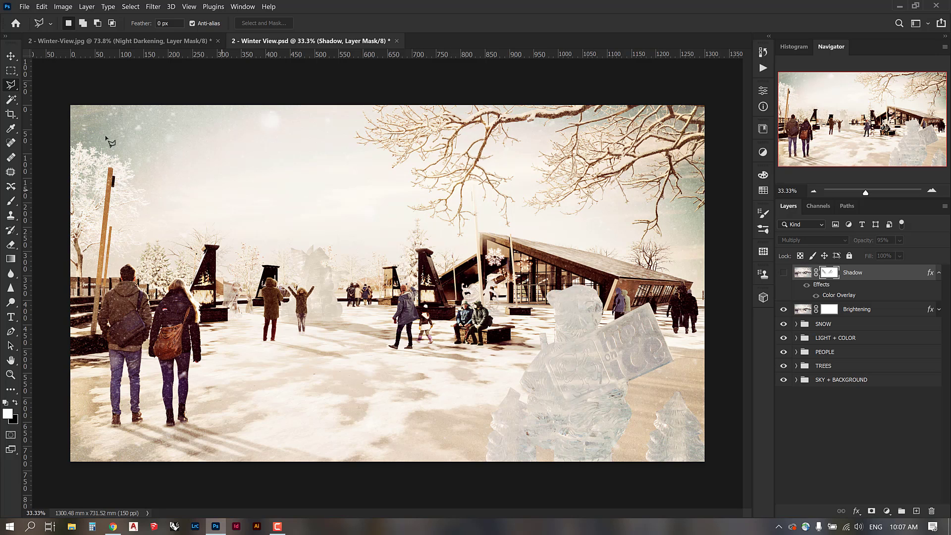
With the Polygonal Lasso, outline the roof and the sculpture's head, then switch to adding to the selection.
right_click(11, 88)
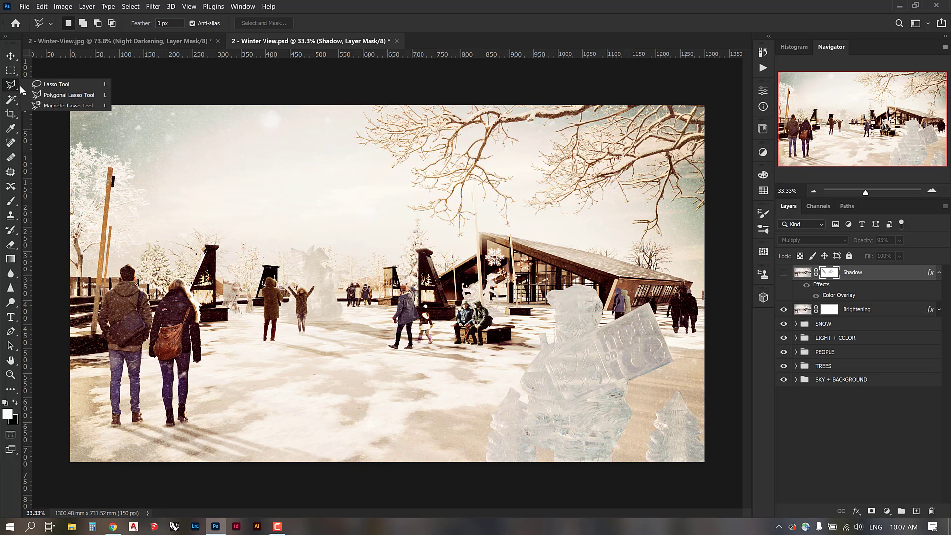
left_click(68, 95)
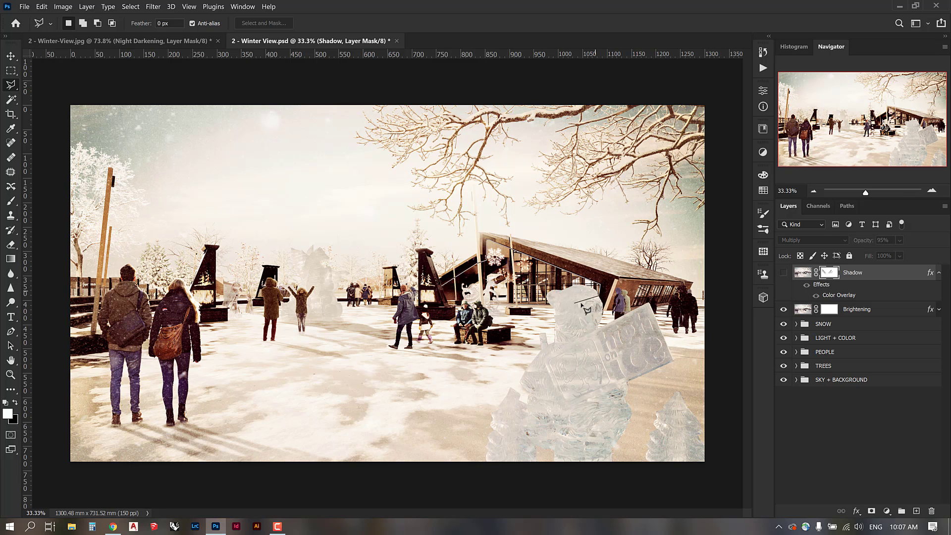
left_click(597, 304)
double_click(449, 303)
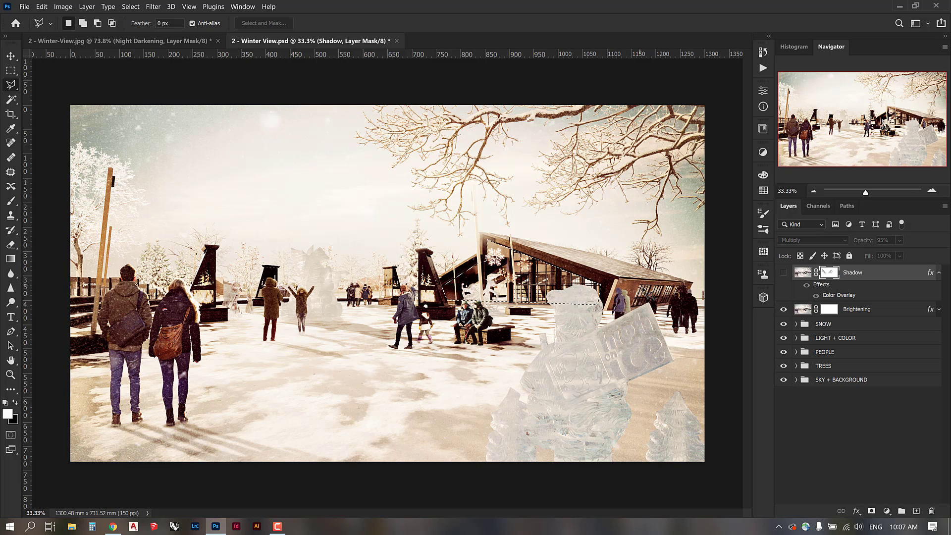
key("shift")
Expand the PEOPLE group, show Ice Sculpture 1, and expand the High on Ice Sculpture group.
left_click(796, 338)
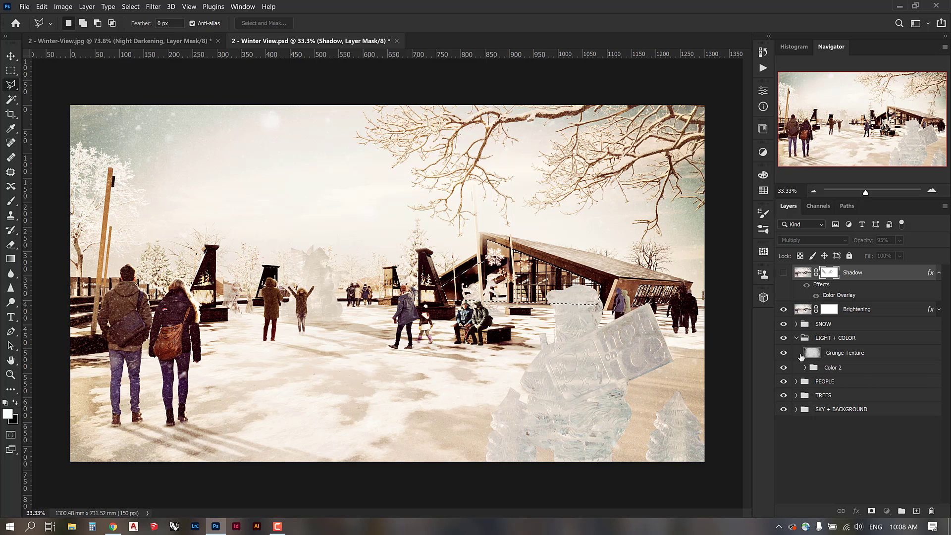
left_click(796, 338)
left_click(795, 352)
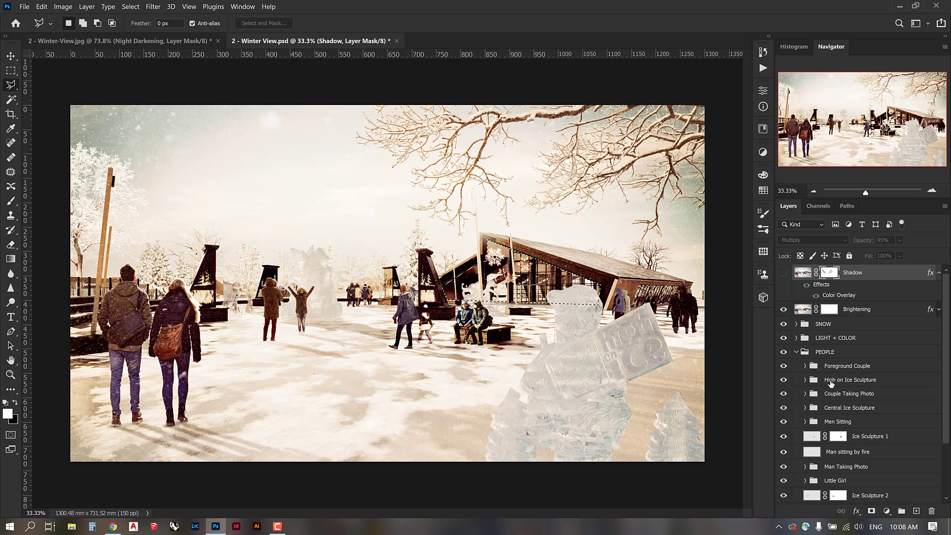
left_click(783, 437)
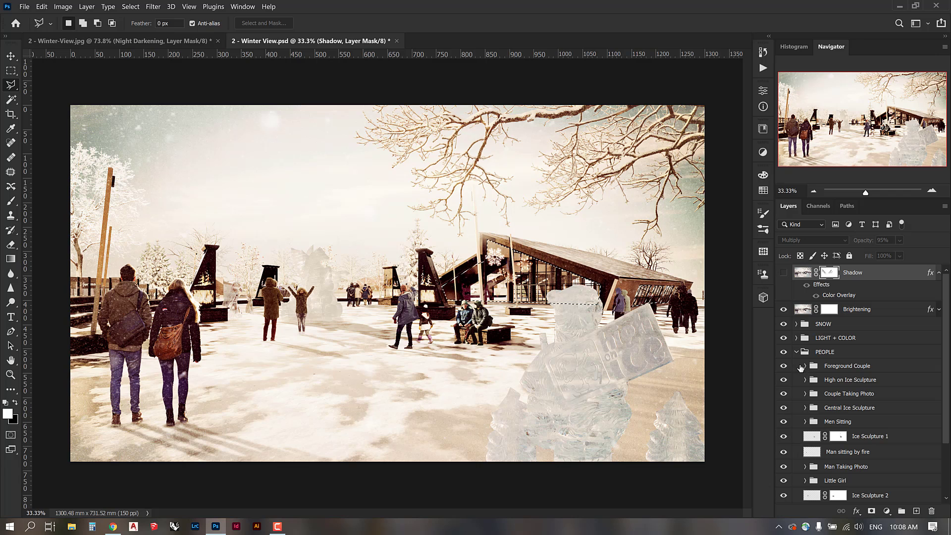
left_click(783, 380)
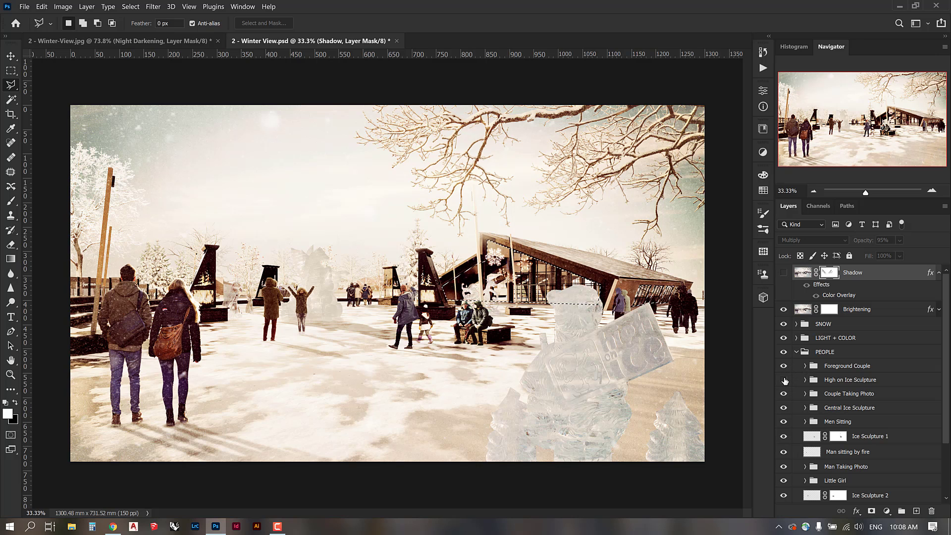
left_click(784, 380)
left_click(805, 380)
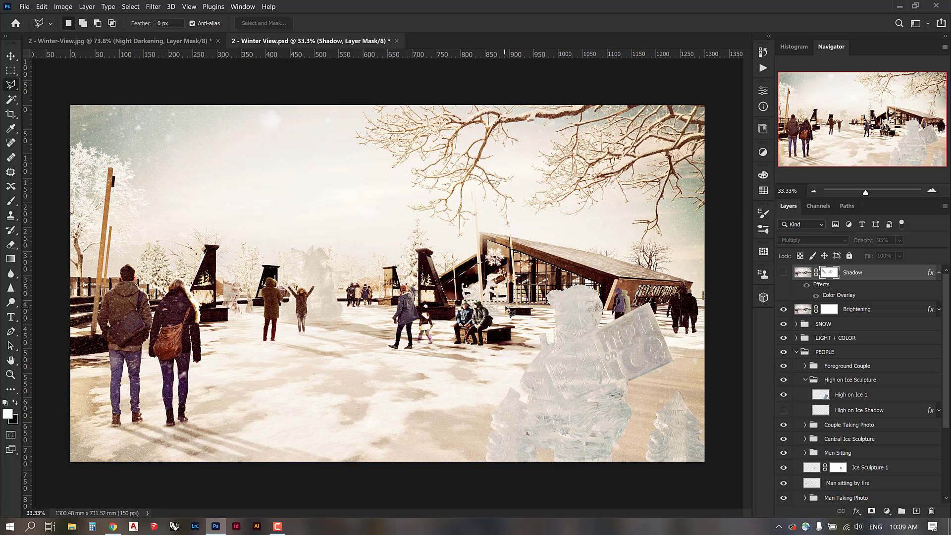
Subtract the flagpole from the building-window selection with the Polygonal Lasso.
right_click(474, 291)
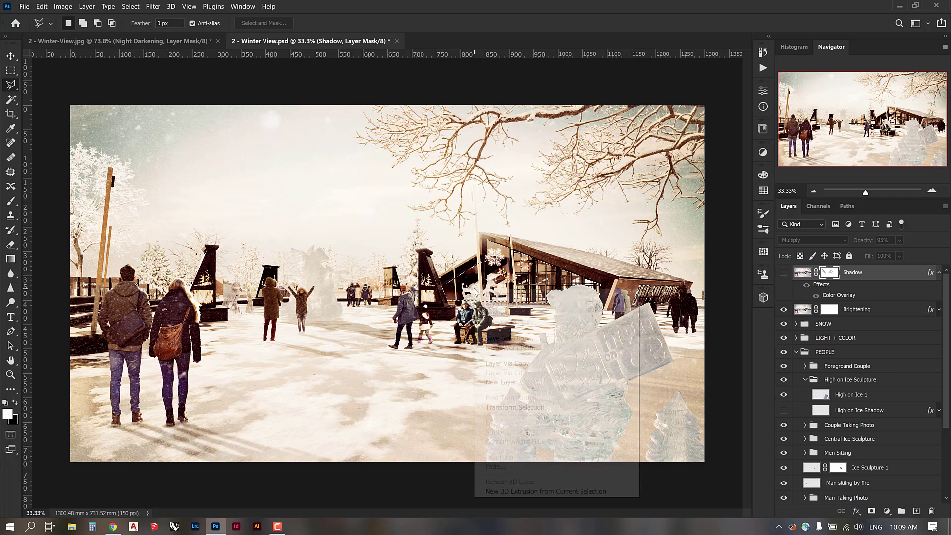
right_click(474, 296)
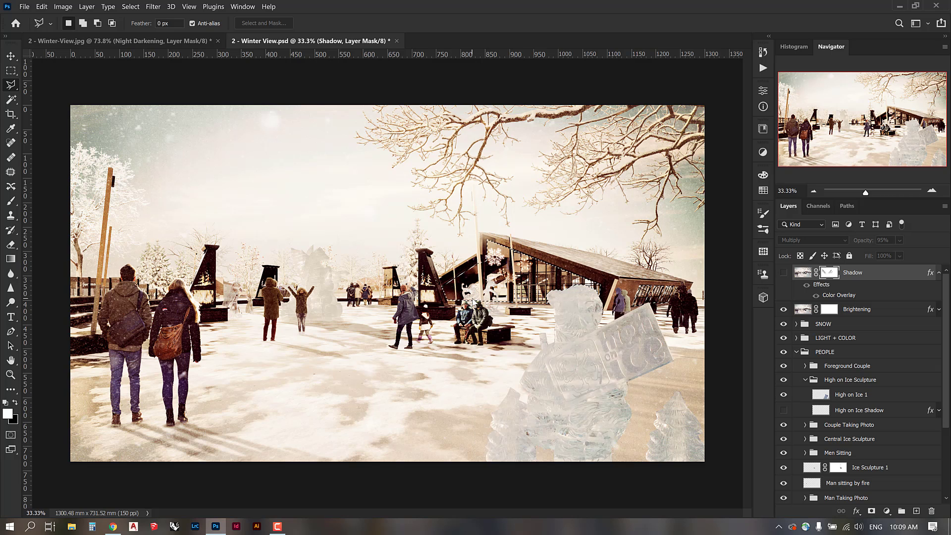
right_click(473, 296)
key("Escape")
right_click(473, 293)
key("Escape")
scroll(826, 393, "down", 2)
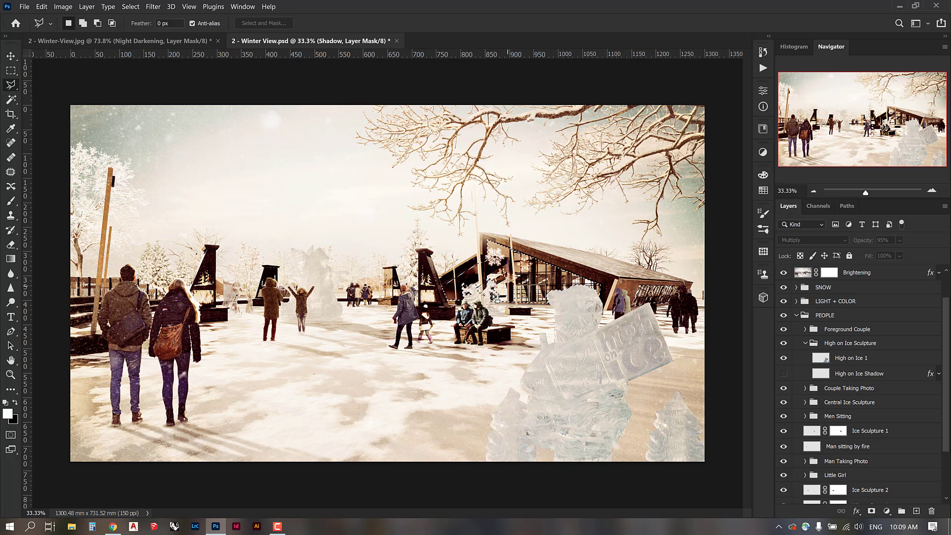
key("alt")
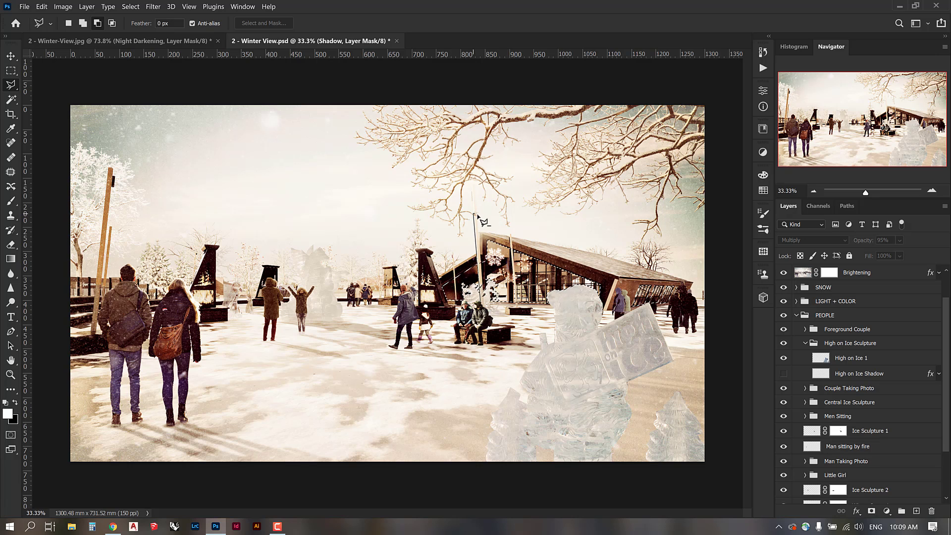
double_click(486, 307)
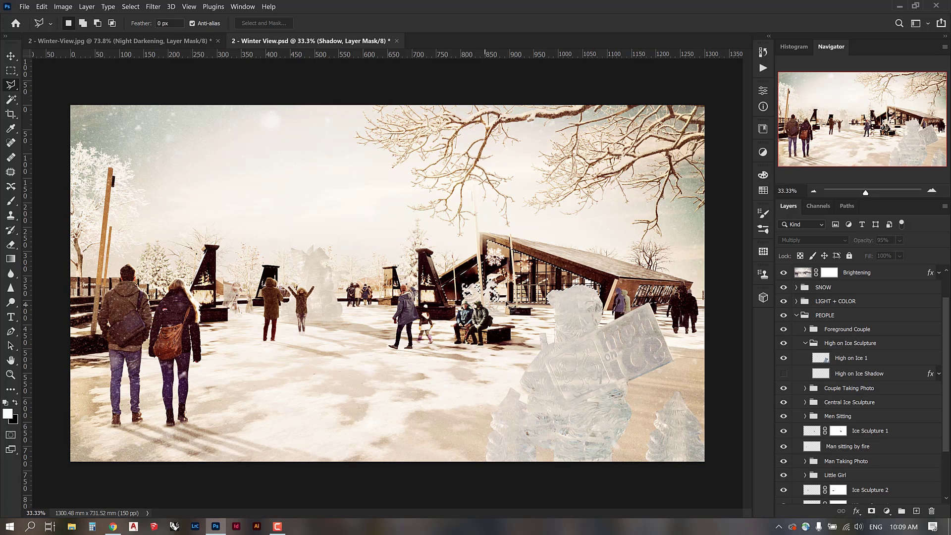
left_click(508, 214)
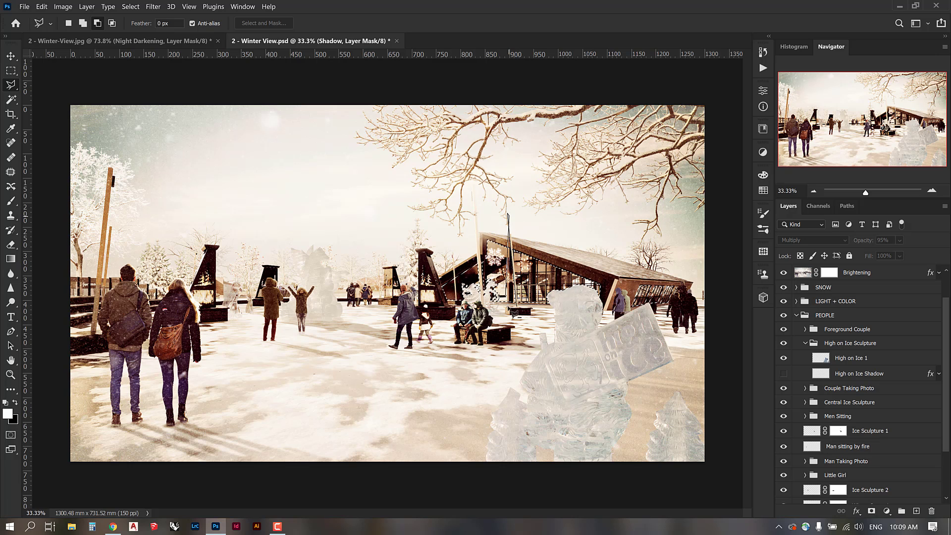
left_click(518, 311, "alt")
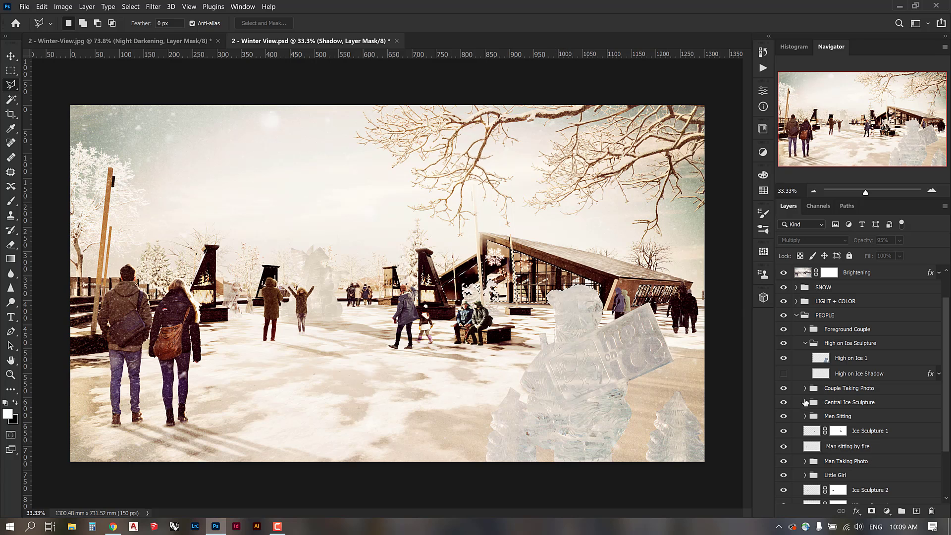
Collapse the High on Ice Sculpture and PEOPLE groups and turn the Shadow layer back on.
left_click(806, 343)
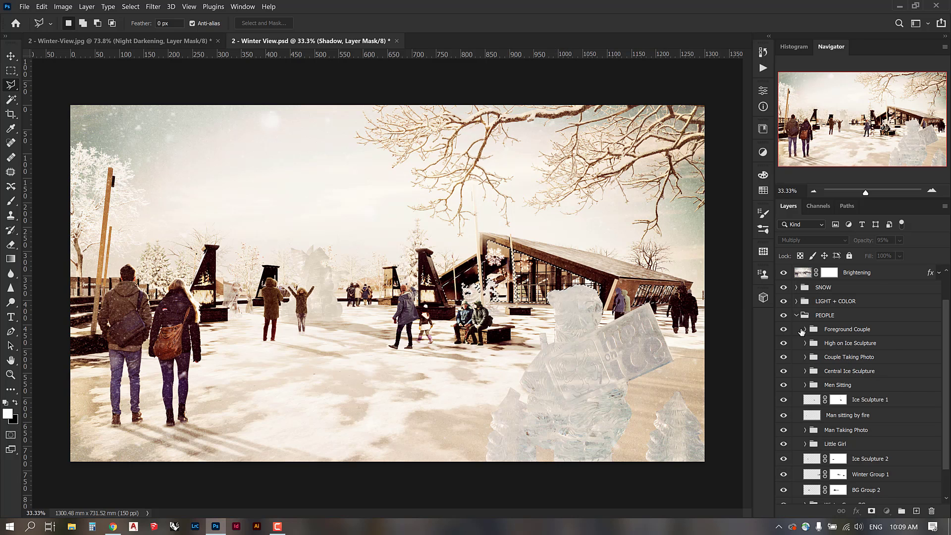
left_click(796, 315)
left_click(783, 273)
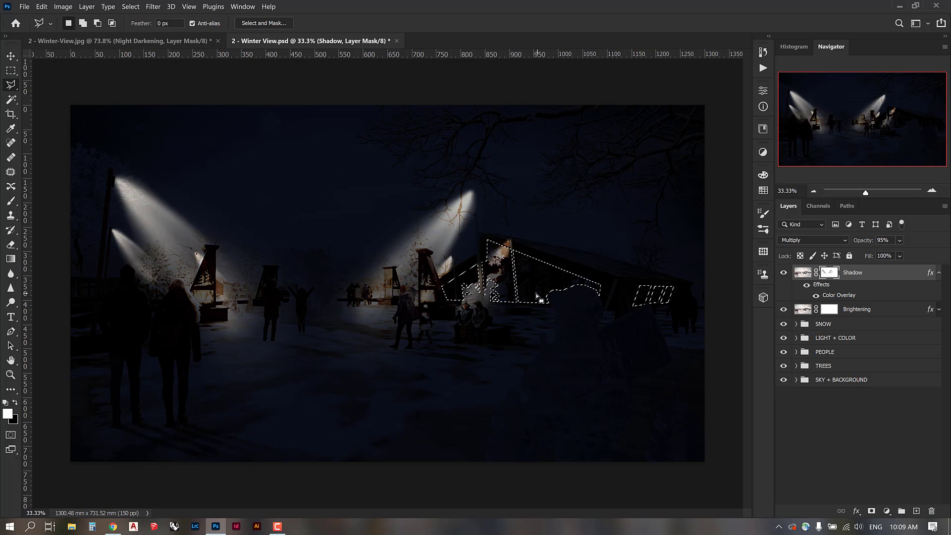
Fill the Shadow mask selection to light the windows, deselect, and pick a soft round eraser.
key("Delete")
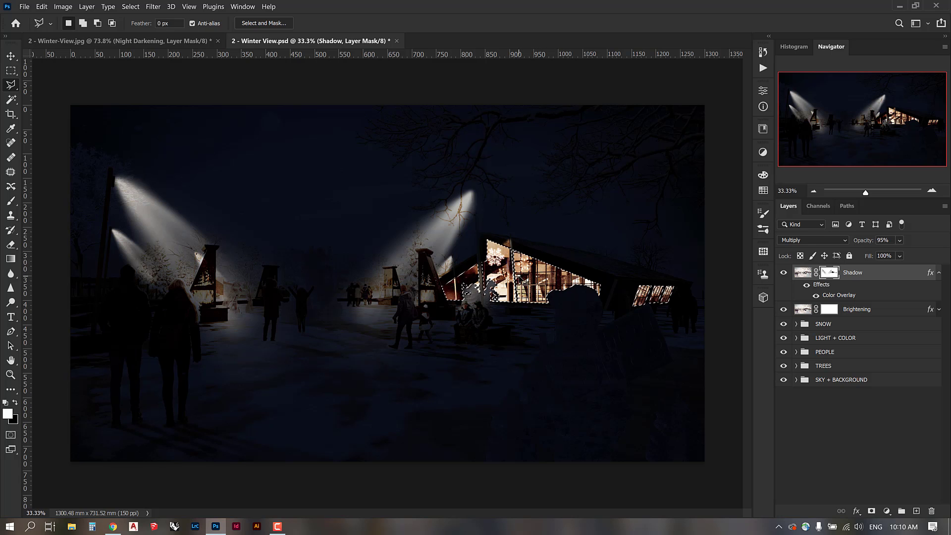
key("ctrl+d")
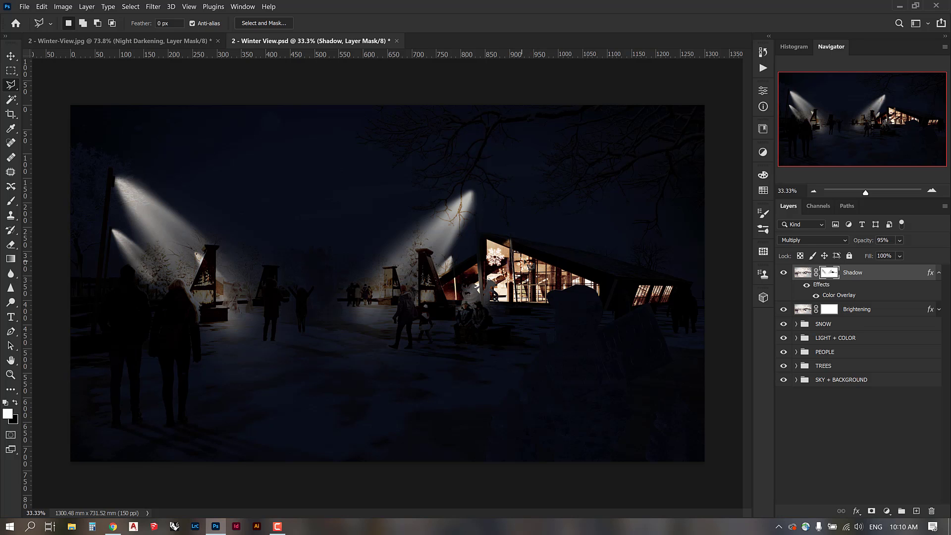
key("e")
right_click(523, 268)
scroll(582, 396, "up", 5)
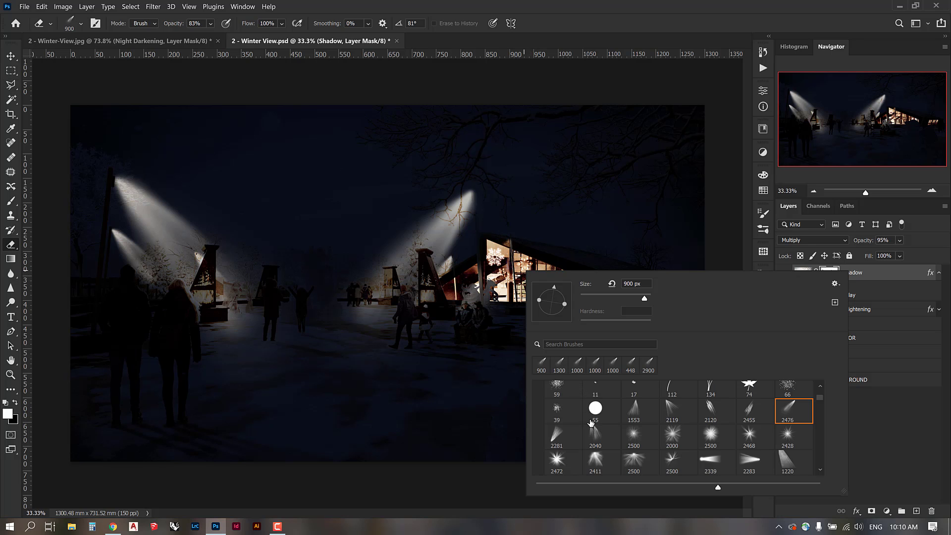
scroll(581, 416, "up", 2)
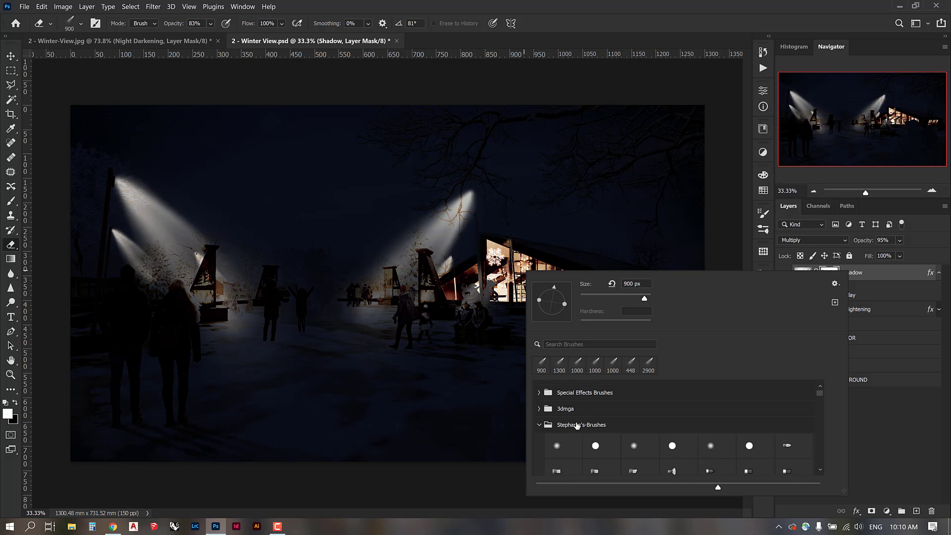
left_click(557, 427)
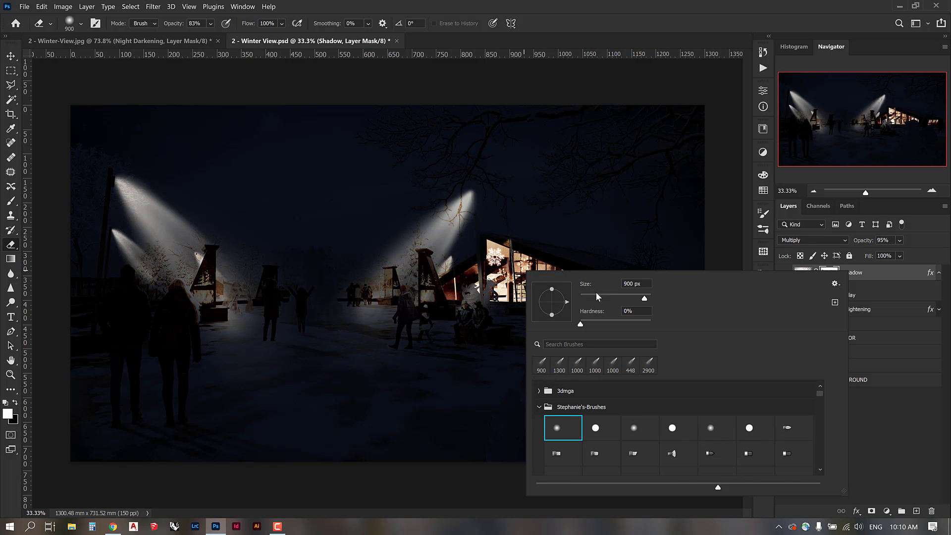
Erase over the windows at about 59% opacity, then set eraser hardness 46% and size 150 px.
left_click(210, 23)
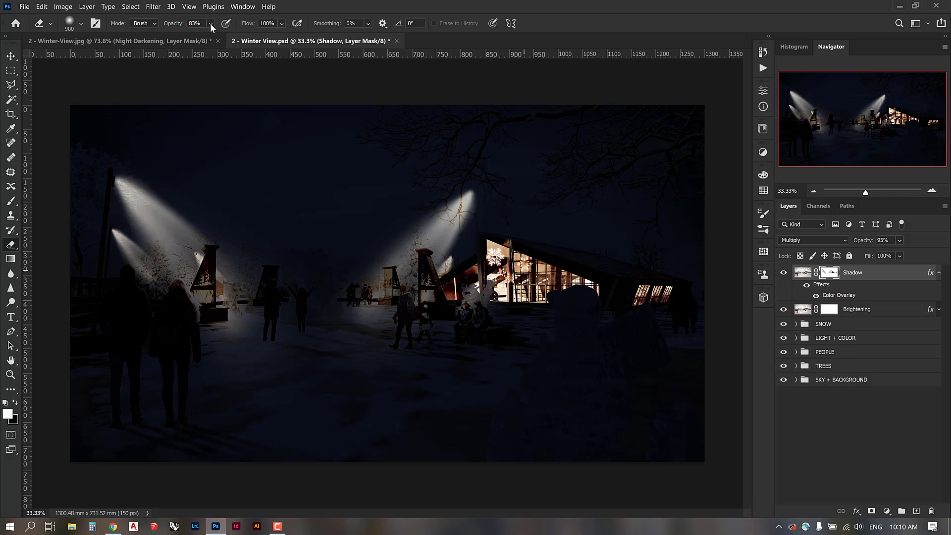
left_click(211, 23)
left_click_drag(223, 36, 224, 36)
mouse_move(528, 280)
left_mouse_down()
mouse_move(535, 272)
mouse_move(494, 255)
left_mouse_up()
right_click(499, 253)
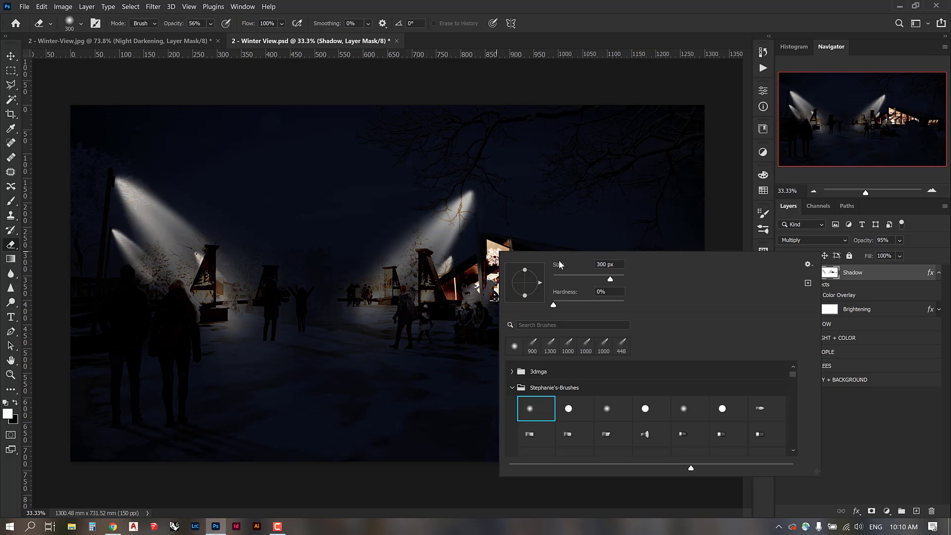
left_click(585, 300)
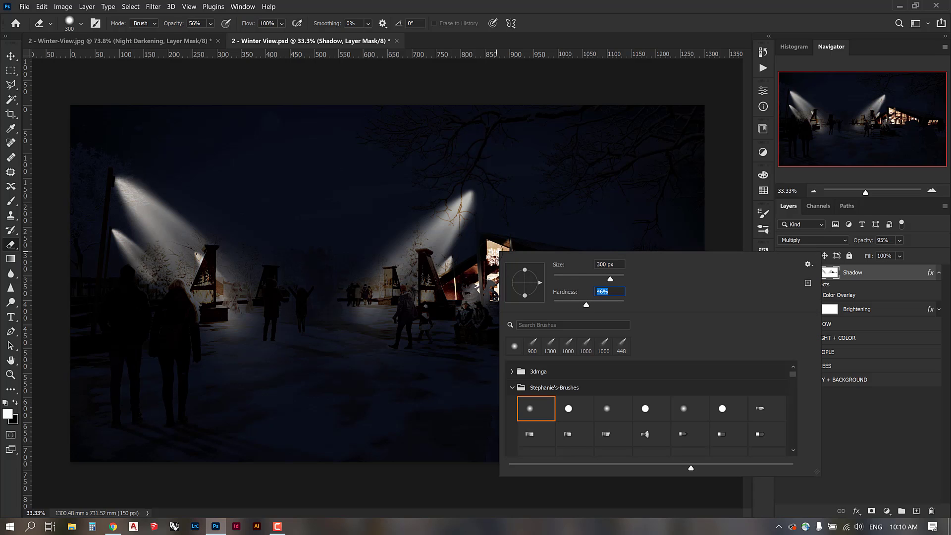
key("Return")
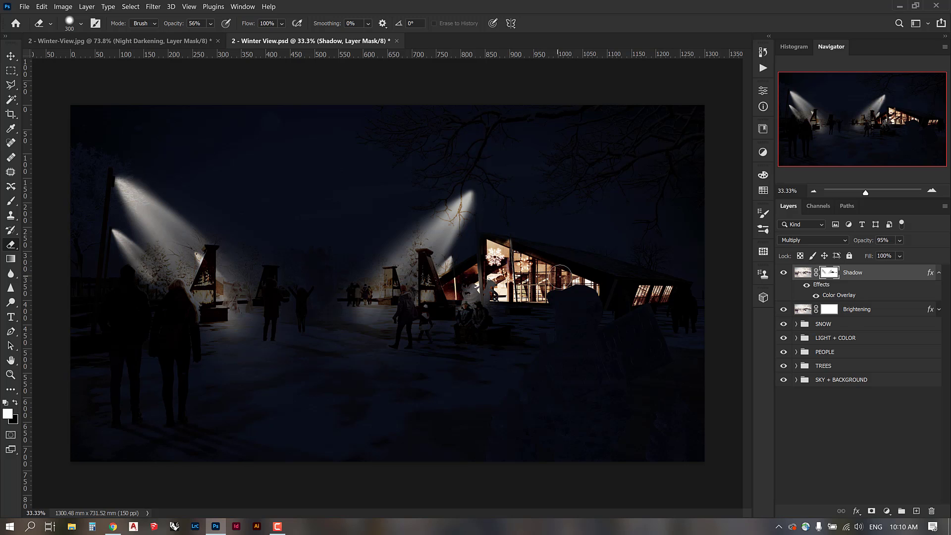
key("bracketleft")
key("bracketleft")
key("bracketleft")
key("bracketleft")
Erase the Shadow mask around the bench with a 511 px, 15%-hardness eraser at 35% opacity.
right_click(530, 299)
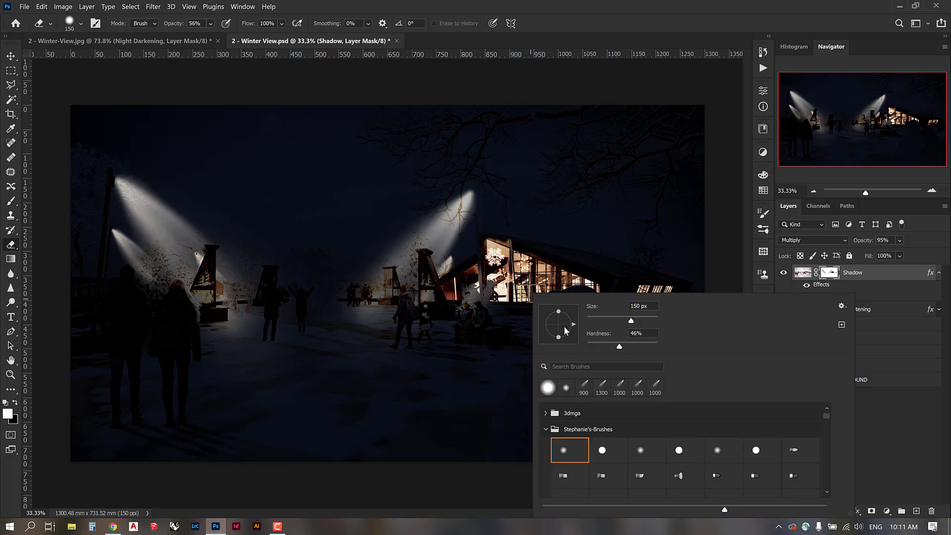
left_click(598, 343)
left_click(652, 318)
left_click(515, 309)
mouse_move(517, 309)
left_mouse_down()
mouse_move(535, 322)
mouse_move(537, 313)
mouse_move(521, 315)
left_mouse_up()
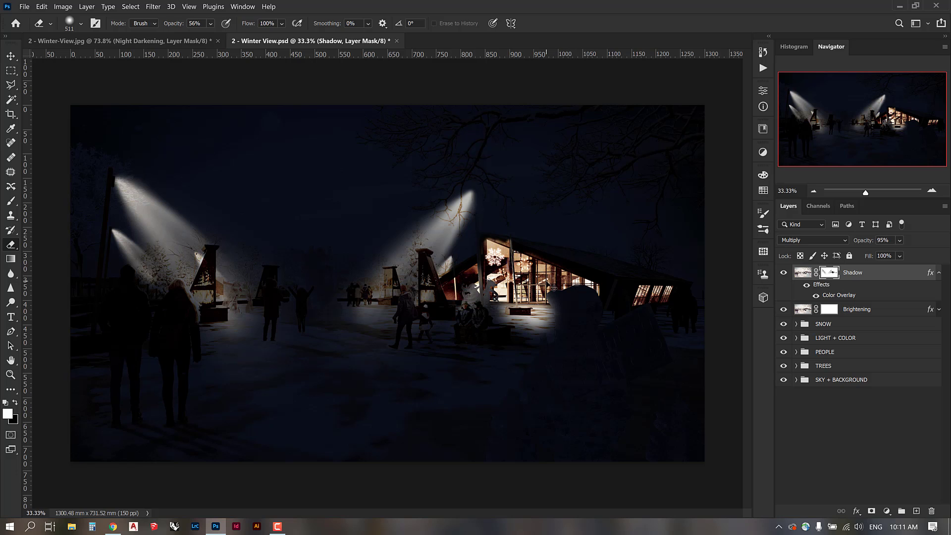
left_click(210, 23)
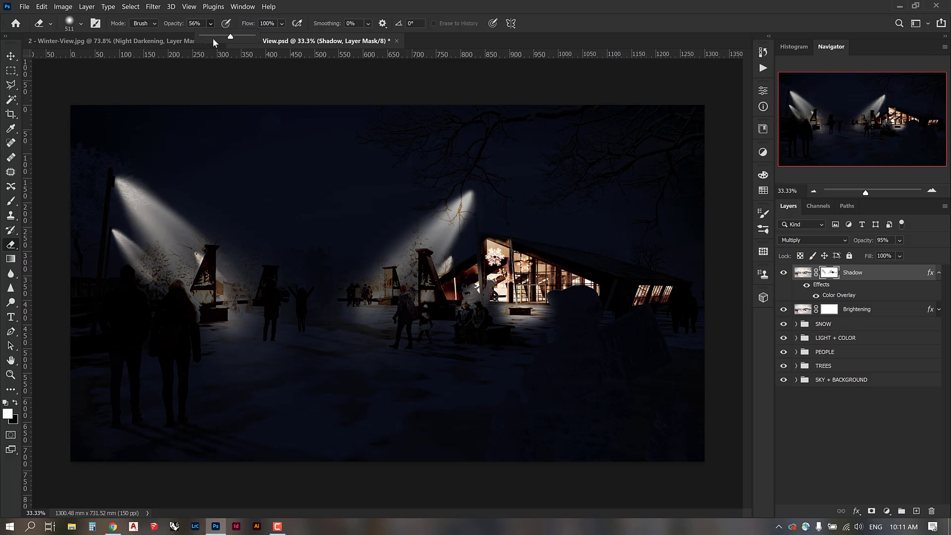
left_click(222, 40)
left_click(499, 309)
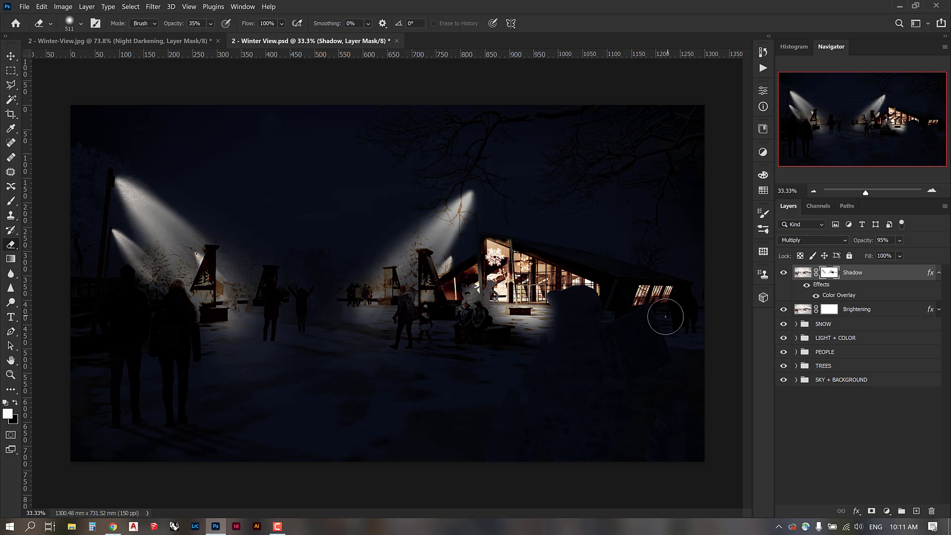
key("bracketleft")
key("bracketleft")
key("bracketleft")
key("bracketleft")
key("bracketleft")
Load the High on Ice figure as a selection and target the Shadow layer's mask.
left_click(796, 352)
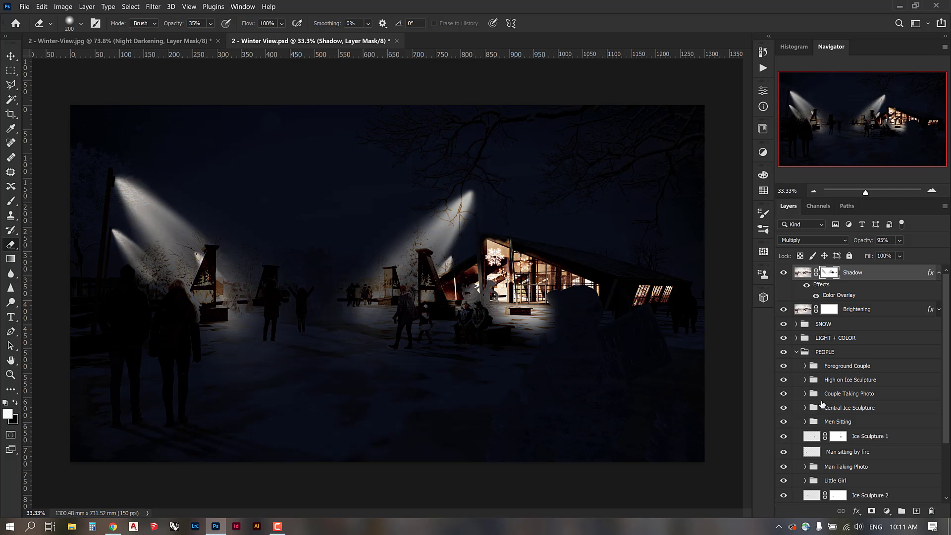
left_click(804, 380)
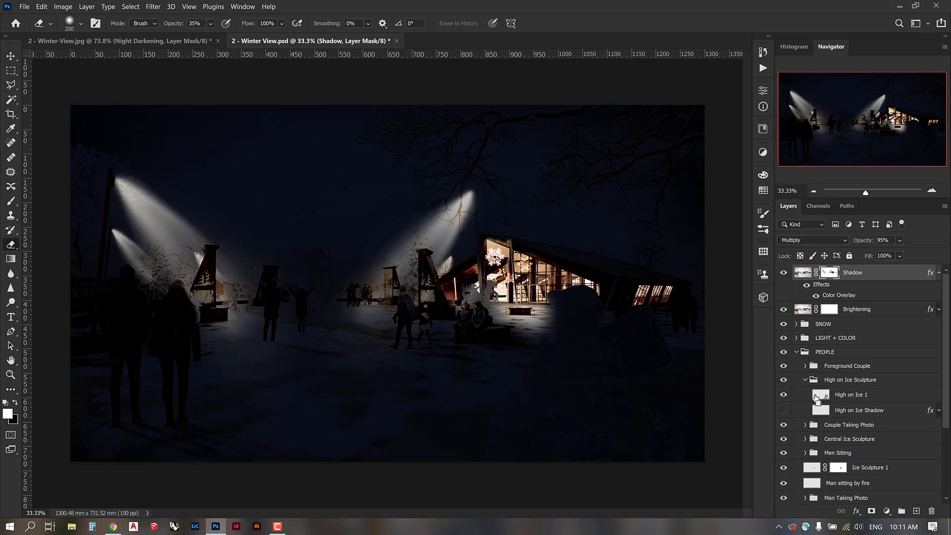
left_click_drag(815, 398, 820, 396)
left_click(820, 396, "ctrl")
left_click(802, 273)
left_click(829, 273)
key("b")
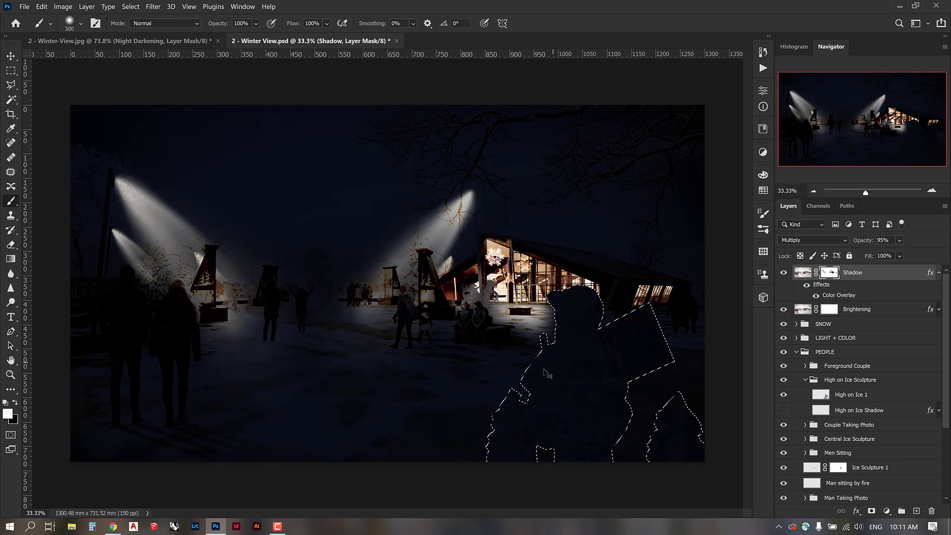
key("ctrl+d")
key("ctrl+shift+d")
key("e")
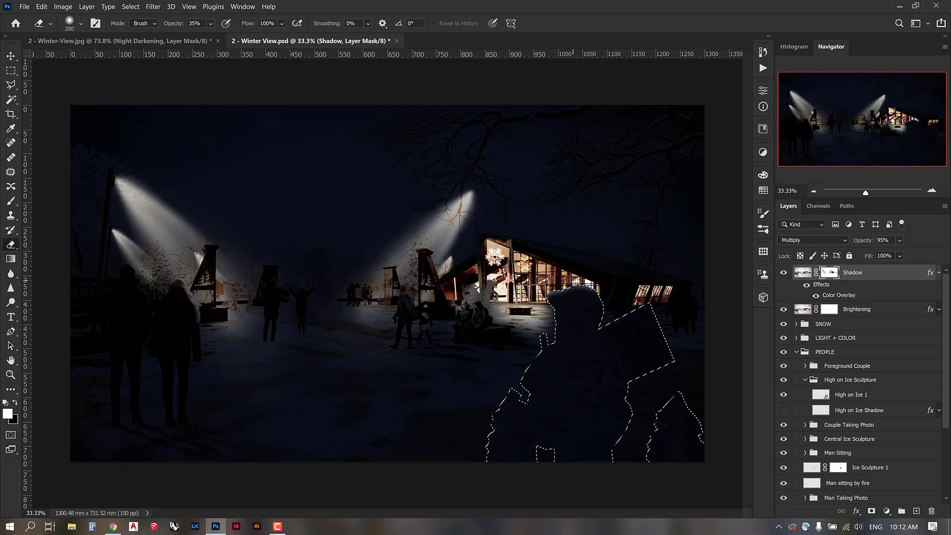
Erase the Shadow mask along the sculpture's head, board edge and body, then reselect the outline.
left_click_drag(544, 295, 548, 313)
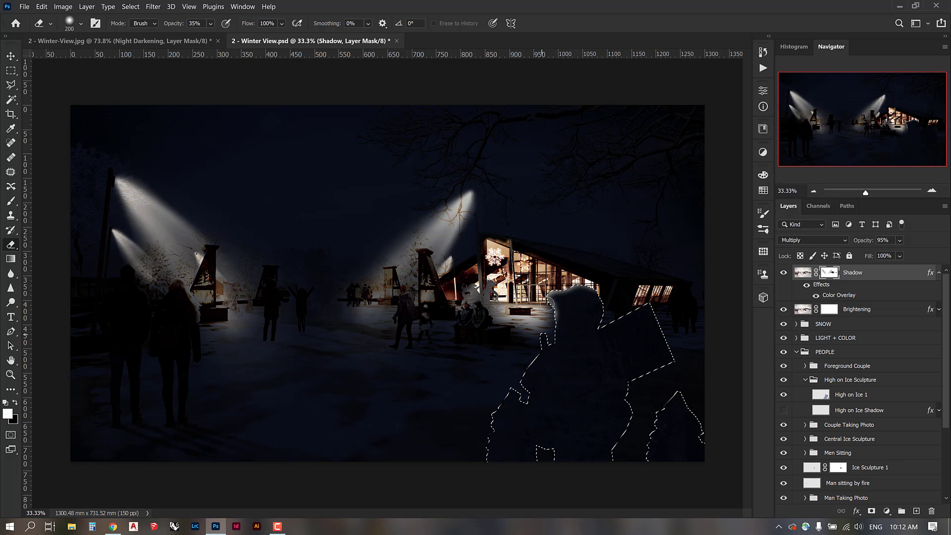
key("bracketright")
key("bracketright")
key("bracketright")
key("bracketright")
key("bracketright")
key("bracketright")
key("bracketright")
key("bracketright")
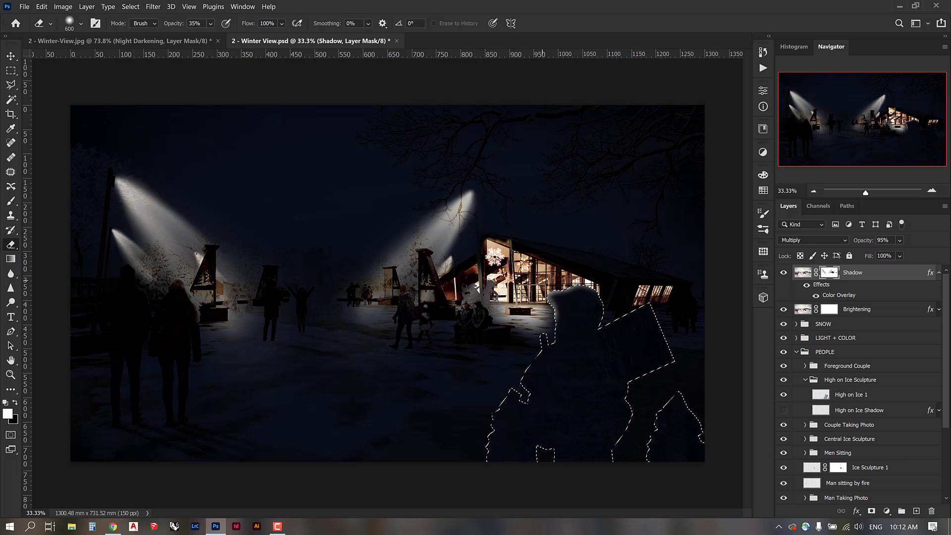
left_click(534, 297)
key("bracketleft")
key("bracketleft")
key("bracketleft")
key("bracketleft")
key("bracketleft")
key("bracketleft")
key("bracketleft")
key("bracketleft")
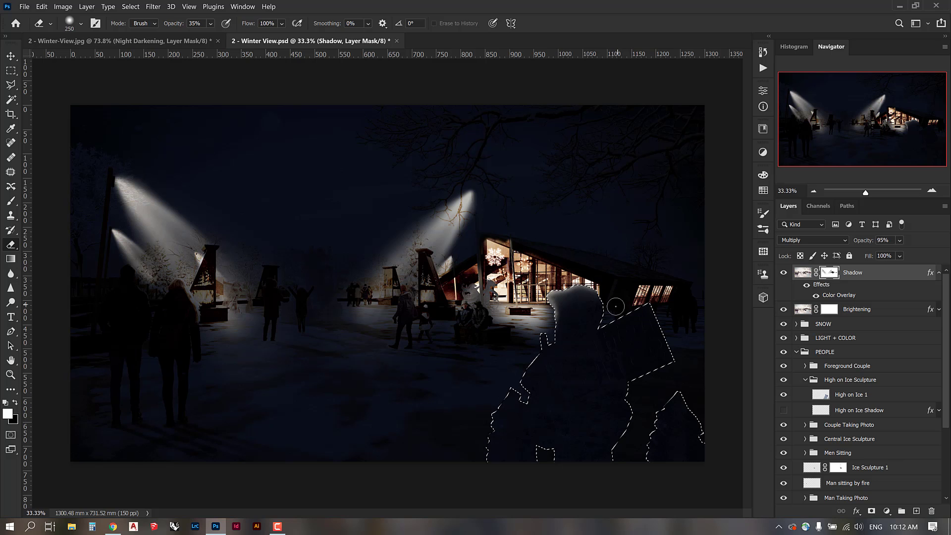
left_click_drag(610, 313, 664, 295)
left_click_drag(537, 337, 484, 437)
key("ctrl+d")
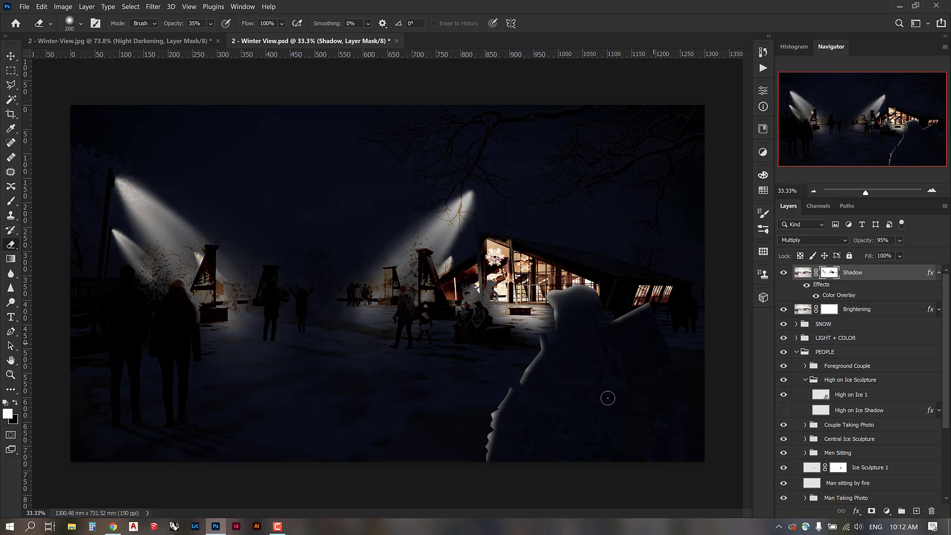
key("ctrl+shift+d")
Paint the Shadow mask inside the sculpture selection with a 432 px, 9%-hardness brush, then deselect.
key("b")
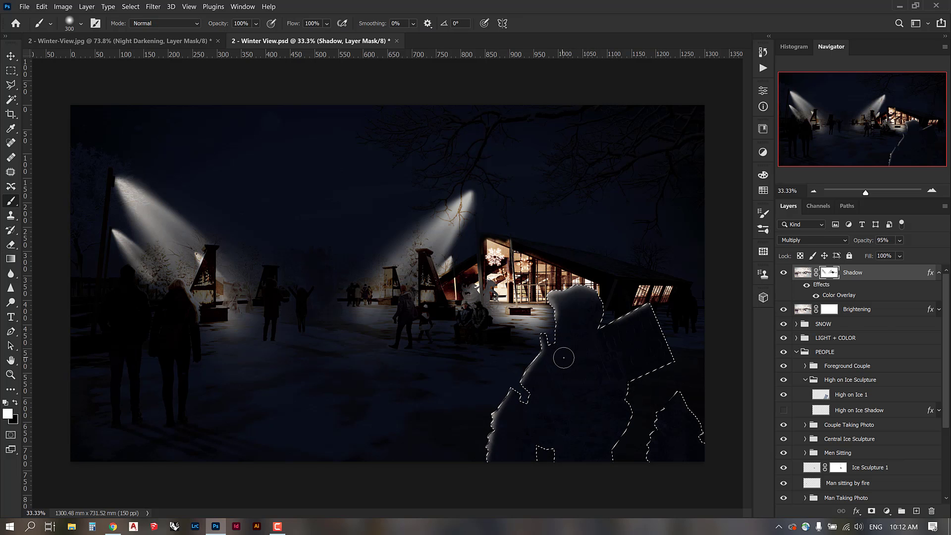
right_click(562, 355)
left_click(626, 345)
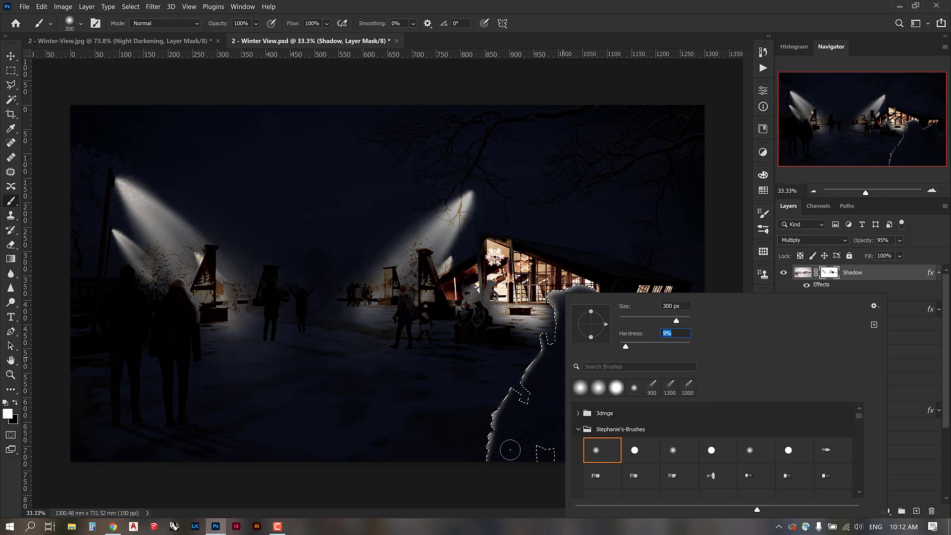
left_click_drag(677, 320, 683, 321)
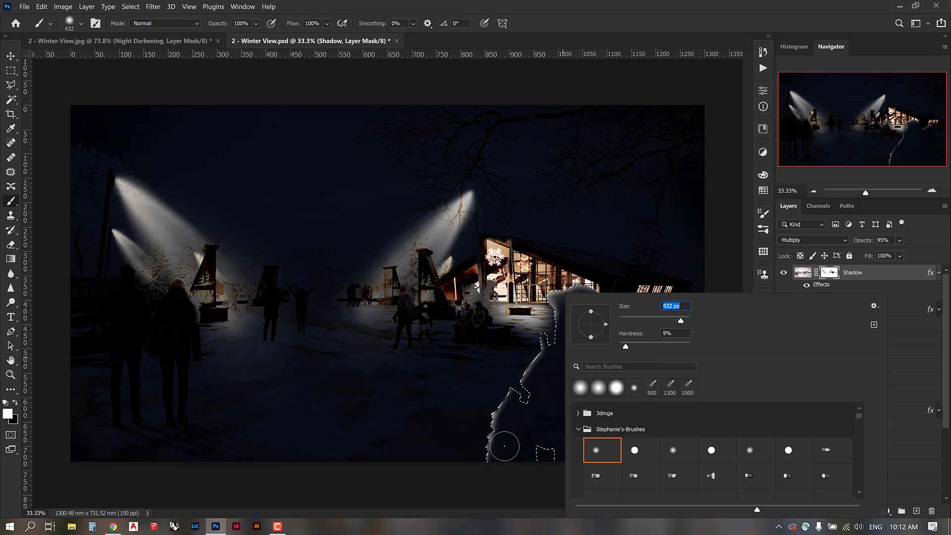
key("Return")
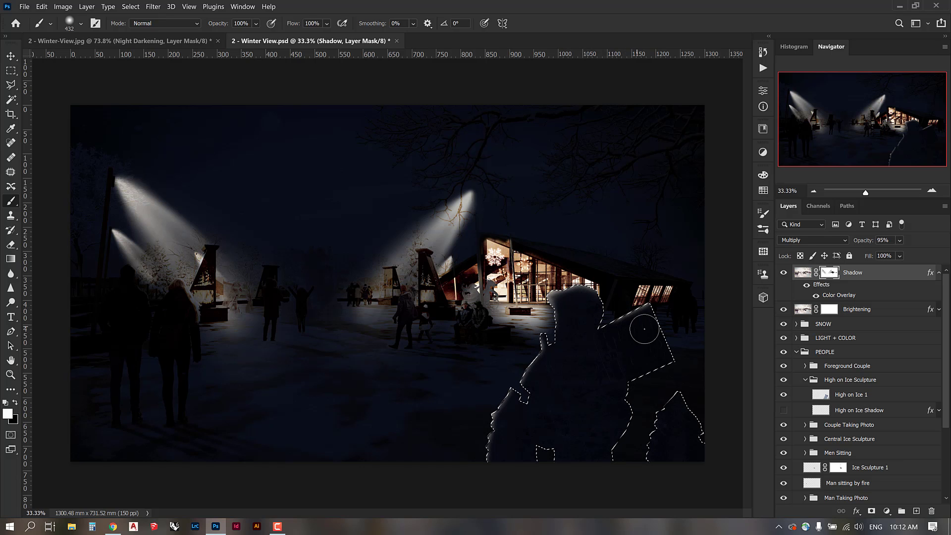
key("ctrl+d")
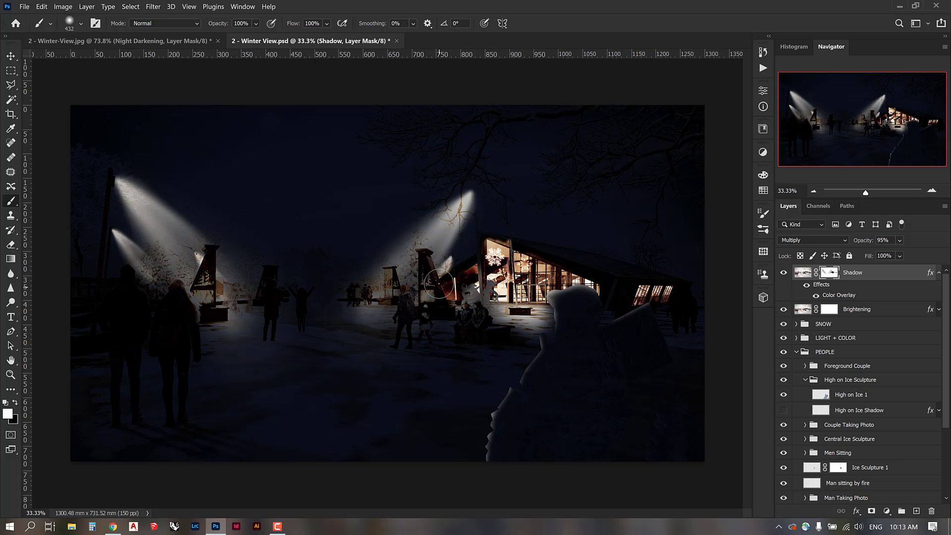
Erase the Shadow mask at 83% opacity so the central tower and left tower's fire glow.
key("e")
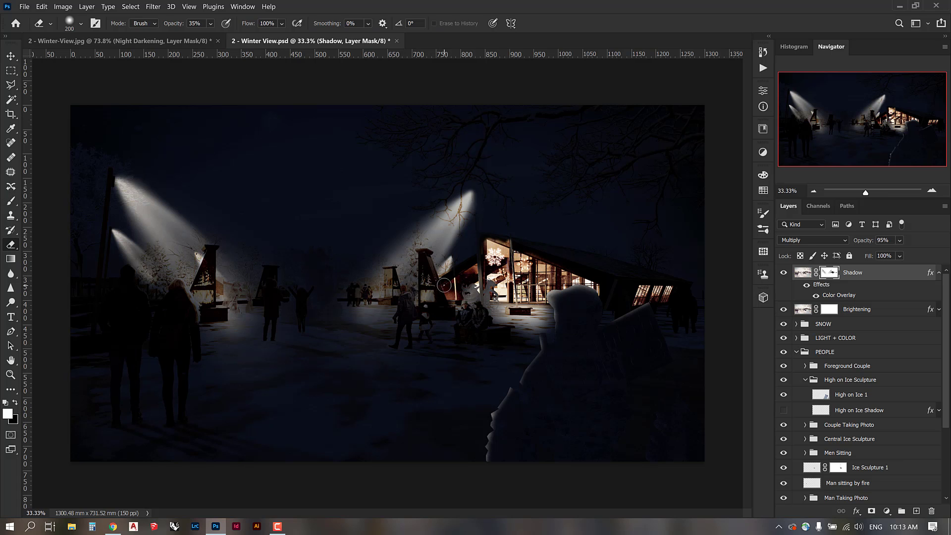
left_click(211, 24)
mouse_move(428, 298)
left_mouse_down()
mouse_move(425, 280)
mouse_move(429, 295)
left_mouse_up()
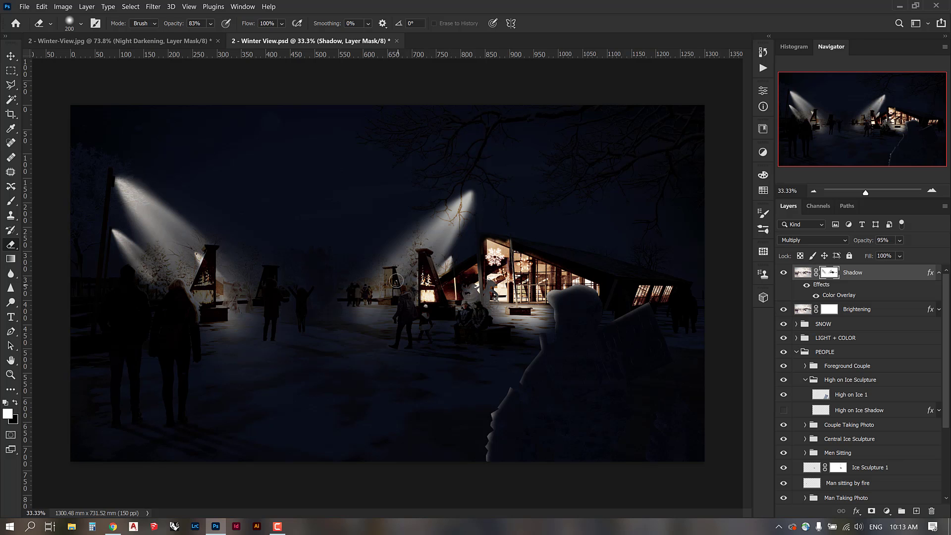
left_click_drag(393, 290, 391, 285)
key("bracketright")
left_click(390, 283)
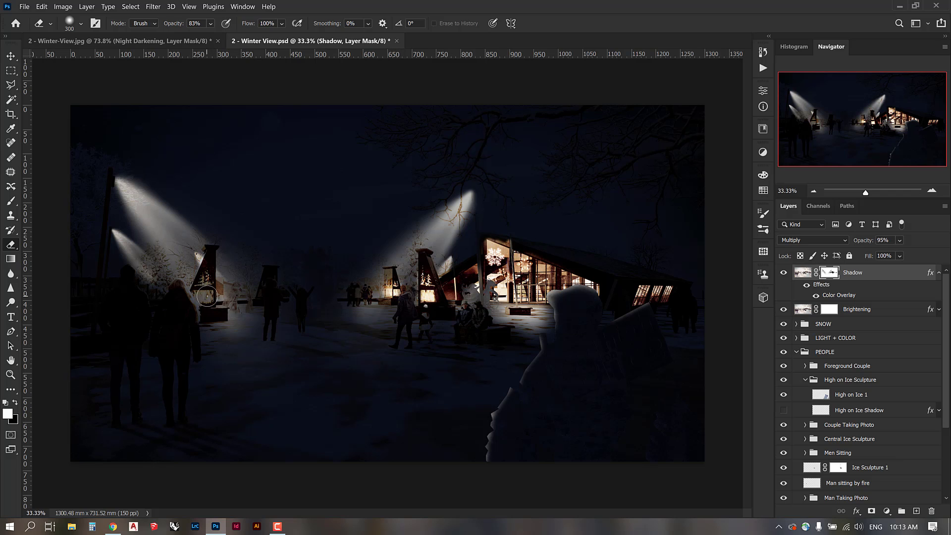
mouse_move(207, 296)
left_mouse_down()
mouse_move(204, 280)
mouse_move(210, 311)
mouse_move(206, 273)
mouse_move(203, 309)
mouse_move(210, 300)
left_mouse_up()
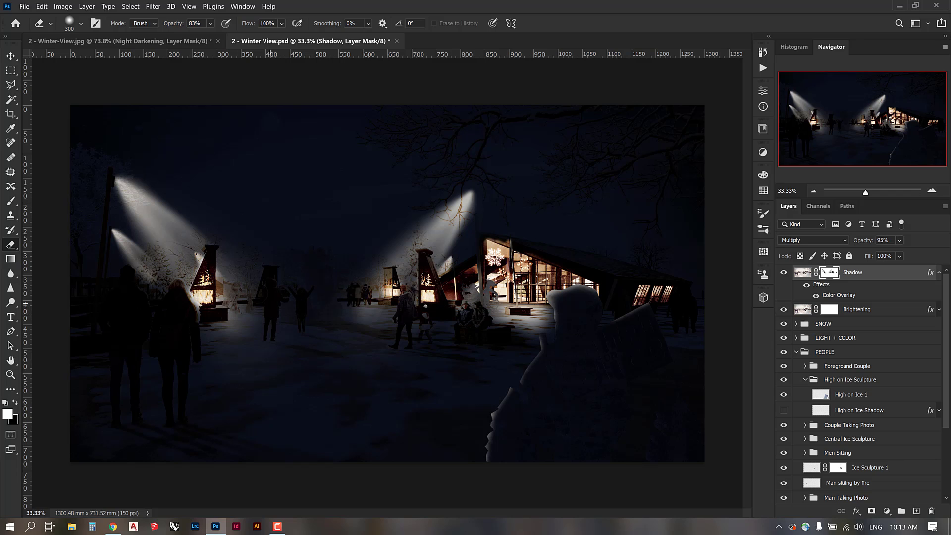
key("bracketleft")
key("bracketleft")
key("bracketleft")
key("bracketright")
key("bracketright")
key("bracketright")
key("bracketright")
key("bracketright")
key("bracketright")
Lighten the lantern and nearby people at 25% eraser opacity, and set Shadow opacity to 90%.
left_click(212, 25)
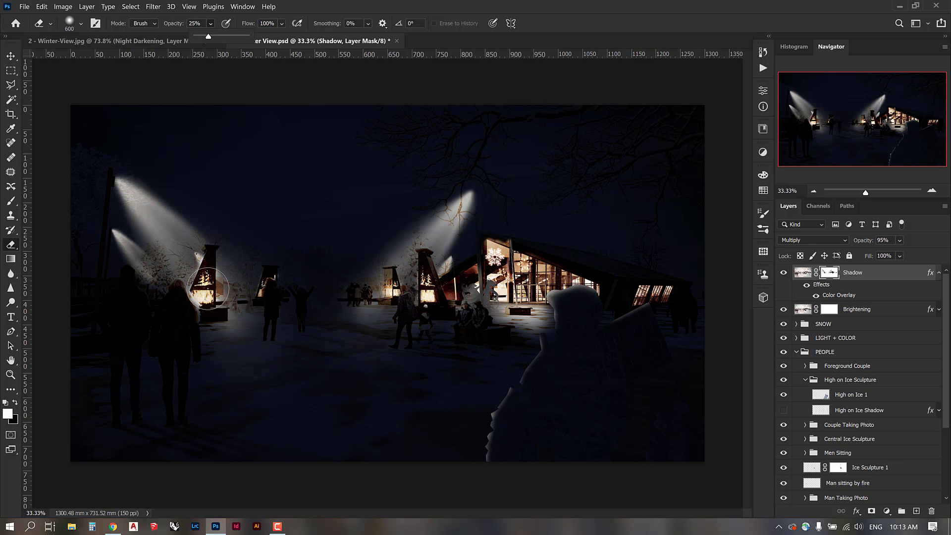
left_click(208, 288)
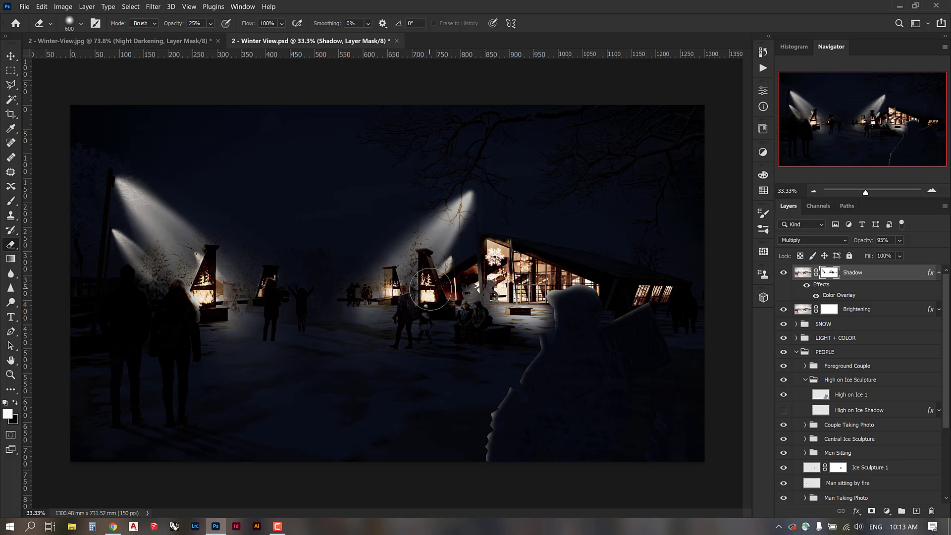
left_click(387, 288)
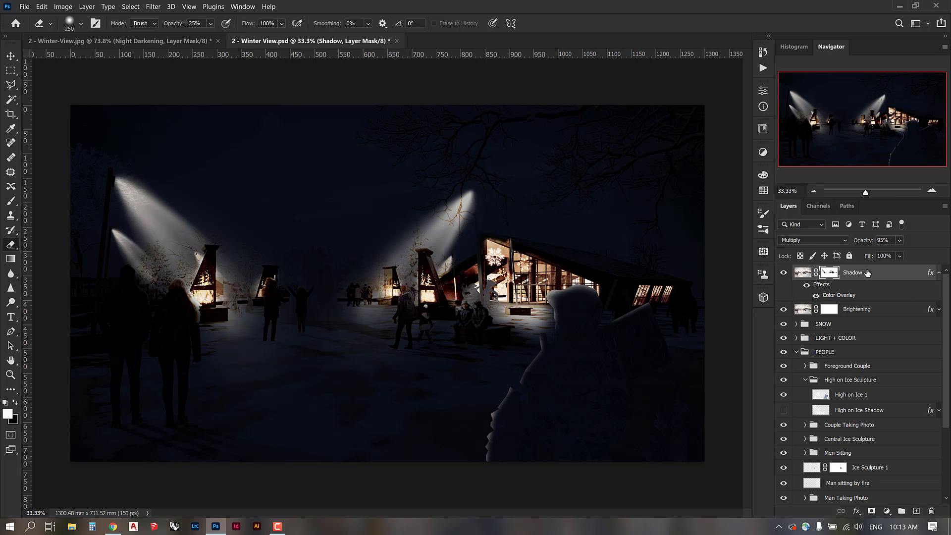
type("90")
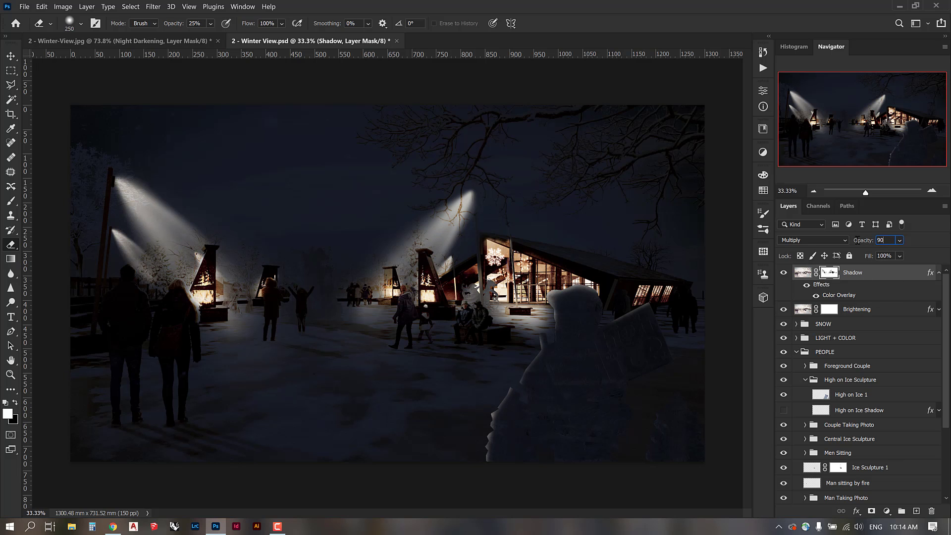
key("Return")
left_click(938, 272)
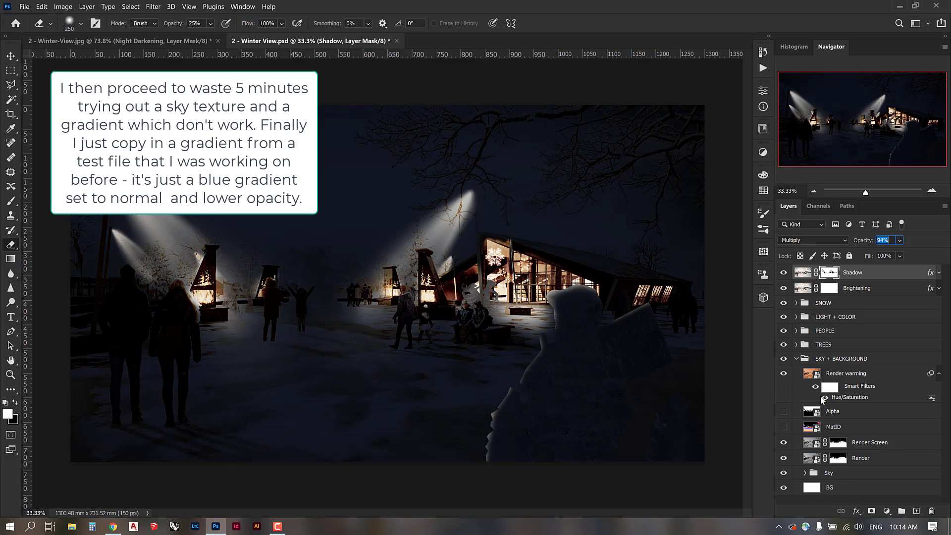
Hide the Sky group and browse File Explorer to Resources > CAD + Graphics > Photoshop.
left_click(782, 475)
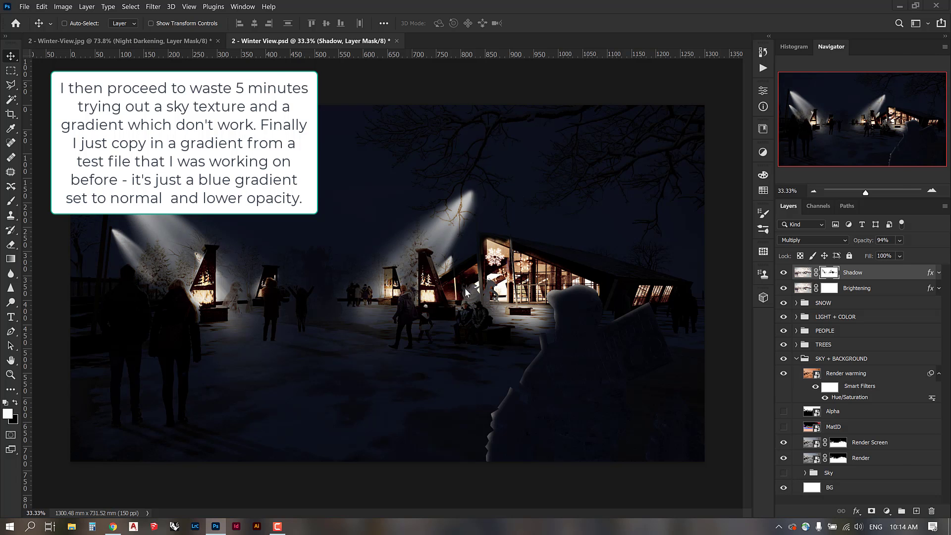
left_click(72, 527)
scroll(259, 325, "down", 4)
left_click(262, 380)
double_click(352, 191)
double_click(420, 253)
Open the starry night photo from Sky > Night in Photoshop and copy its sky area.
double_click(344, 281)
double_click(424, 250)
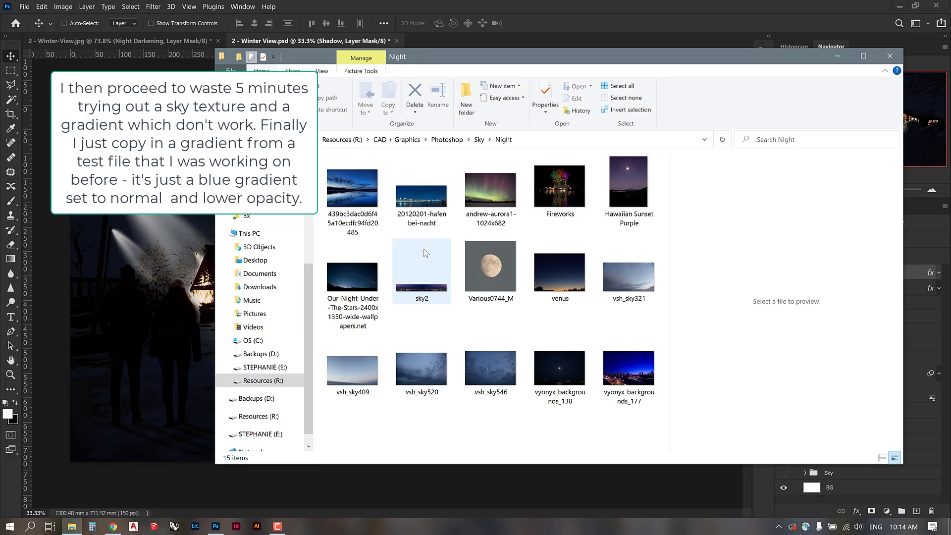
left_click_drag(352, 278, 408, 9)
key("m")
left_click_drag(91, 117, 685, 402)
key("ctrl+c")
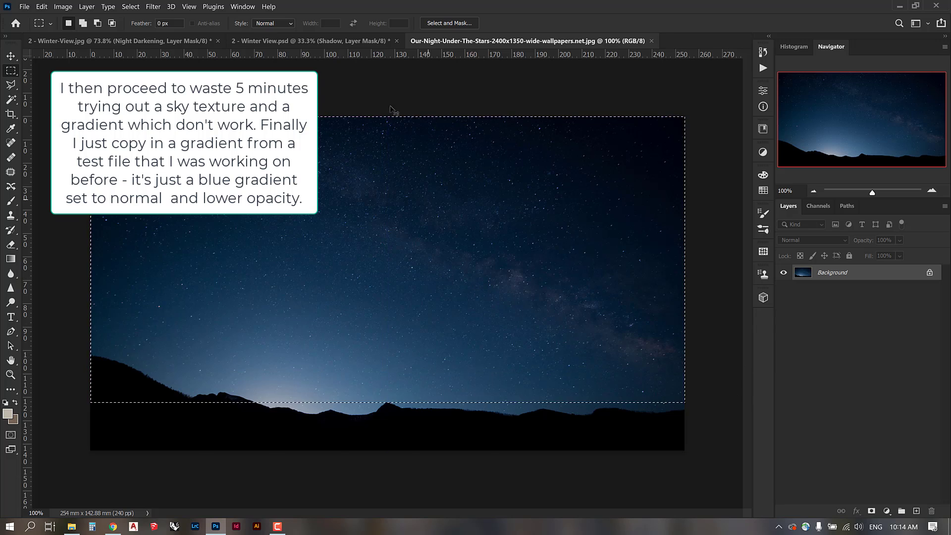
Paste the sky into Winter View's Sky group, scale it up and move it down.
left_click(310, 41)
left_click(832, 475)
key("ctrl+v")
left_click(527, 221)
key("ctrl+t")
left_click_drag(289, 236, 67, 129)
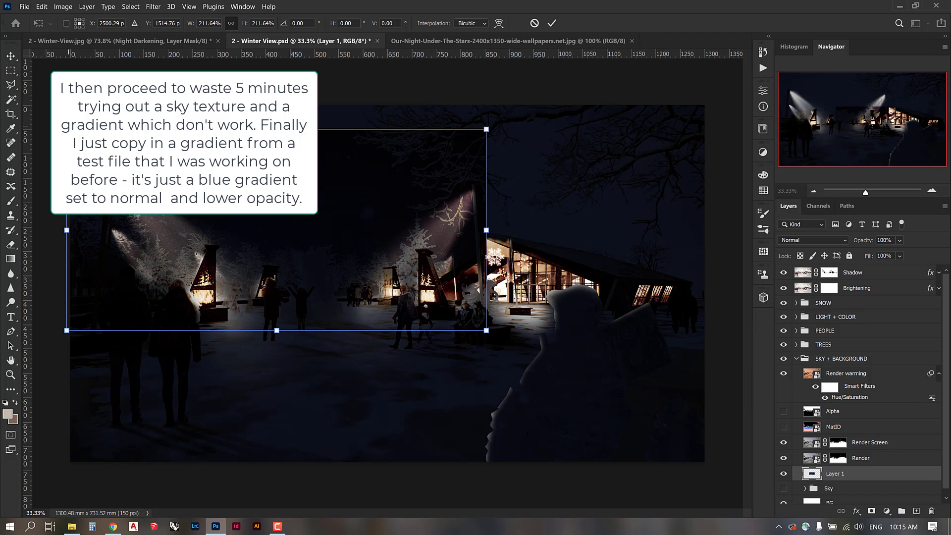
left_click_drag(486, 130, 747, 88)
key("Return")
left_click_drag(392, 156, 393, 244)
Draw a vertical black-to-white gradient at 100% opacity on the Brightening layer mask.
left_click(783, 473)
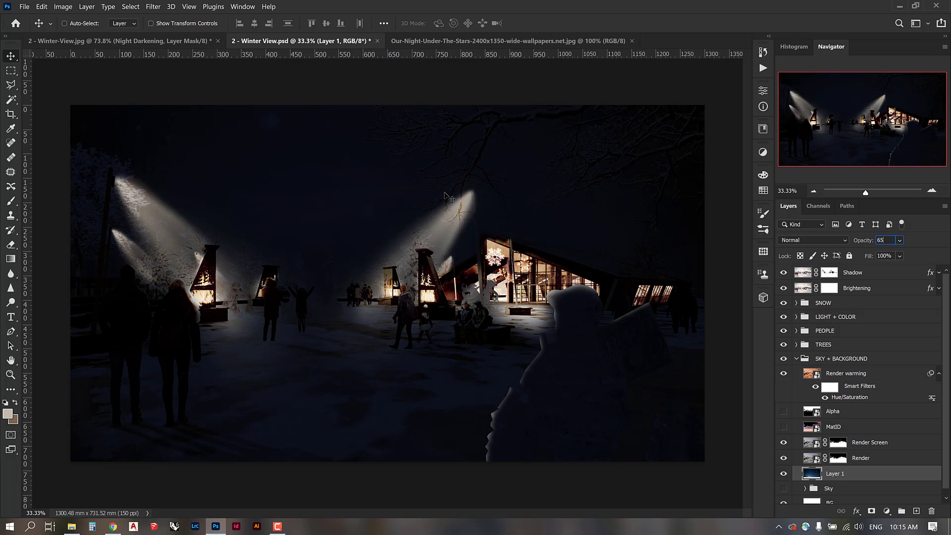
left_click(784, 474)
left_click(783, 474)
left_click(783, 272)
left_click(833, 289)
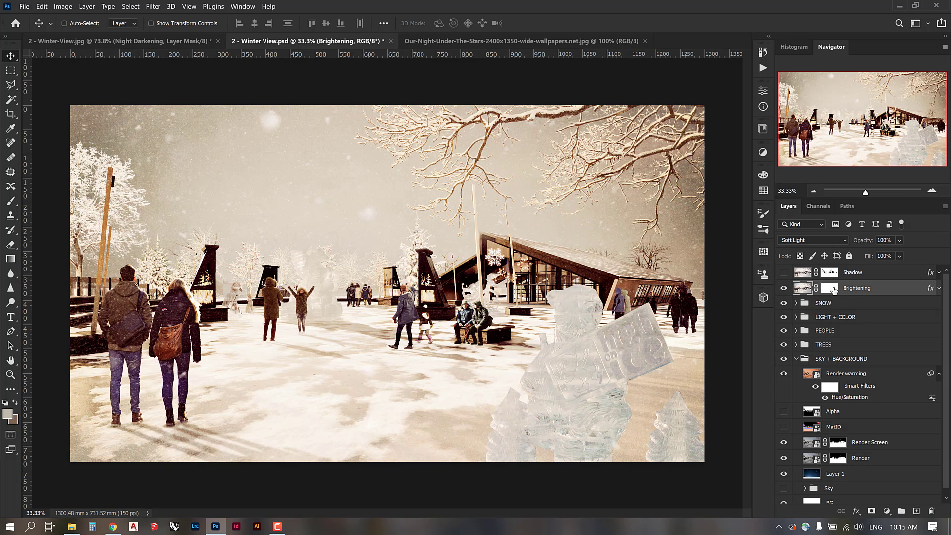
key("g")
left_click(17, 402)
left_click_drag(328, 23, 375, 38)
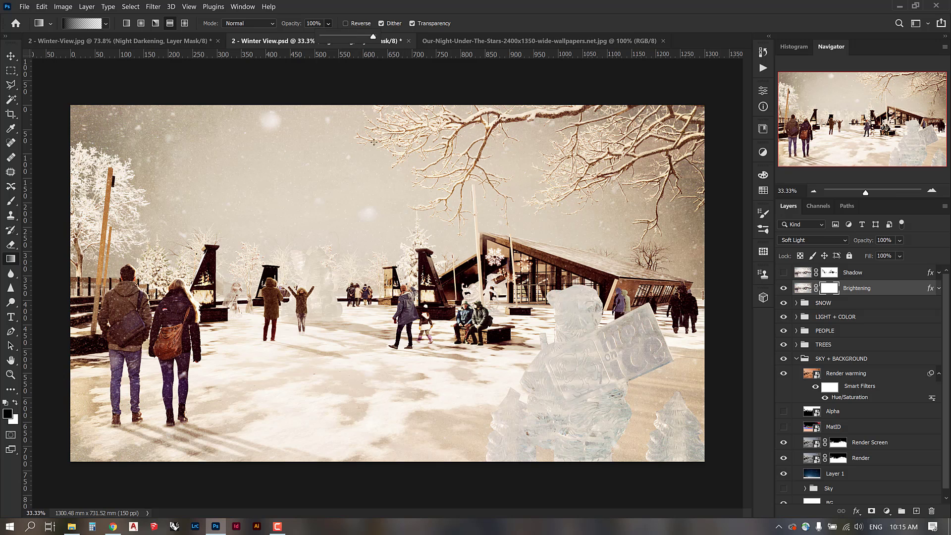
left_click_drag(373, 141, 380, 321)
left_click_drag(327, 106, 331, 416)
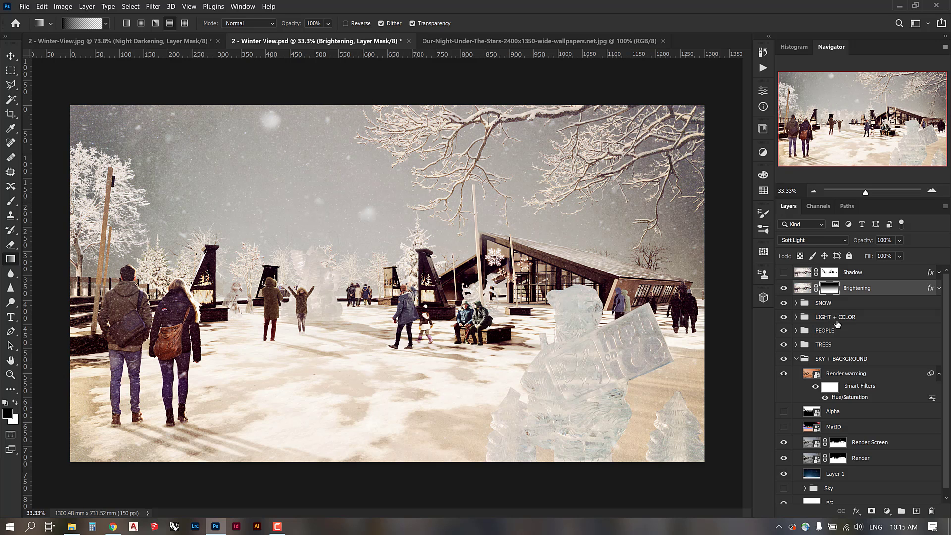
Hide the pasted sky, collapse SKY + BACKGROUND, show Shadow and add a new layer above it.
left_click(784, 442)
left_click(781, 374)
left_click(781, 374)
left_click(844, 476)
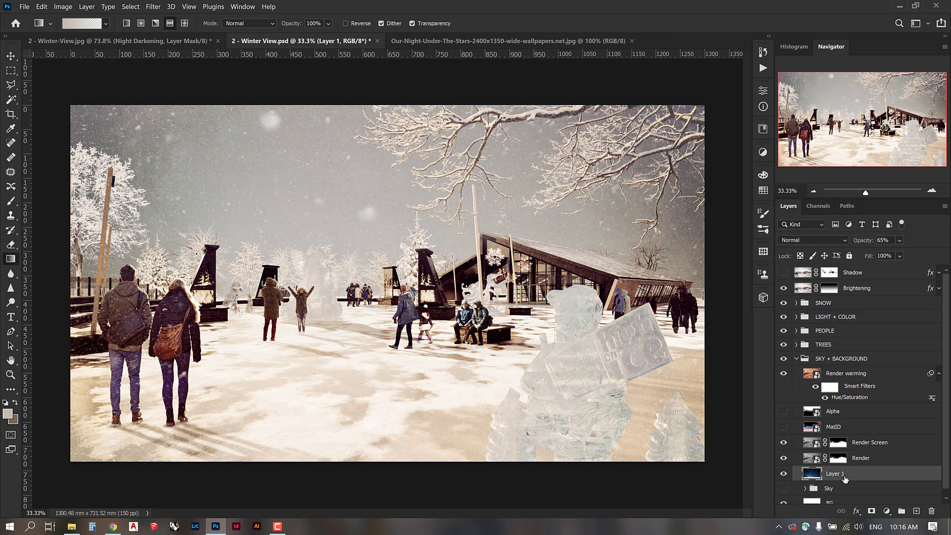
left_click(783, 474)
left_click(795, 358)
left_click(783, 273)
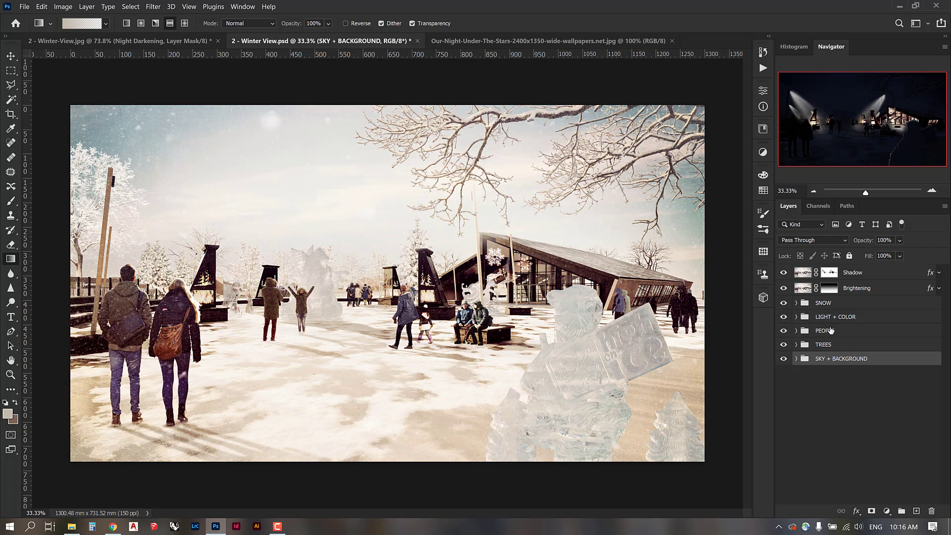
left_click(855, 276)
left_click(915, 511)
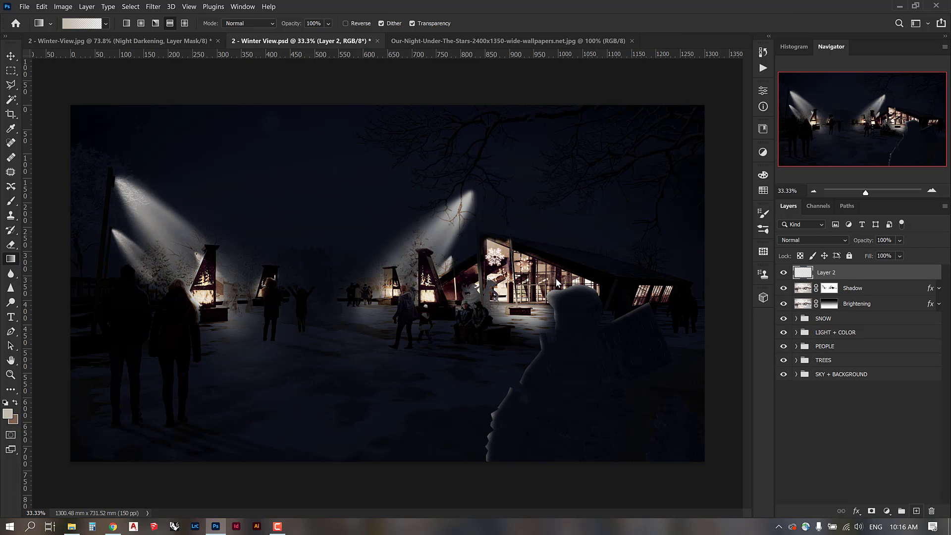
Set a dark navy and a blue 6f91d1 as the two colours, then swap foreground and background.
left_click(16, 421)
left_click(766, 277)
left_click(711, 333)
left_click(864, 218)
left_click(7, 414)
left_click(765, 278)
left_click(678, 248)
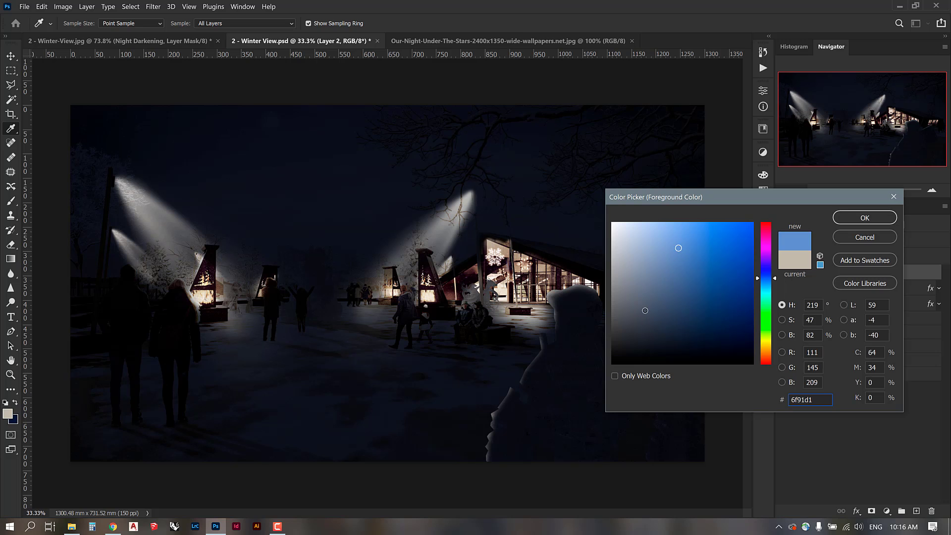
left_click(652, 303)
left_click(864, 218)
Fill Layer 2 with a top-to-bottom foreground-to-background gradient from the Basics presets.
left_click(15, 402)
left_click(105, 24)
scroll(47, 61, "down", 5)
scroll(43, 63, "up", 5)
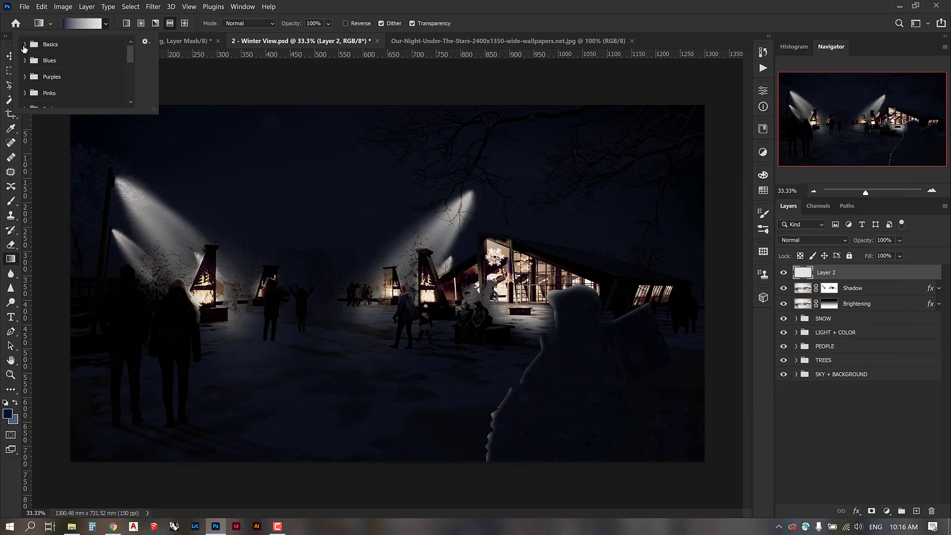
left_click(24, 44)
left_click(35, 61)
left_click(127, 26)
left_click_drag(373, 107, 392, 351)
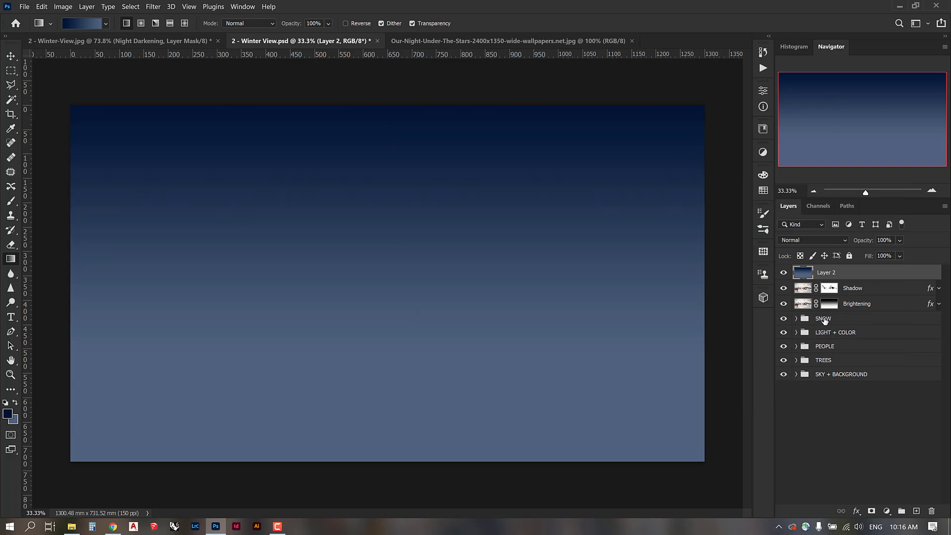
Set Layer 2 to Overlay blend mode at about 50% opacity.
left_click(844, 240)
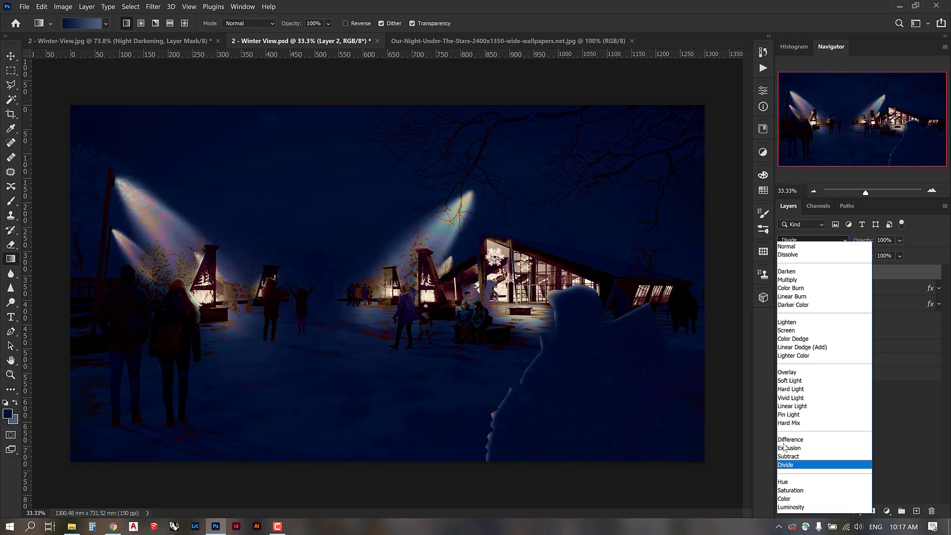
left_click(793, 372)
type("50")
left_click_drag(892, 241, 931, 510)
Duplicate the Sky Gradient layer from Winter-View.jpg into Winter View.psd, accepting the profile mismatch.
left_click(99, 40)
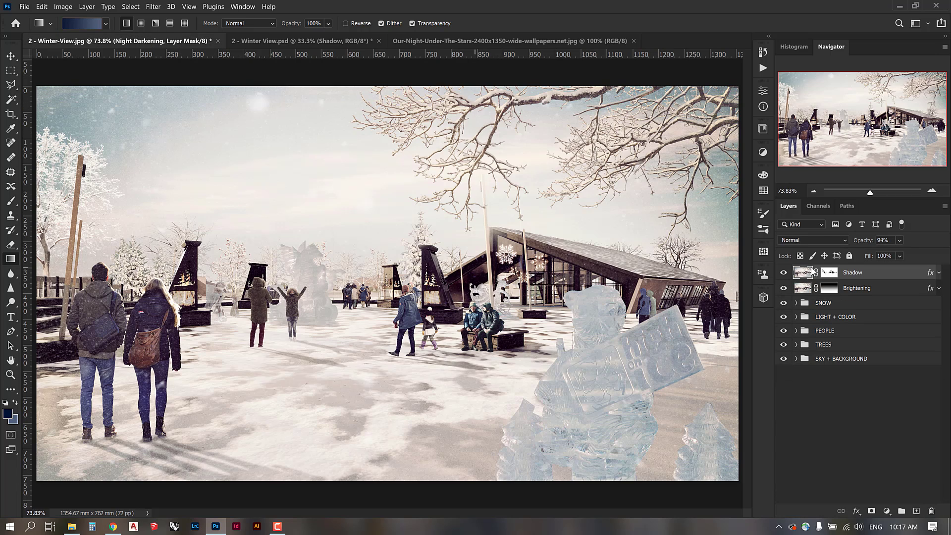
left_click(851, 288)
right_click(837, 288)
left_click(708, 109)
left_click(424, 185)
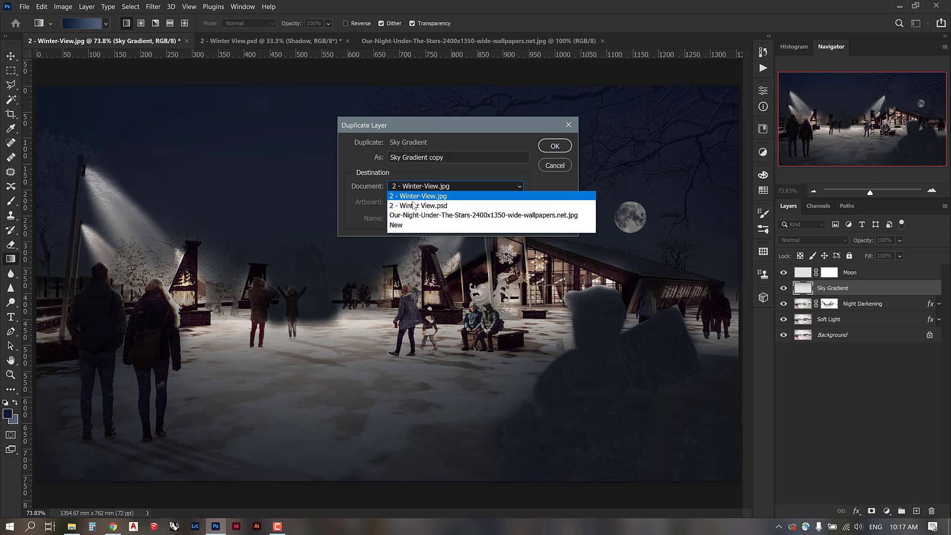
left_click(413, 205)
left_click(554, 146)
left_click(530, 223)
Scale the copied Sky Gradient up with Ctrl+T so it covers the whole sky.
left_click(271, 41)
key("ctrl+t")
left_click_drag(381, 198, 725, 324)
key("Return")
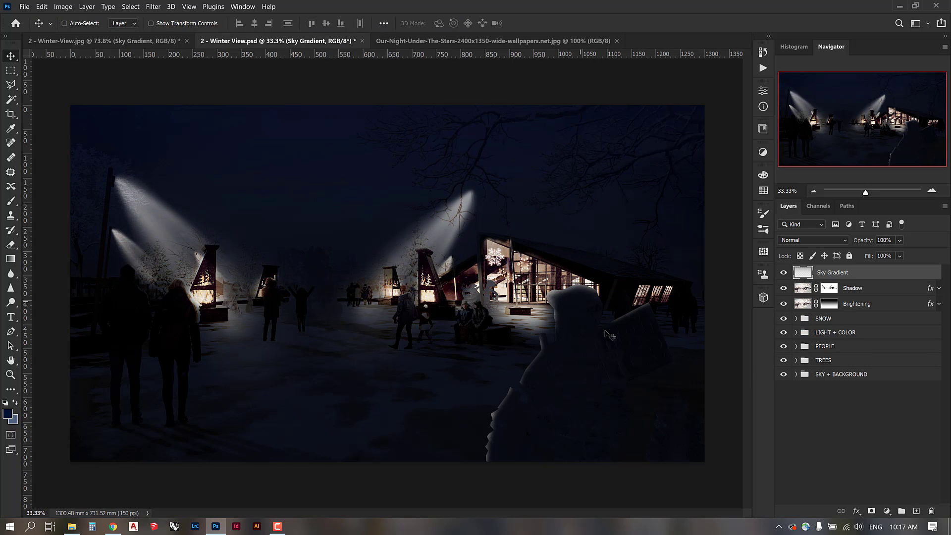
Show Sky Gradient and brush the Shadow mask to lighten the snow across the mid-plaza.
left_click(784, 273)
left_click(826, 290)
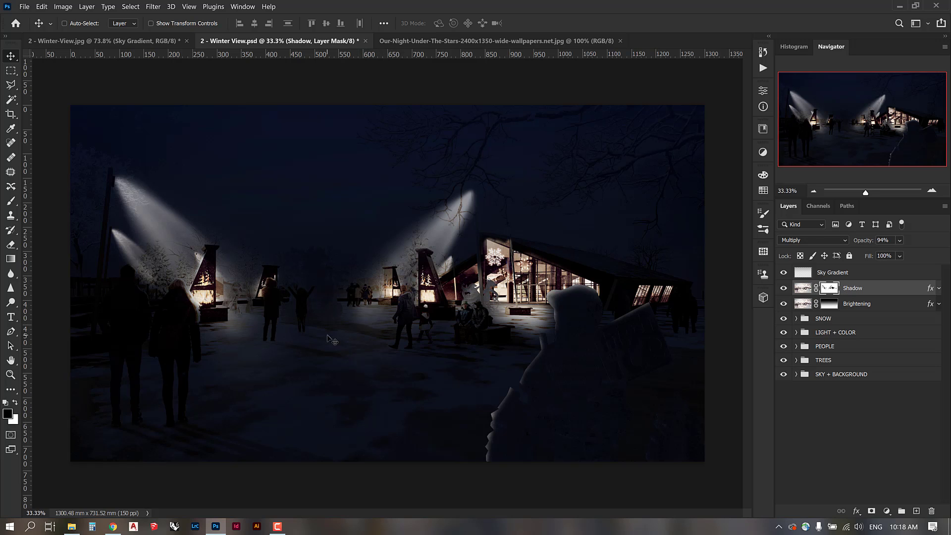
key("b")
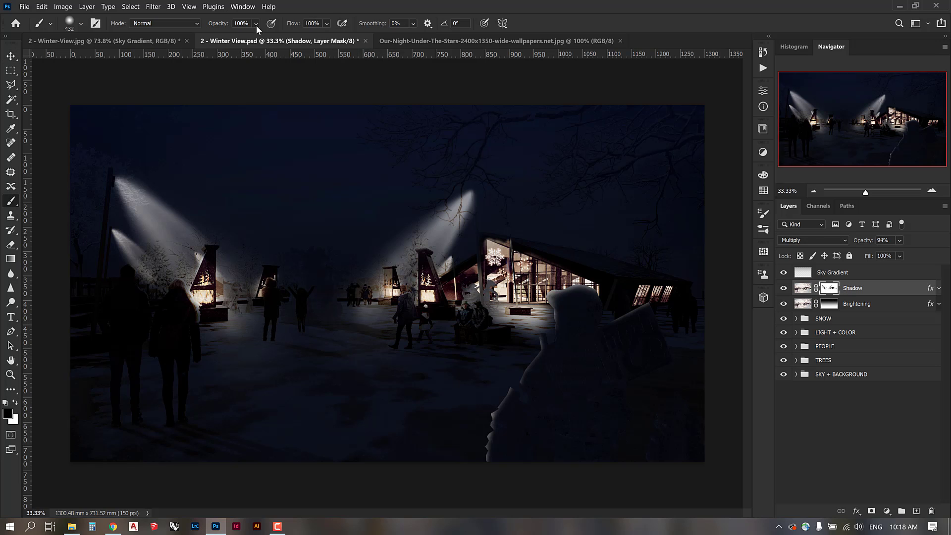
left_click_drag(215, 316, 402, 314)
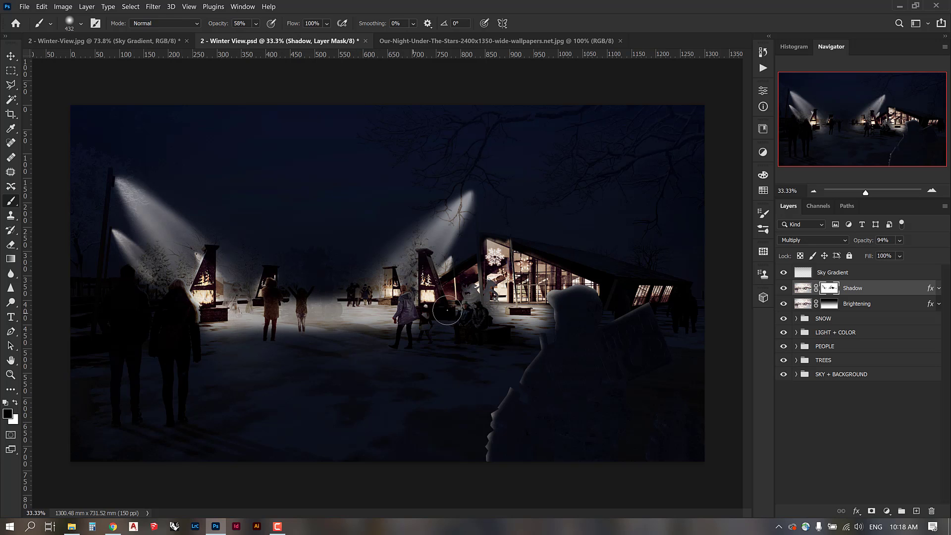
mouse_move(220, 318)
left_mouse_down()
mouse_move(411, 313)
mouse_move(394, 328)
mouse_move(227, 339)
mouse_move(463, 325)
left_mouse_up()
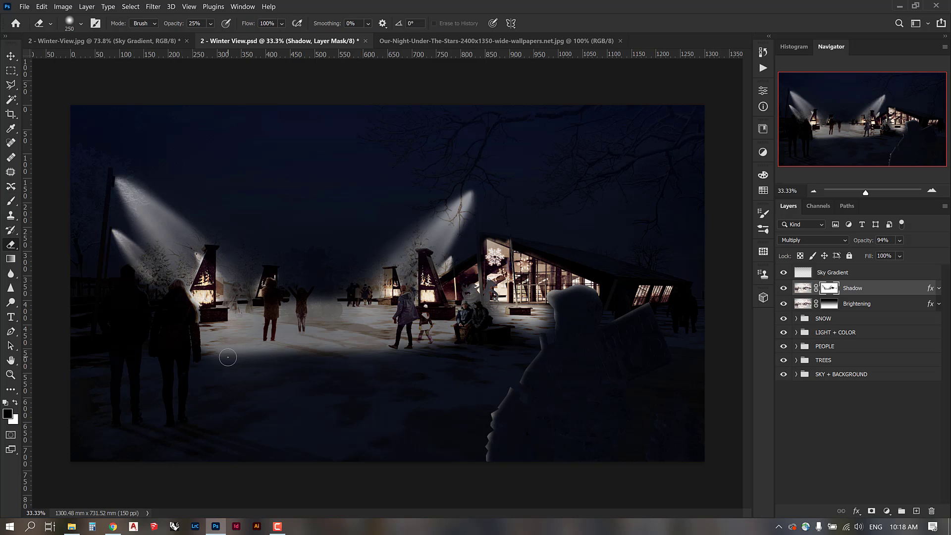
Swap colours and paint the mask's lower edge to keep the foreground snow dark.
key("x")
right_click(207, 379)
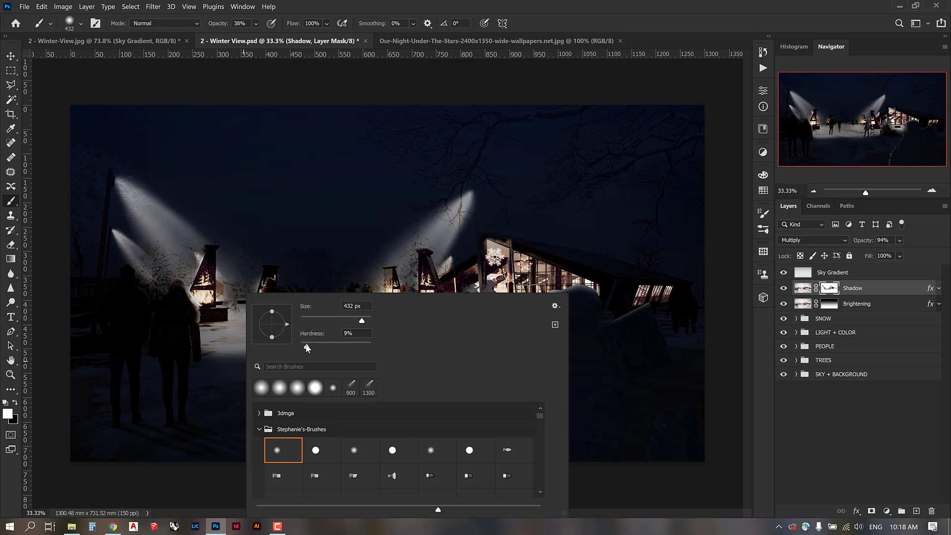
mouse_move(198, 370)
left_mouse_down()
mouse_move(413, 372)
mouse_move(509, 350)
left_mouse_up()
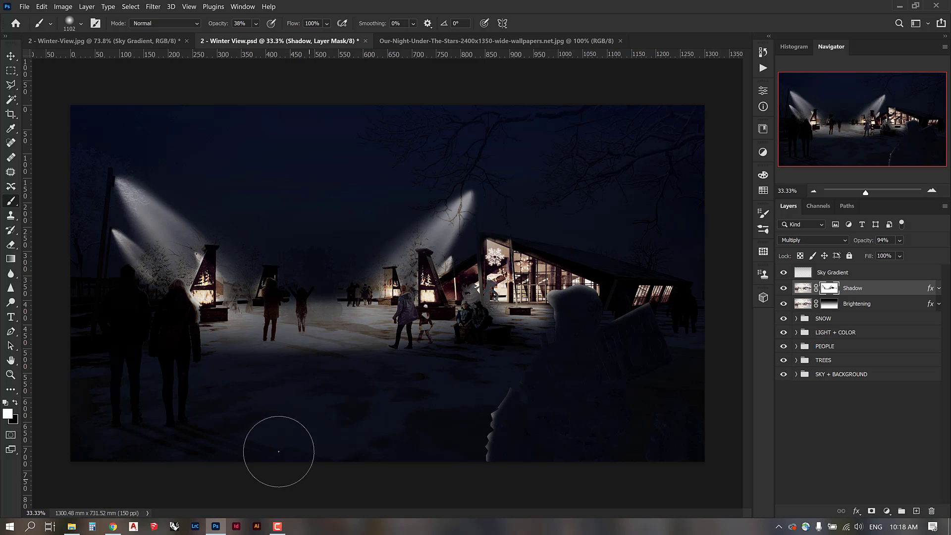
Load the Central Ice Sculpture outline as a selection, undoing a trial fill.
left_click(11, 56)
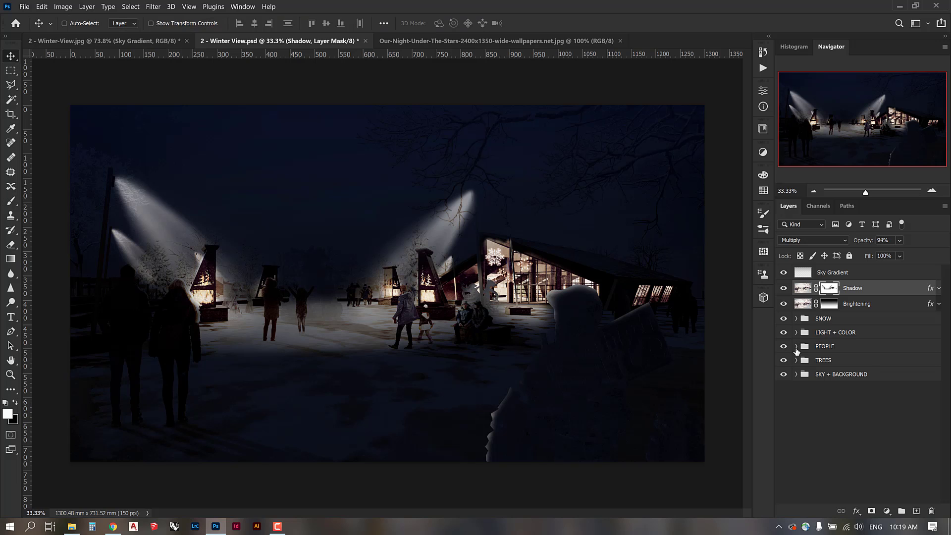
left_click(796, 346)
left_click(804, 402)
left_click(820, 418, "ctrl")
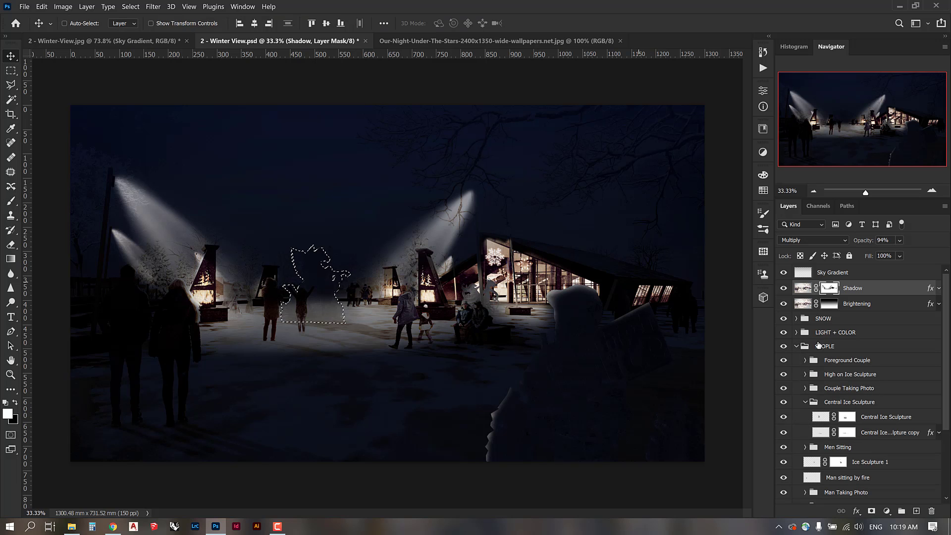
left_click(805, 401)
key("ctrl+BackSpace")
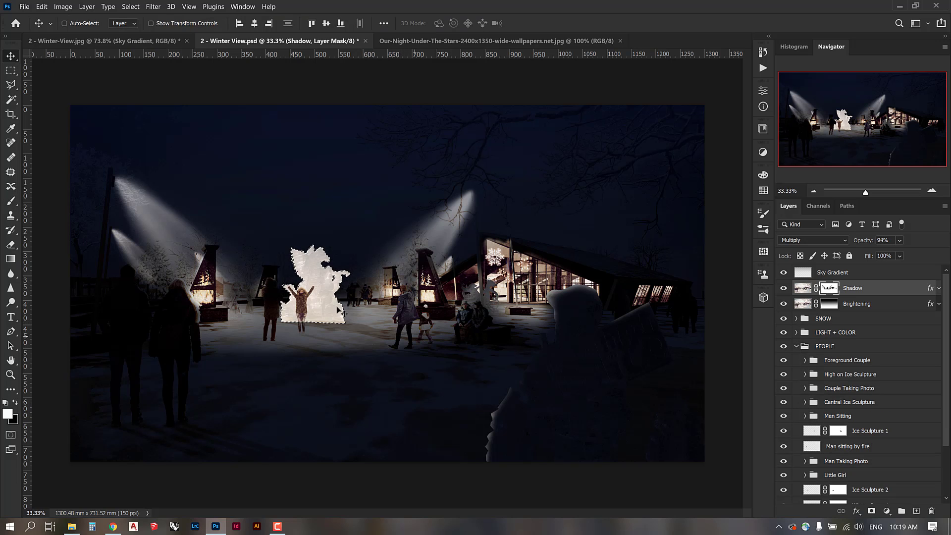
key("ctrl+z")
Erase the Shadow mask with a 900 px soft eraser at 58% to brighten the sculpture and woman.
key("e")
mouse_move(298, 249)
left_mouse_down()
mouse_move(321, 300)
mouse_move(339, 286)
mouse_move(259, 334)
mouse_move(297, 304)
left_mouse_up()
left_click(211, 24)
left_click(237, 36)
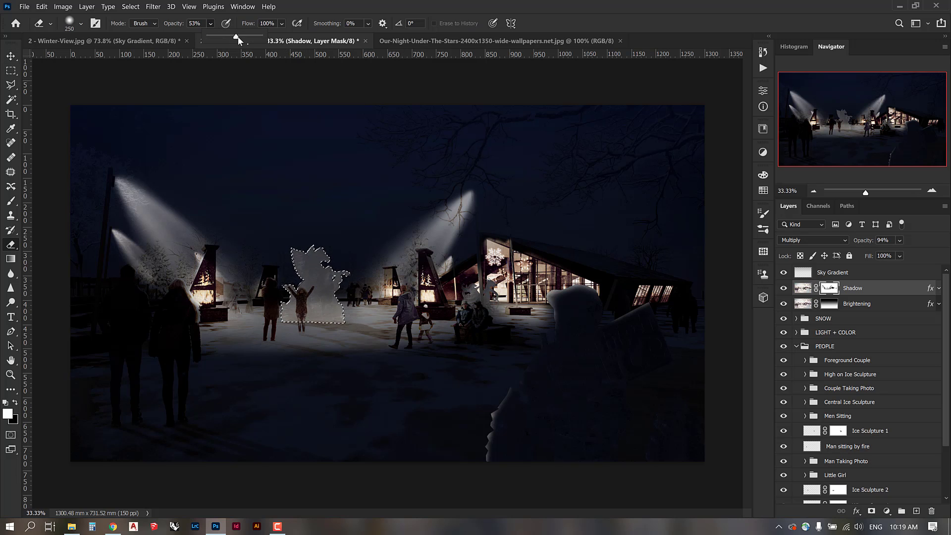
right_click(406, 239)
left_click(294, 317)
key("]")
key("]")
key("]")
key("]")
key("]")
key("]")
mouse_move(299, 312)
left_mouse_down()
mouse_move(316, 284)
mouse_move(341, 276)
mouse_move(317, 262)
left_mouse_up()
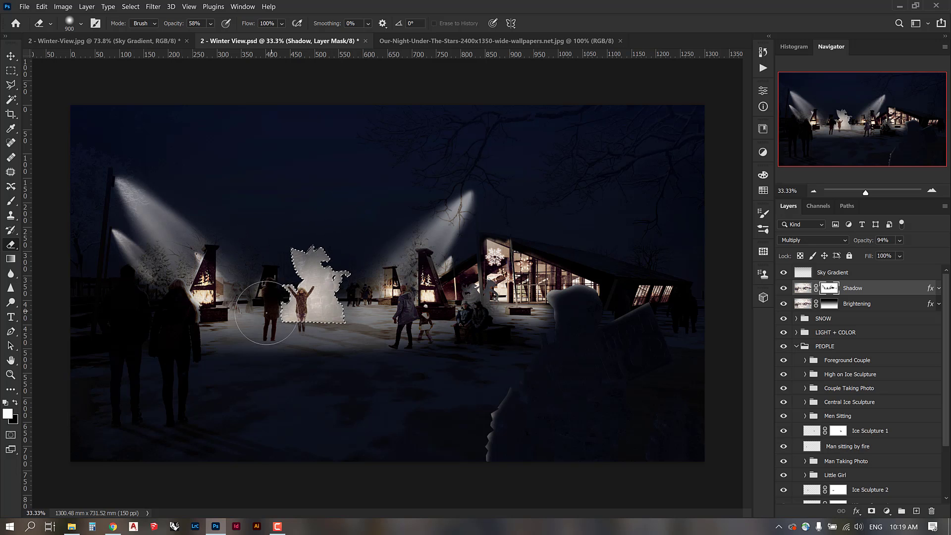
Clear the sculpture selection and set the brush size to 155 px.
key("b")
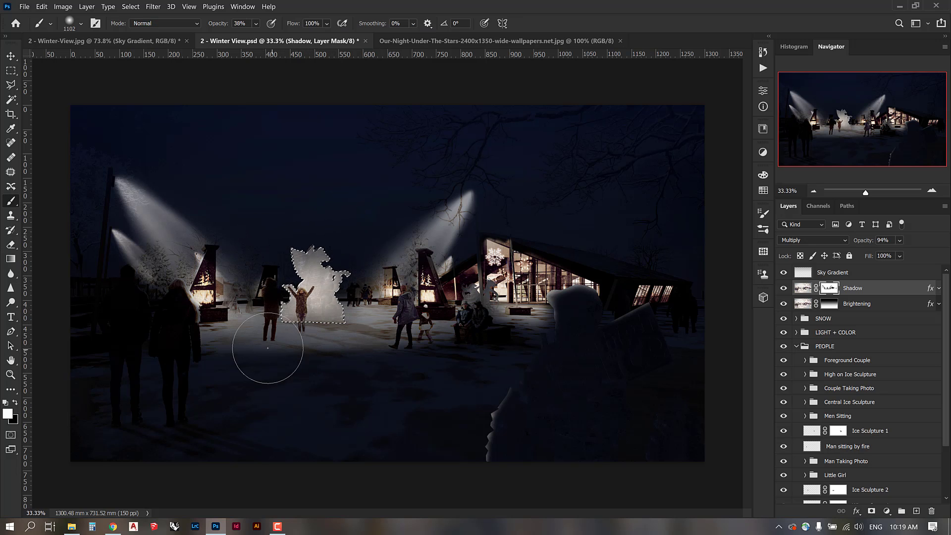
key("ctrl+d")
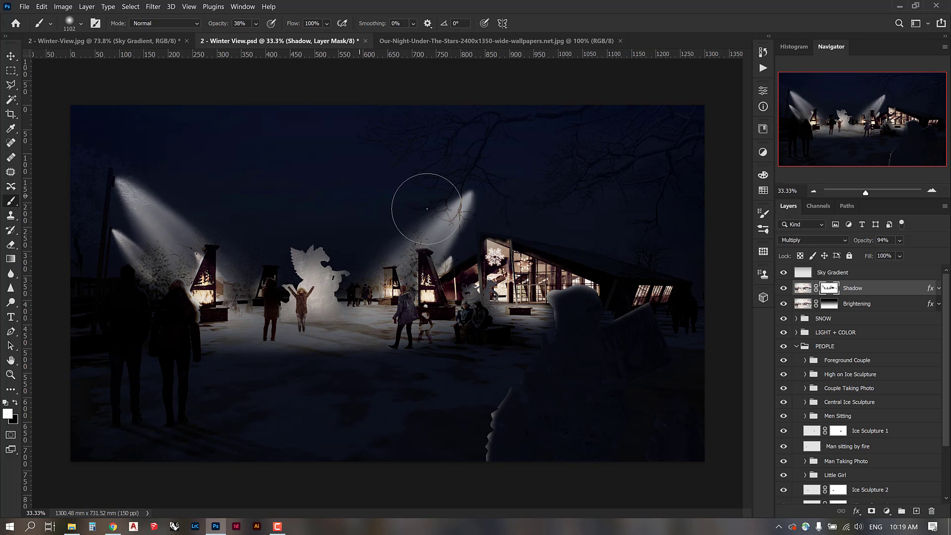
key("bracketleft")
key("bracketleft")
key("bracketleft")
key("bracketleft")
key("bracketleft")
key("bracketleft")
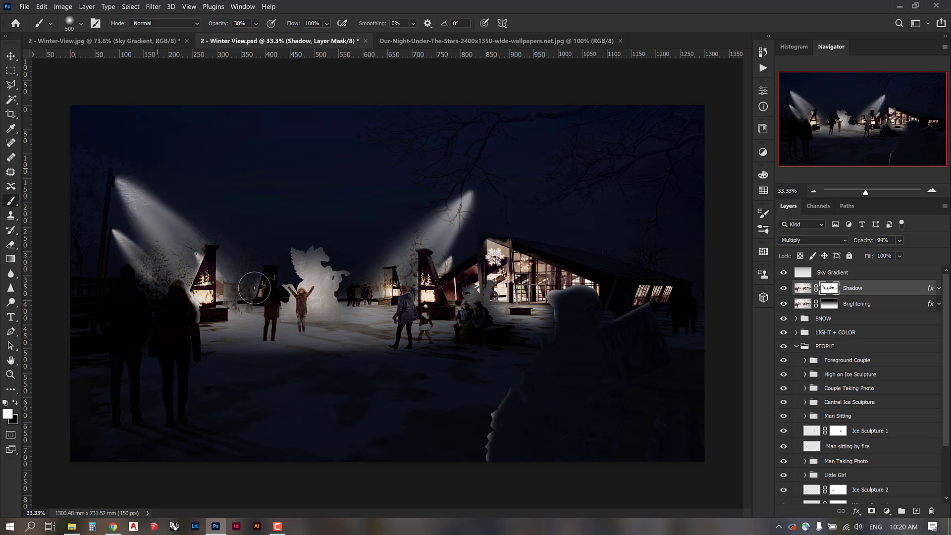
right_click(254, 287)
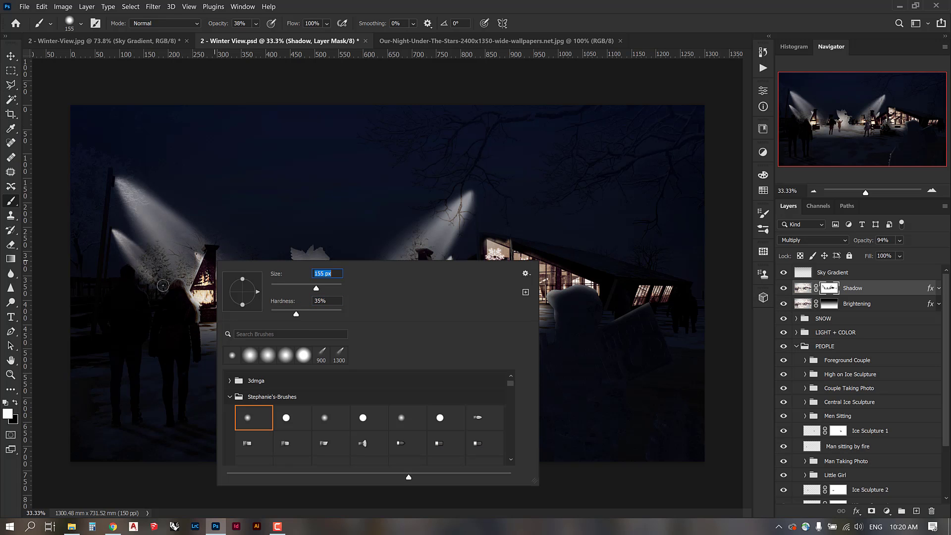
key("Return")
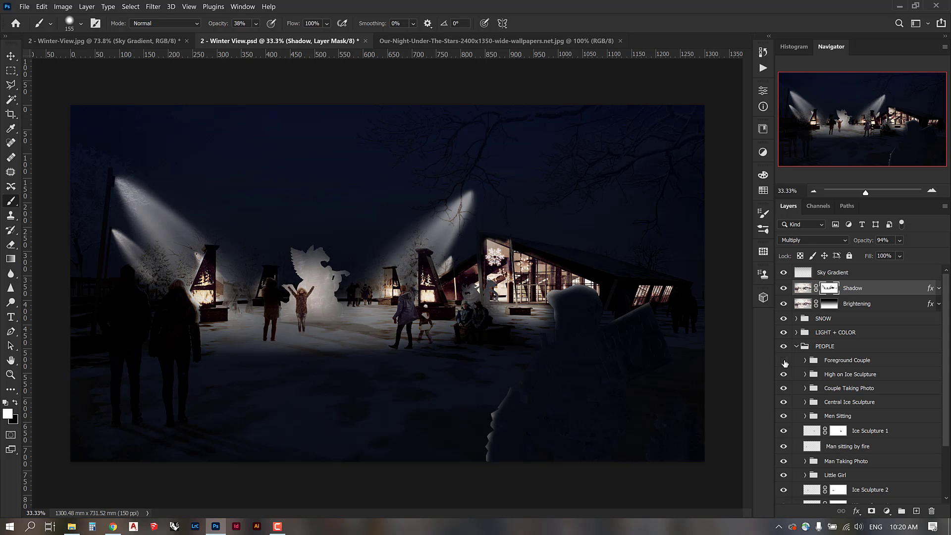
Select the Foreground Couple outline and erase a soft rim of light along the woman's hair with a 400 px eraser.
left_click(784, 362)
left_click(805, 361)
left_click(819, 376, "ctrl")
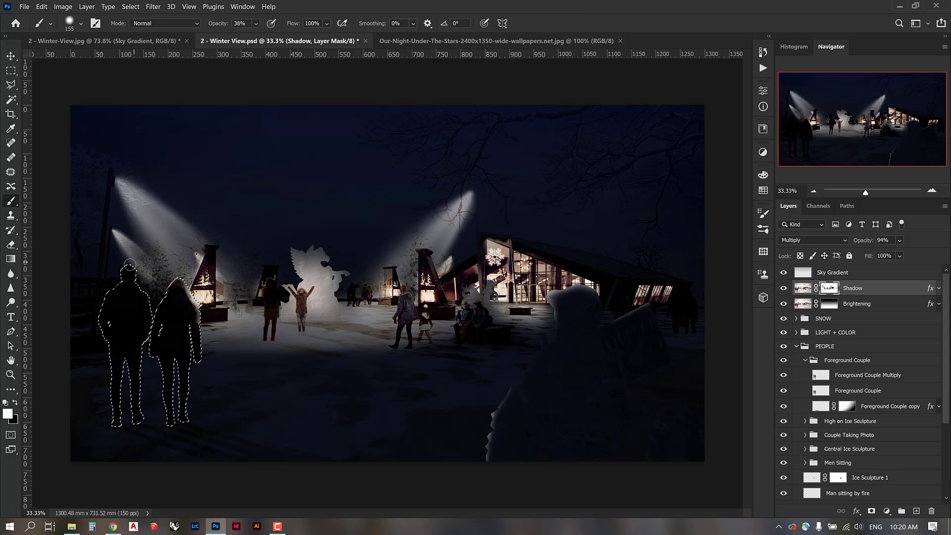
key("e")
right_click(168, 225)
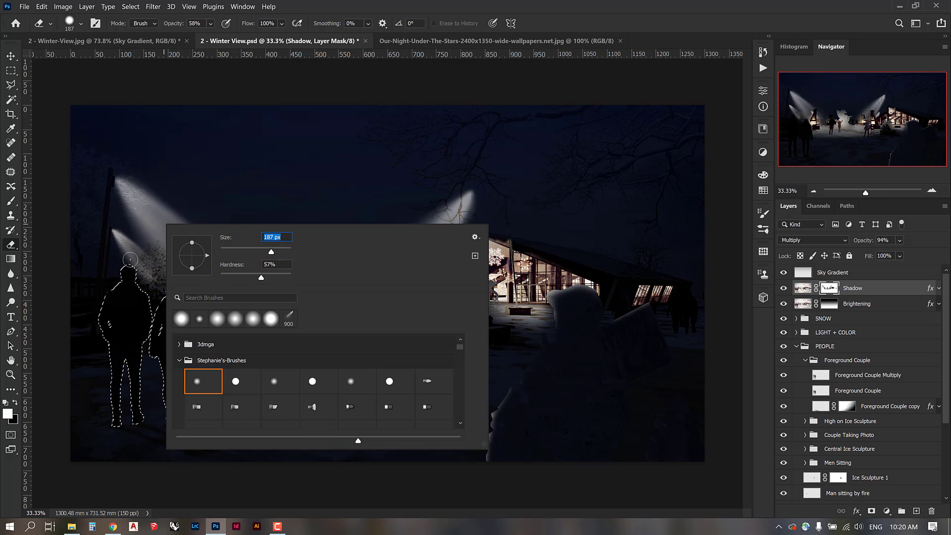
type("400")
key("Return")
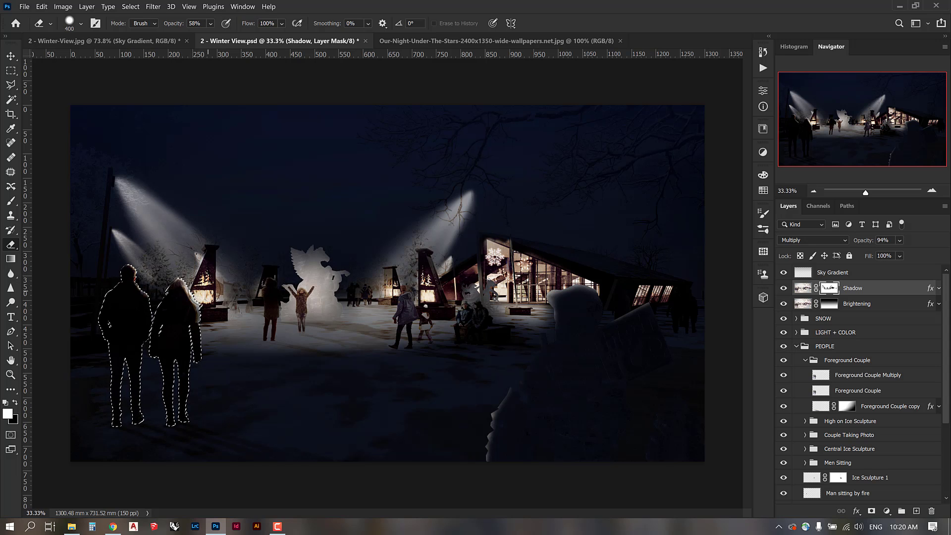
left_click_drag(208, 293, 215, 351)
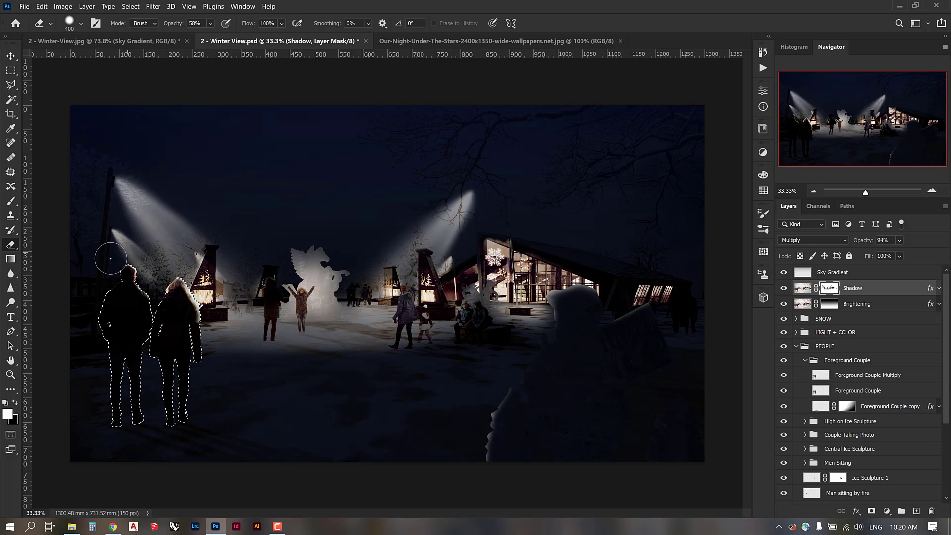
key("bracketleft")
key("bracketleft")
key("bracketleft")
key("bracketleft")
key("ctrl+d")
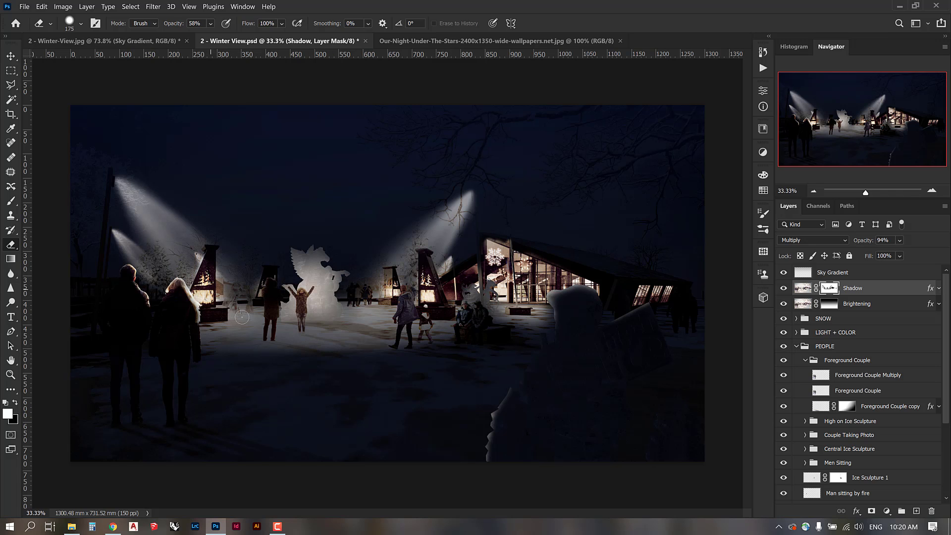
Load then clear the Couple Taking Photo selection, and collapse the Couple Taking Photo and PEOPLE groups.
left_click(805, 360)
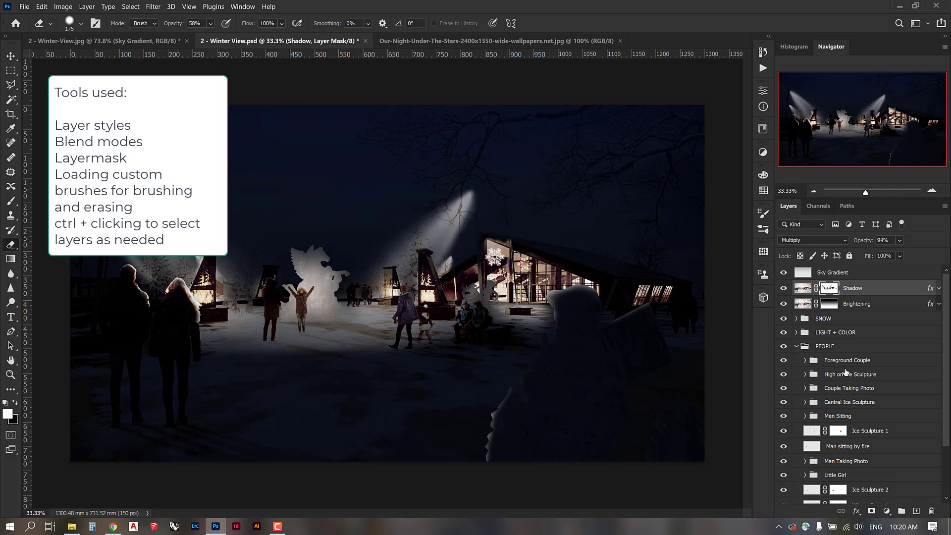
left_click(805, 390)
left_click(821, 419, "ctrl")
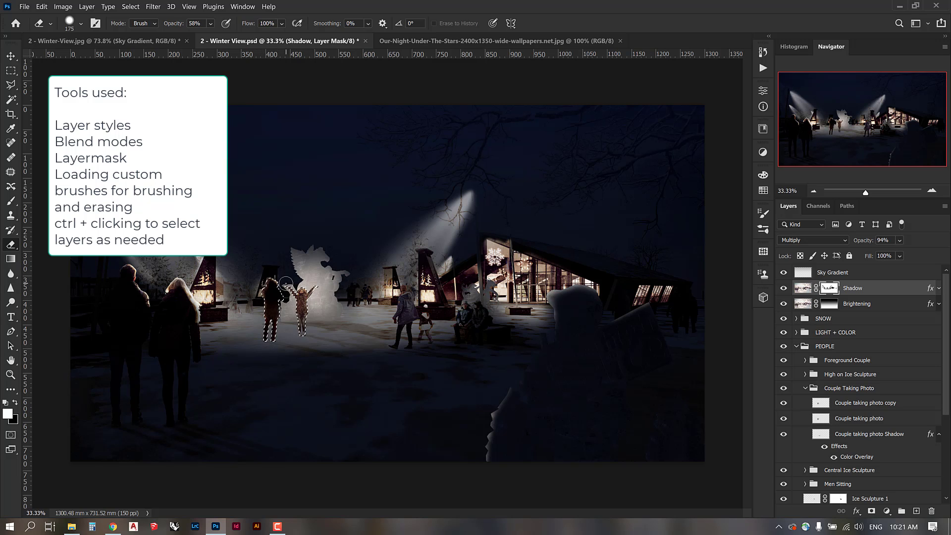
key("ctrl+d")
left_click(805, 387)
left_click(796, 346)
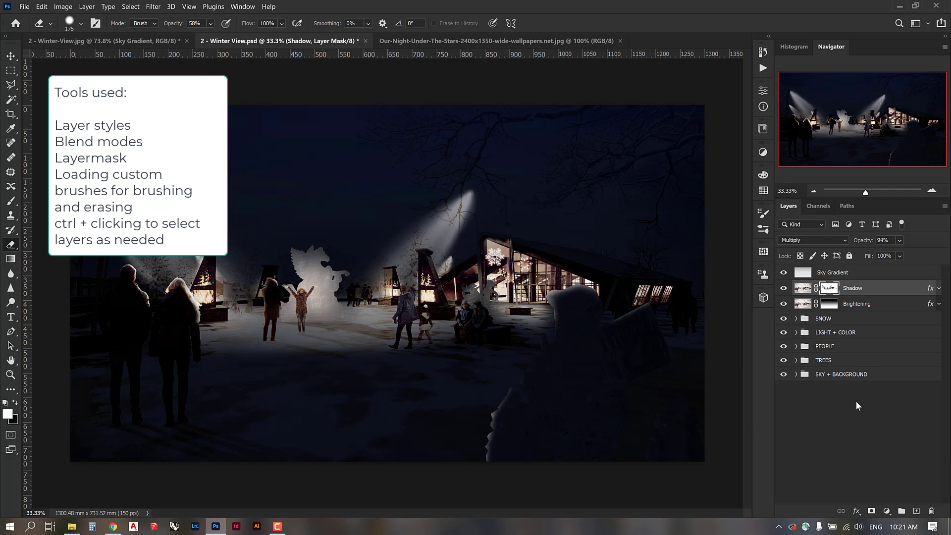